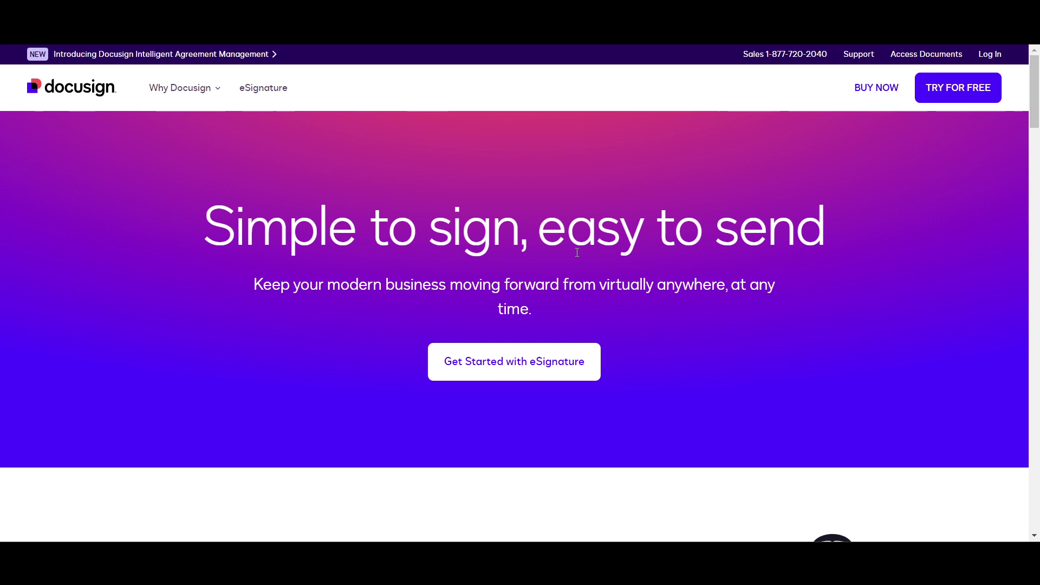
Start the free 30-day Docusign trial sign-up and enter the e-mail address
scroll(577, 252, down, 1)
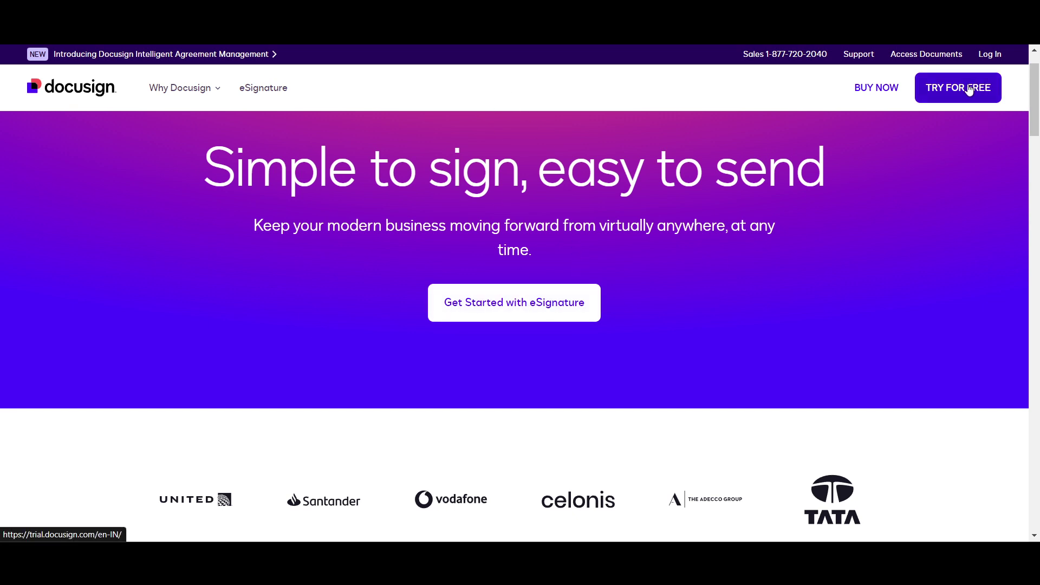
click(939, 95)
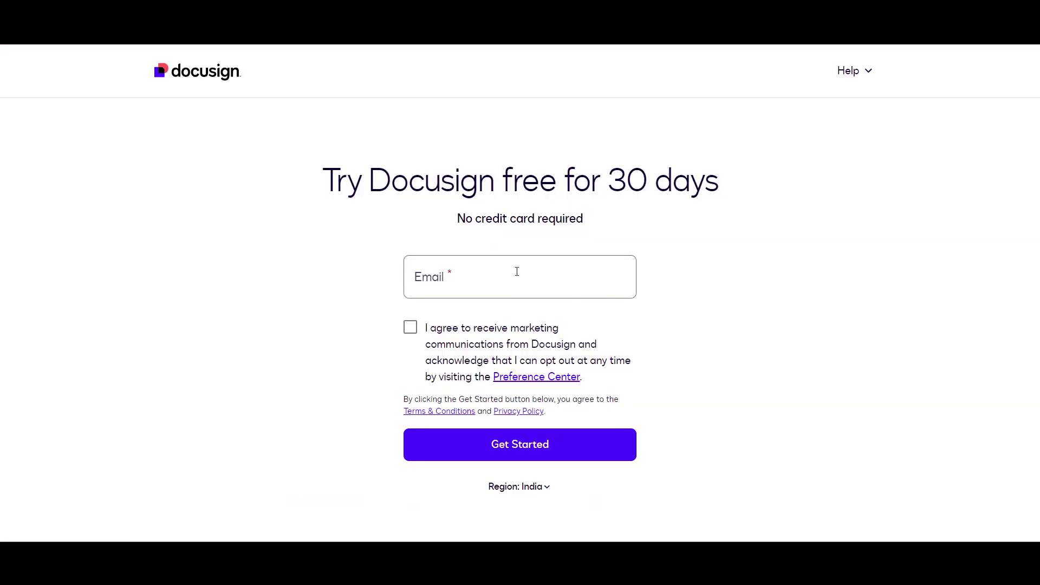
click(516, 271)
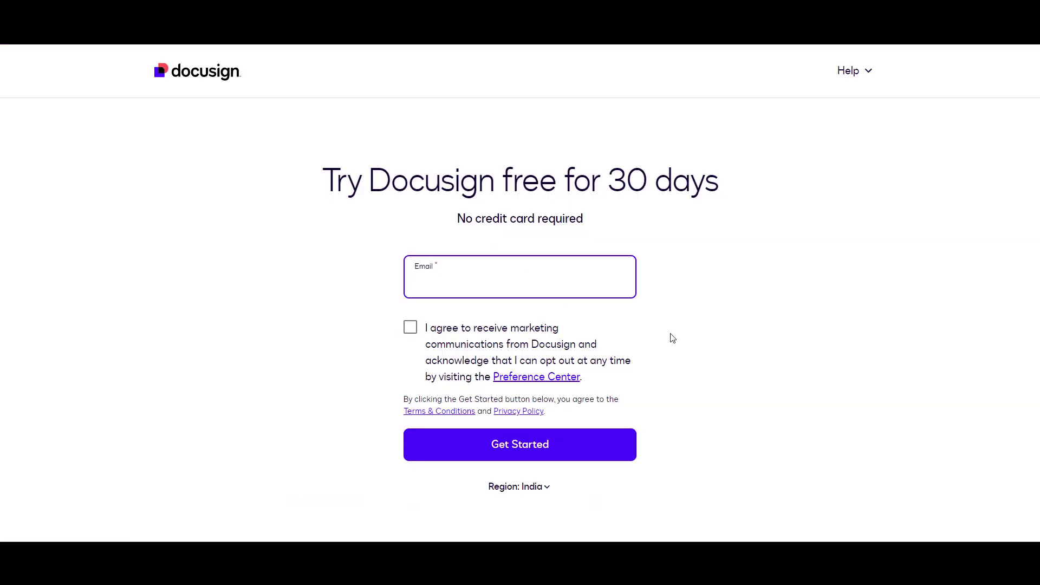
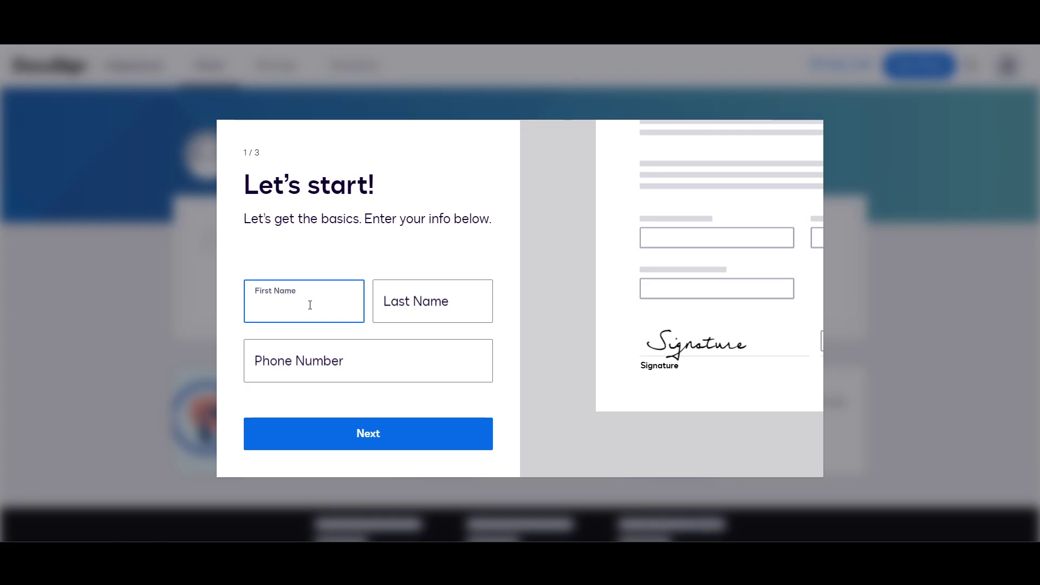
Fill in the first name, last name and phone number and submit the details
key(Tab)
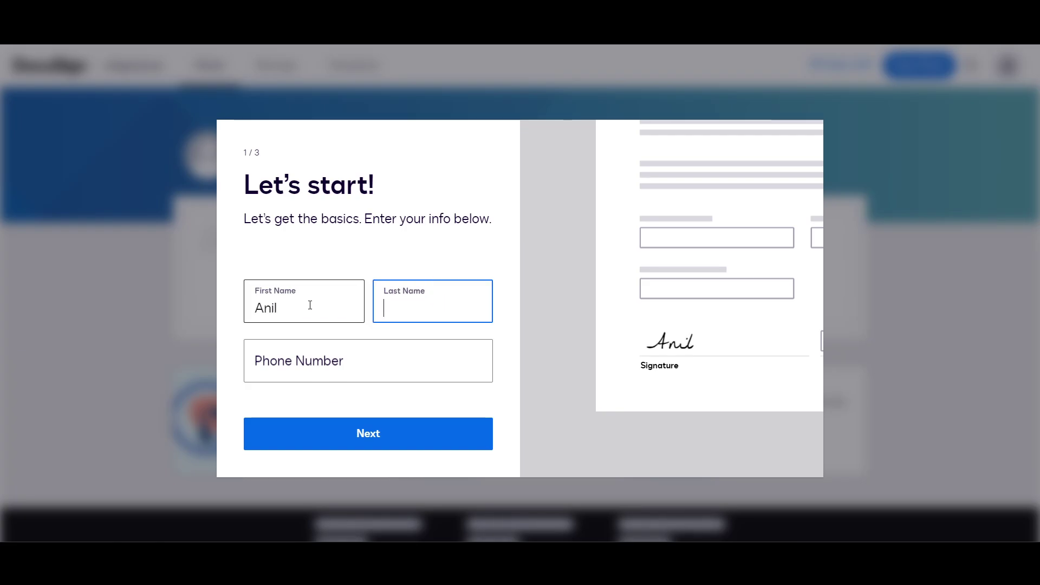
key(Tab)
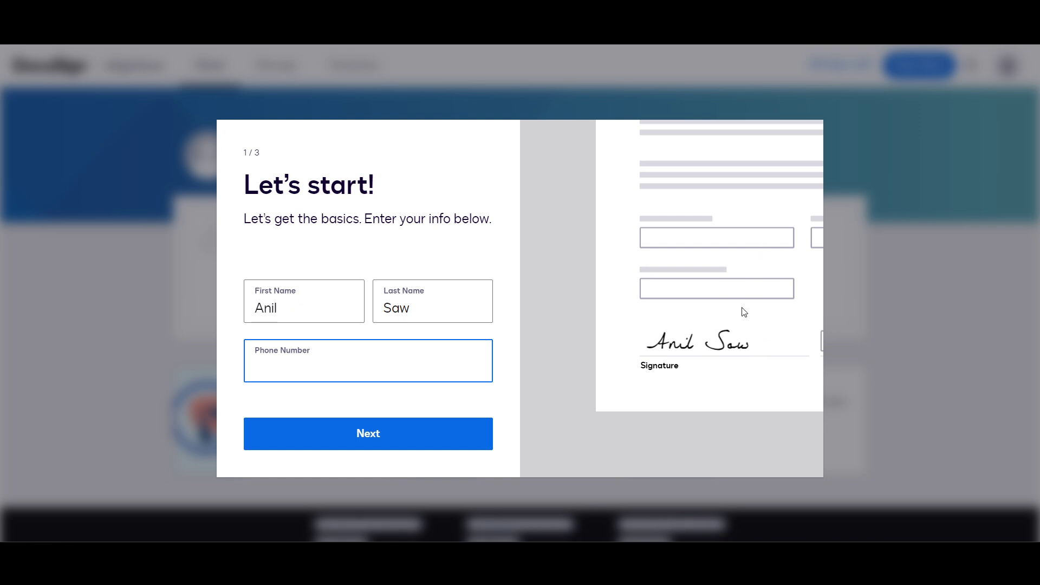
click(353, 433)
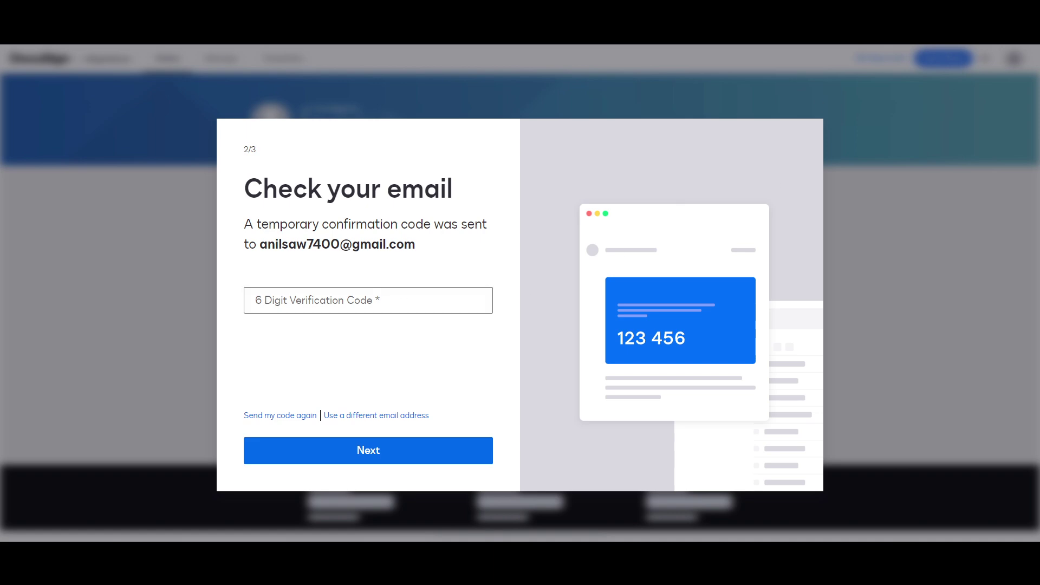
key(ctrl+t)
Go to the Gmail inbox and open the Docusign confirmation code e-mail
text(gma)
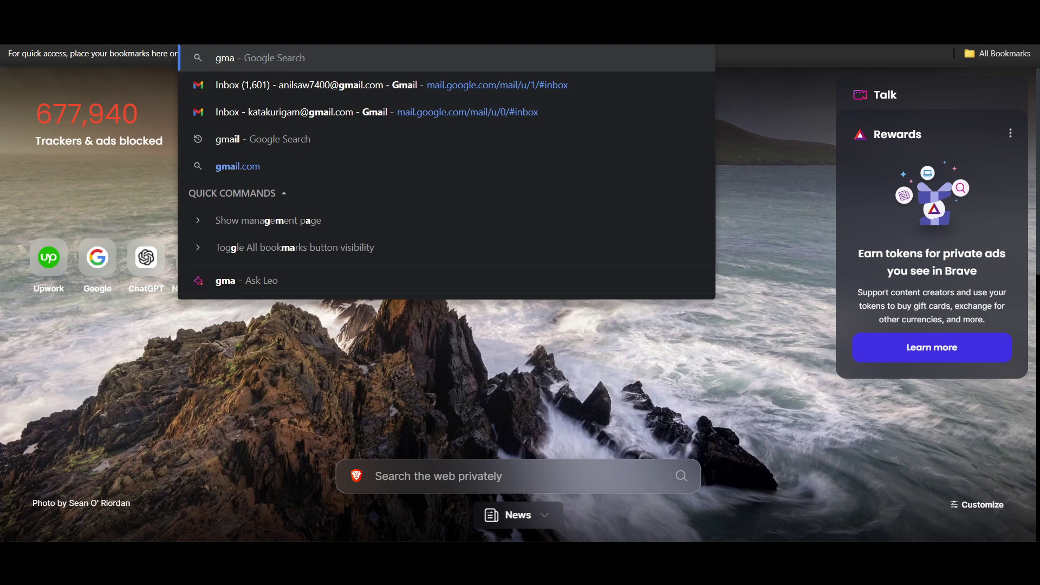
key(Down)
key(Return)
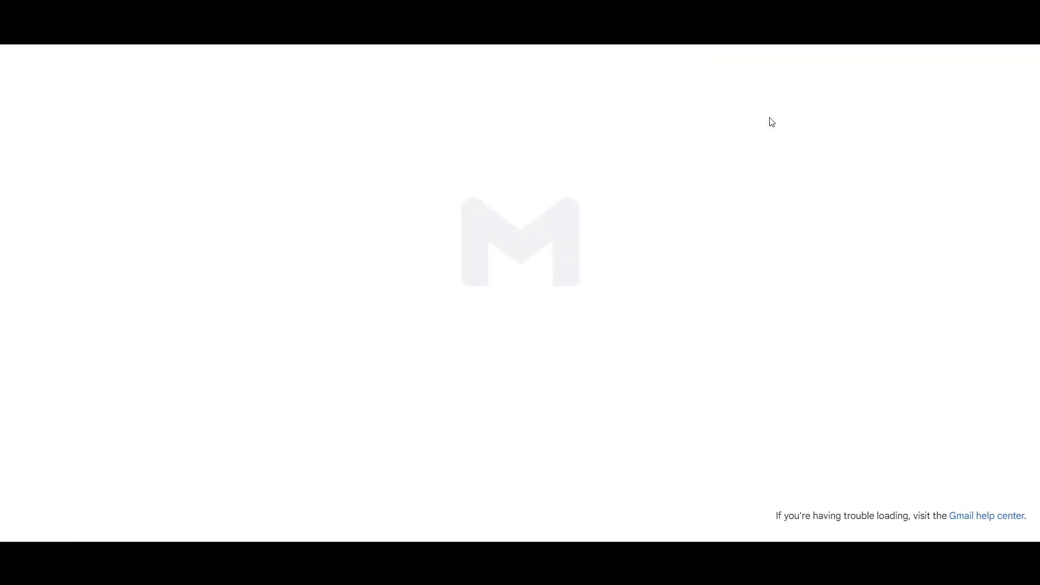
click(538, 242)
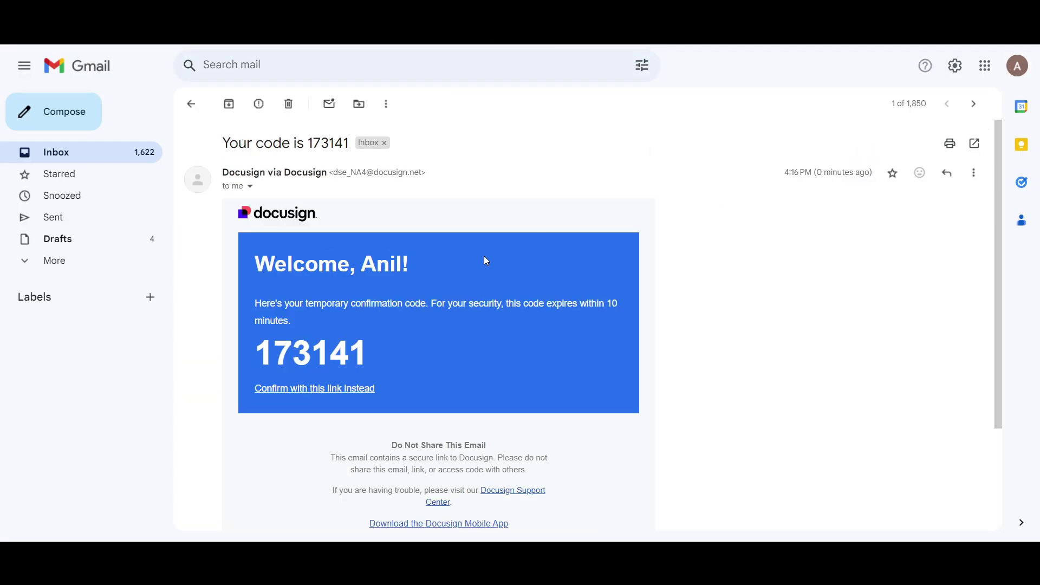
Copy the confirmation code and paste it into the verification code field
drag(378, 358, 411, 361)
key(ctrl+c)
click(271, 359)
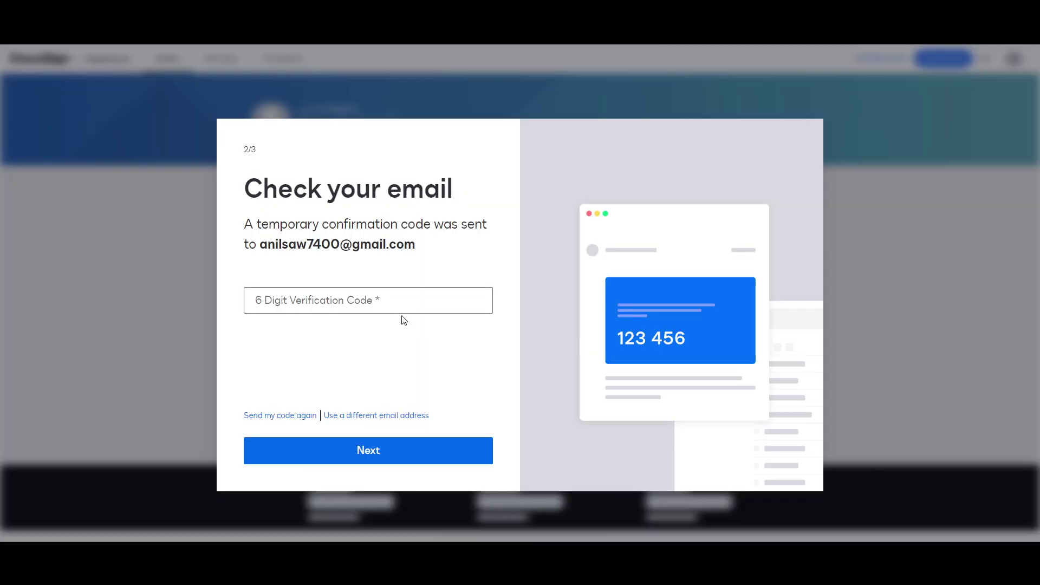
click(403, 310)
key(ctrl+v)
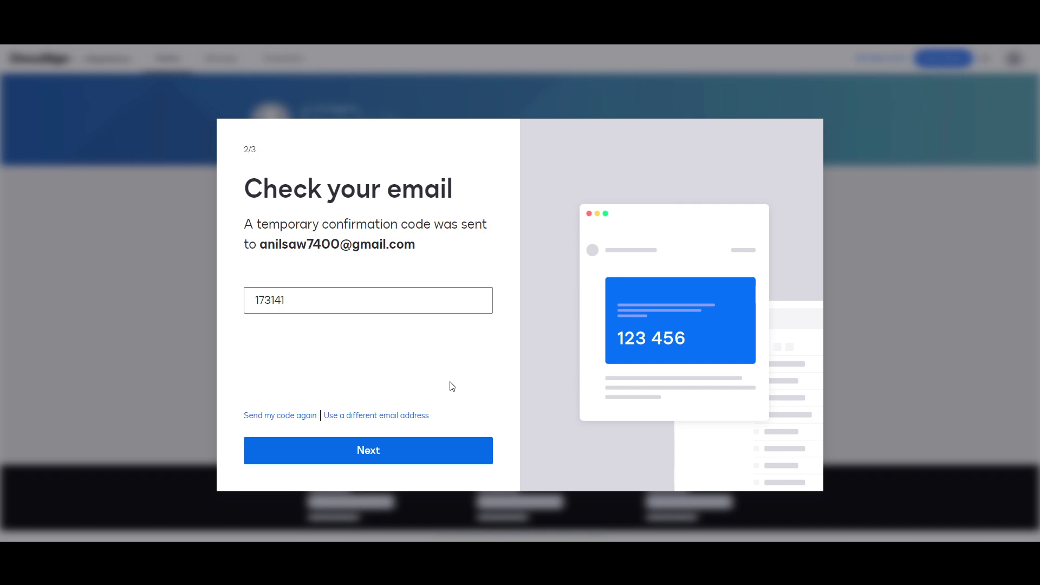
Enter the account password, create the account and save the login in the browser
click(347, 307)
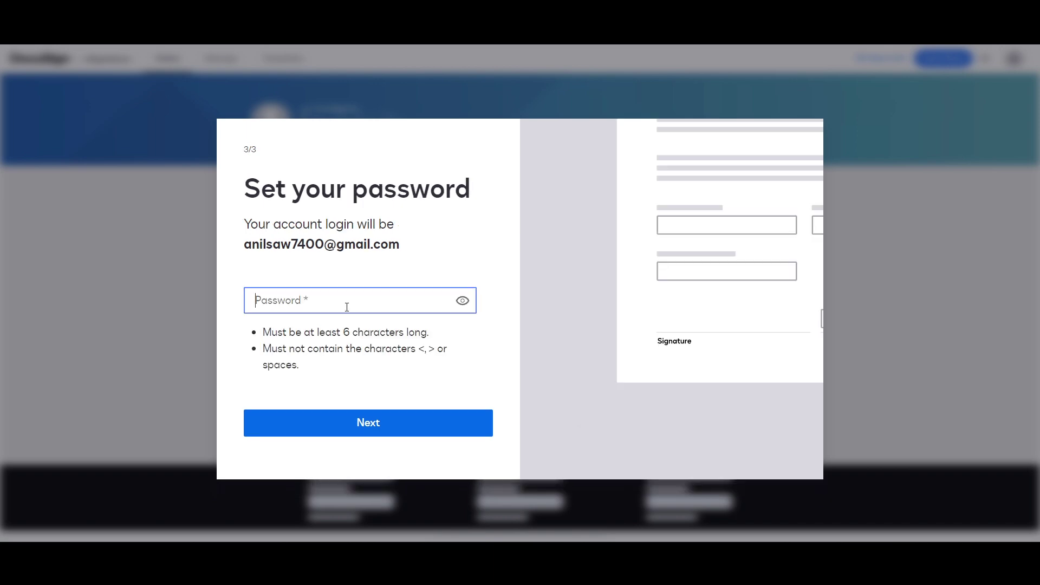
text(••••••••••)
click(359, 426)
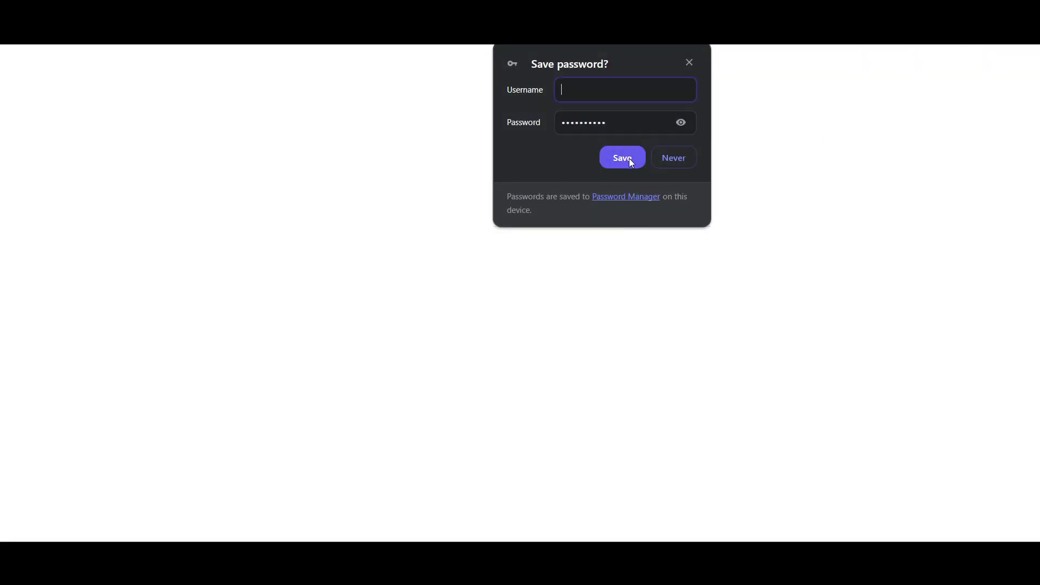
click(689, 63)
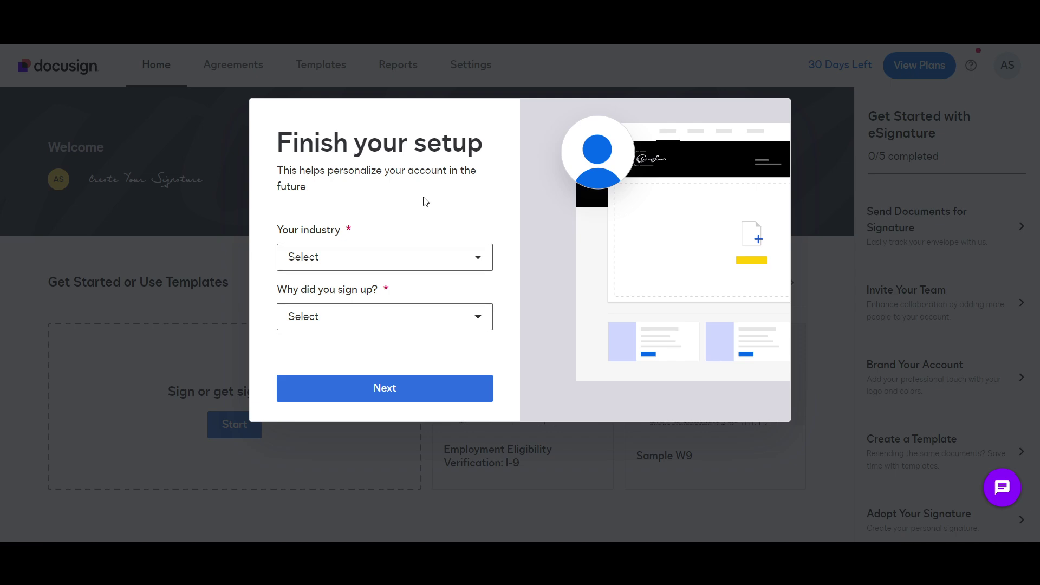
Answer the setup questions with Business Services / Consulting and sending a document for signature
click(340, 258)
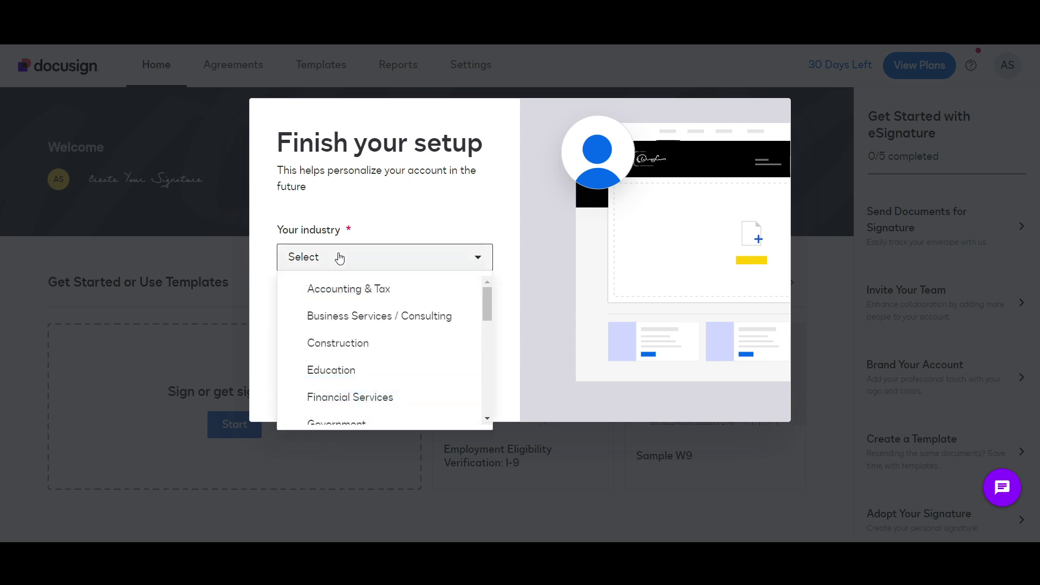
click(388, 318)
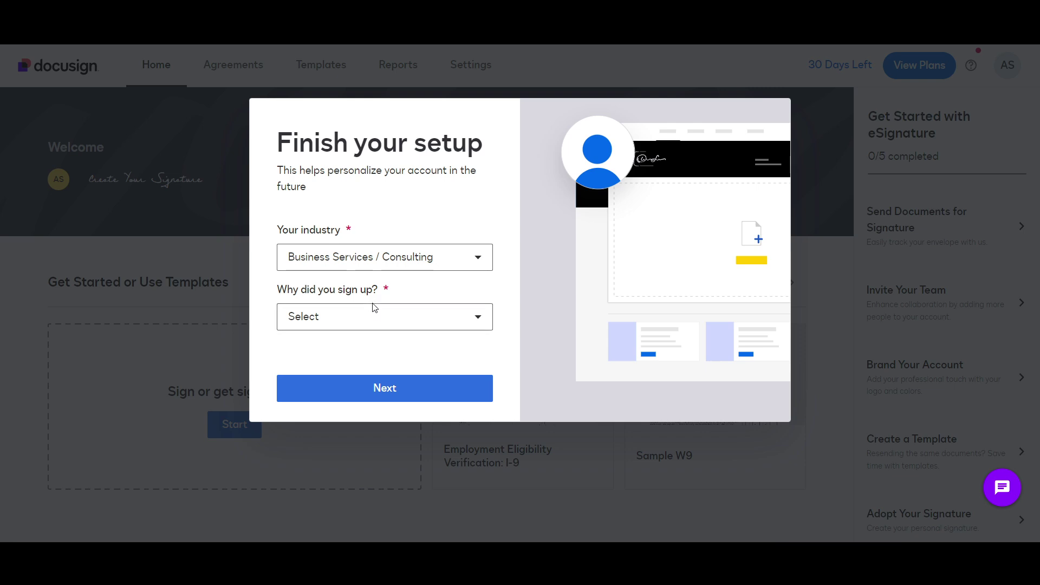
click(376, 319)
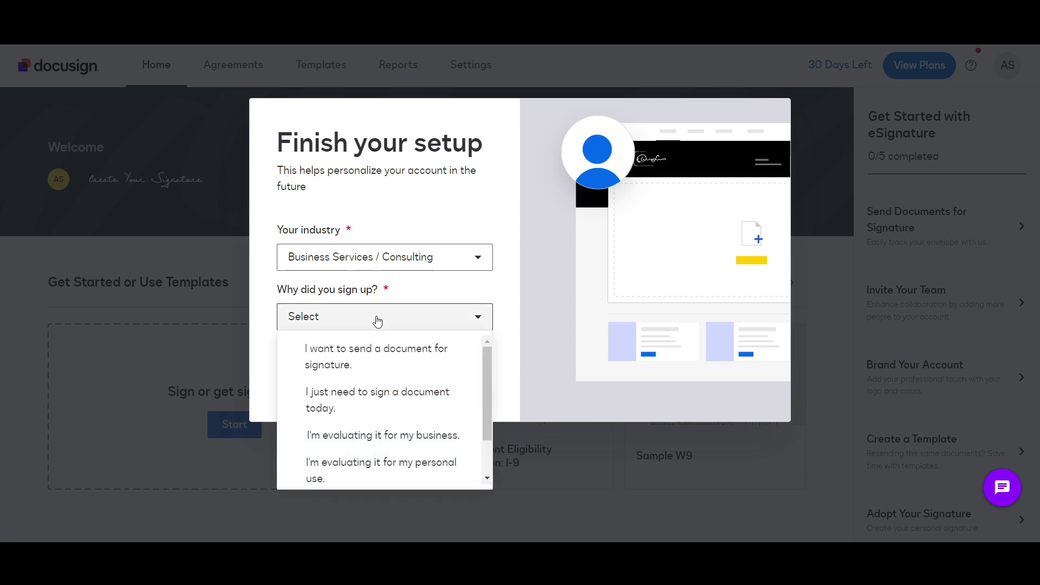
click(407, 365)
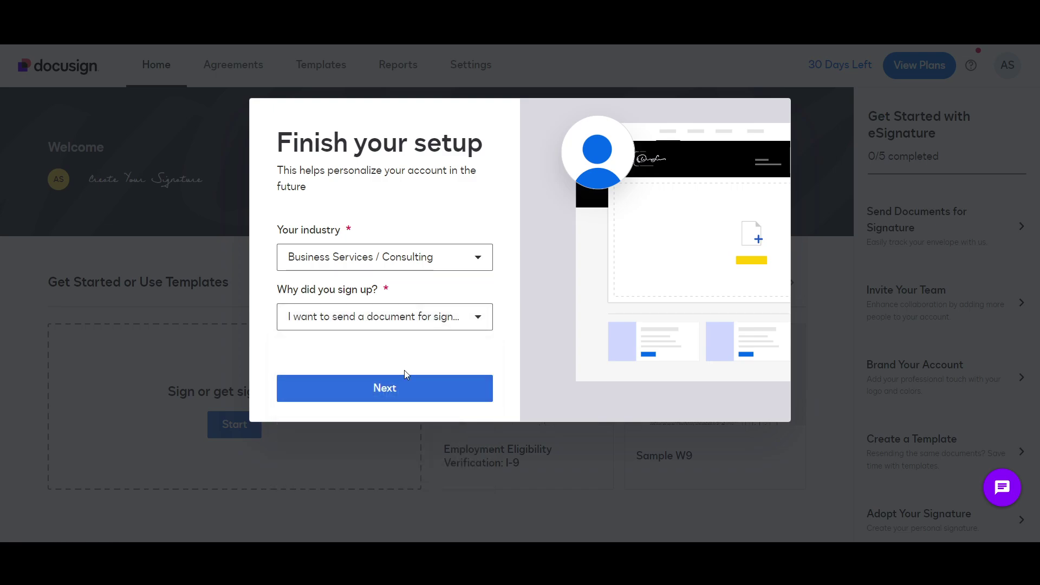
click(403, 388)
Skip inviting teammates and skip the sending tour to reach the home dashboard
click(322, 256)
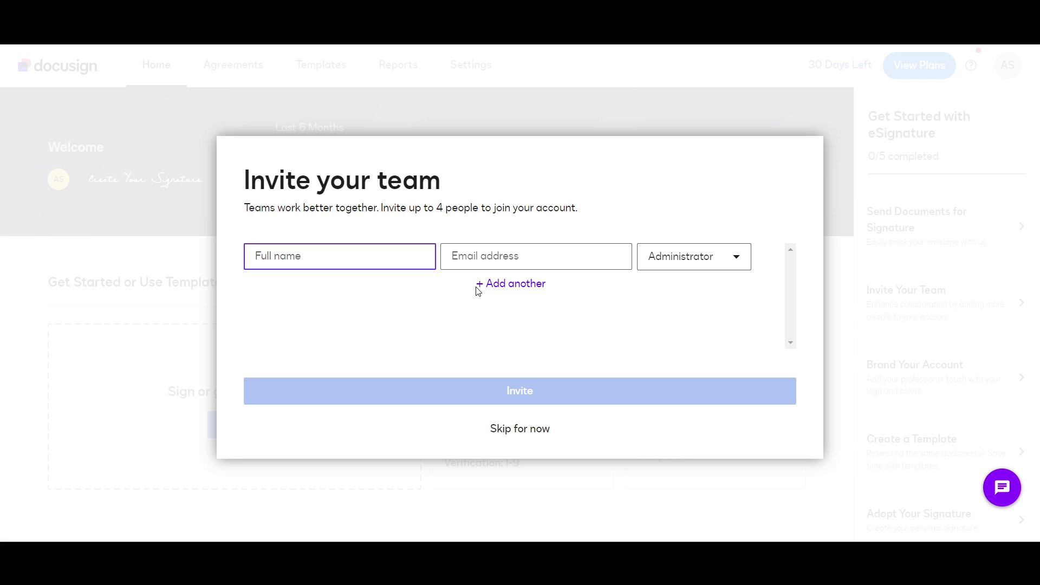
click(658, 265)
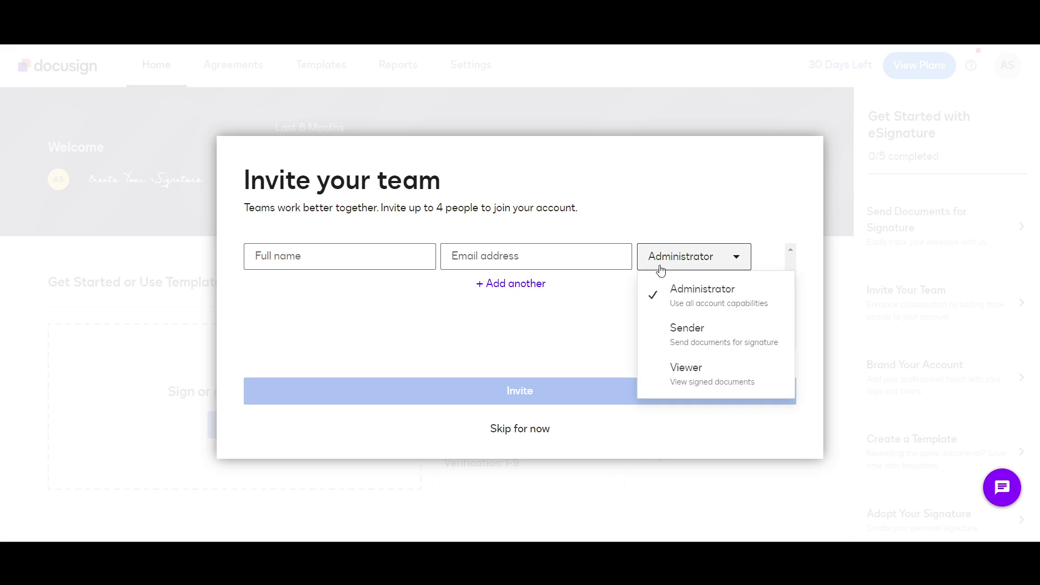
click(477, 330)
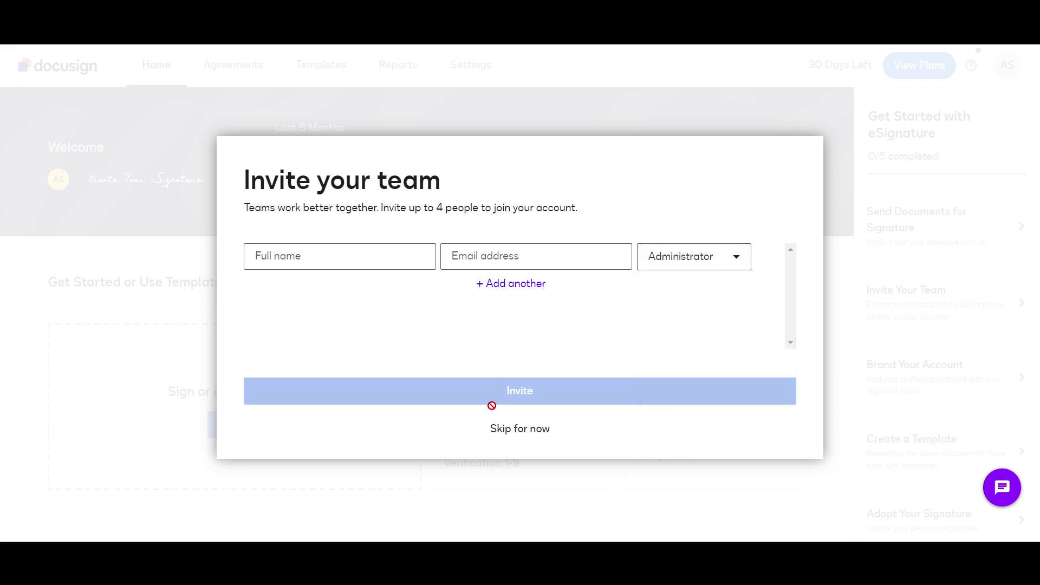
click(502, 430)
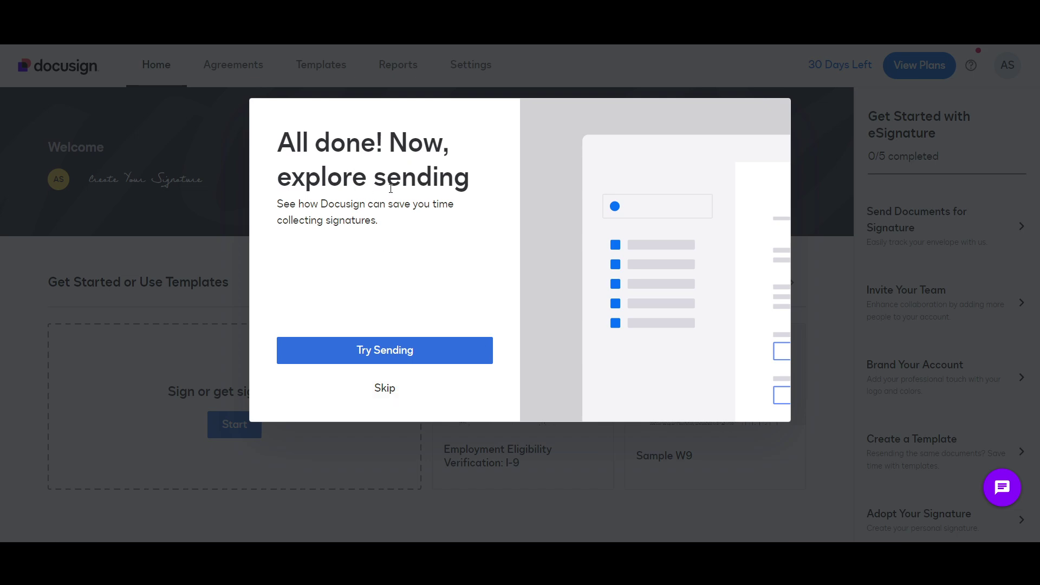
click(373, 389)
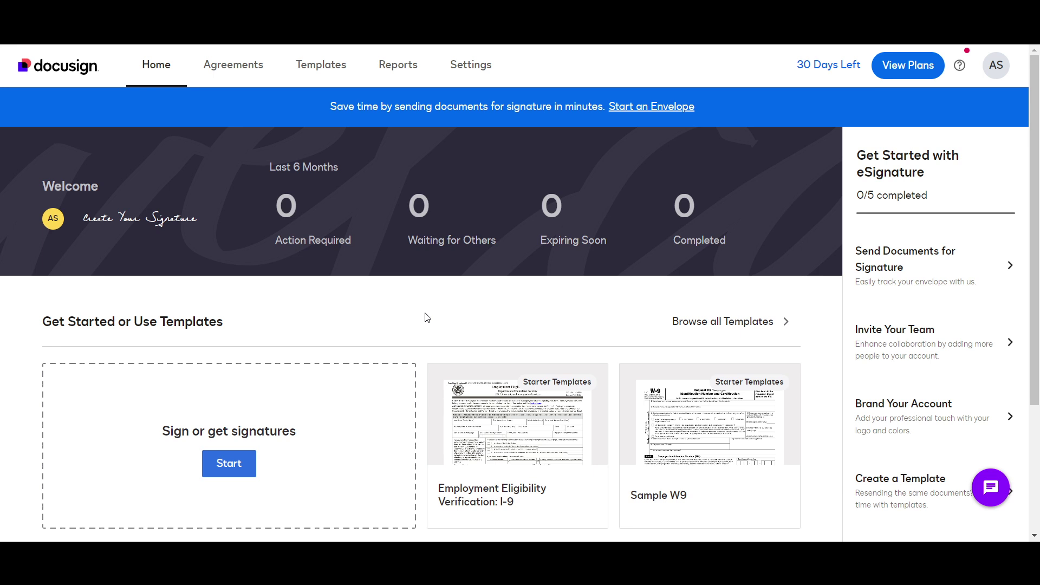
Start a new envelope to get signatures from the home dashboard
scroll(427, 318, down, 1)
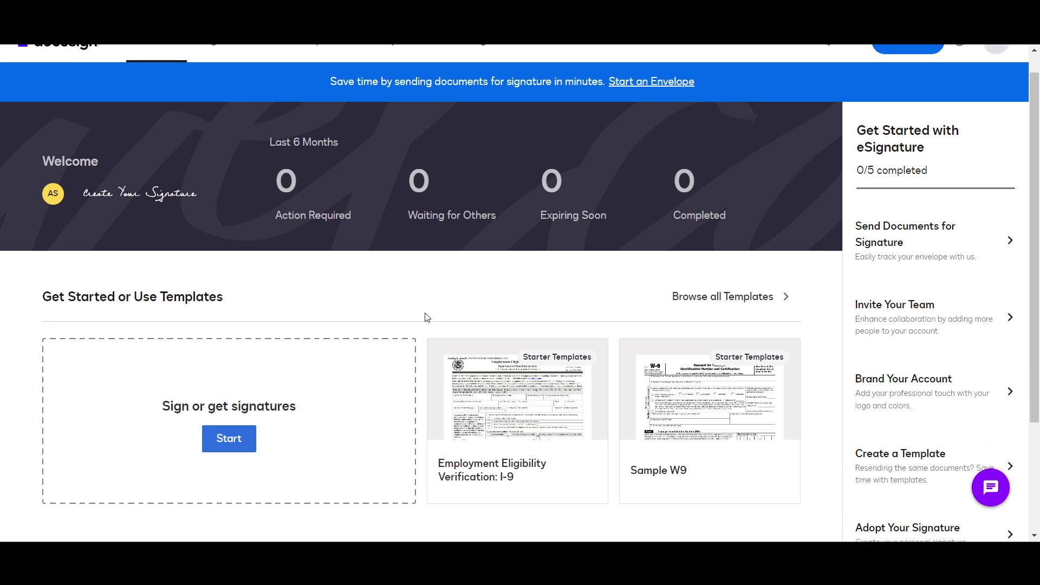
scroll(427, 318, up, 1)
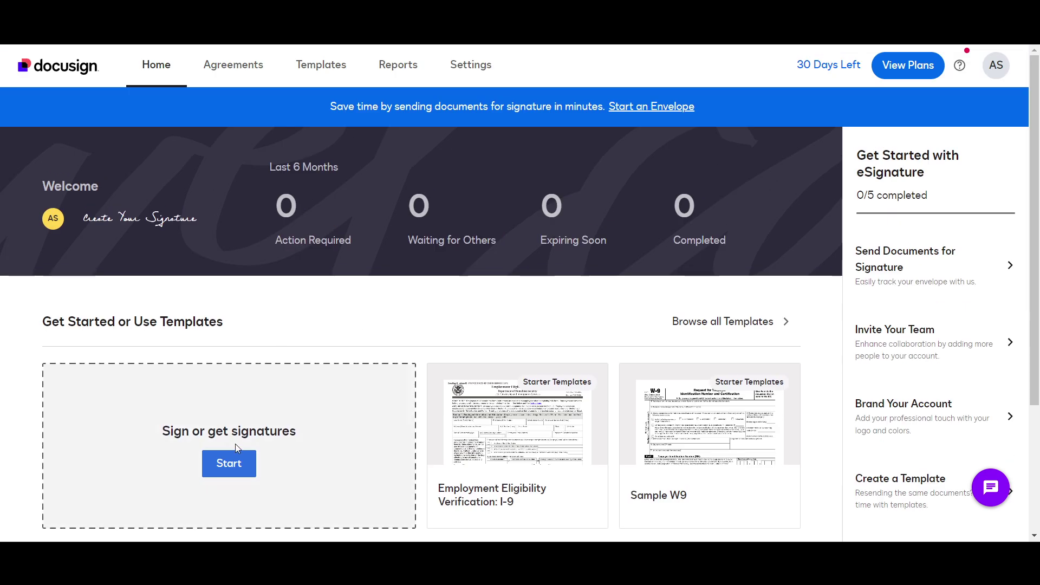
click(229, 462)
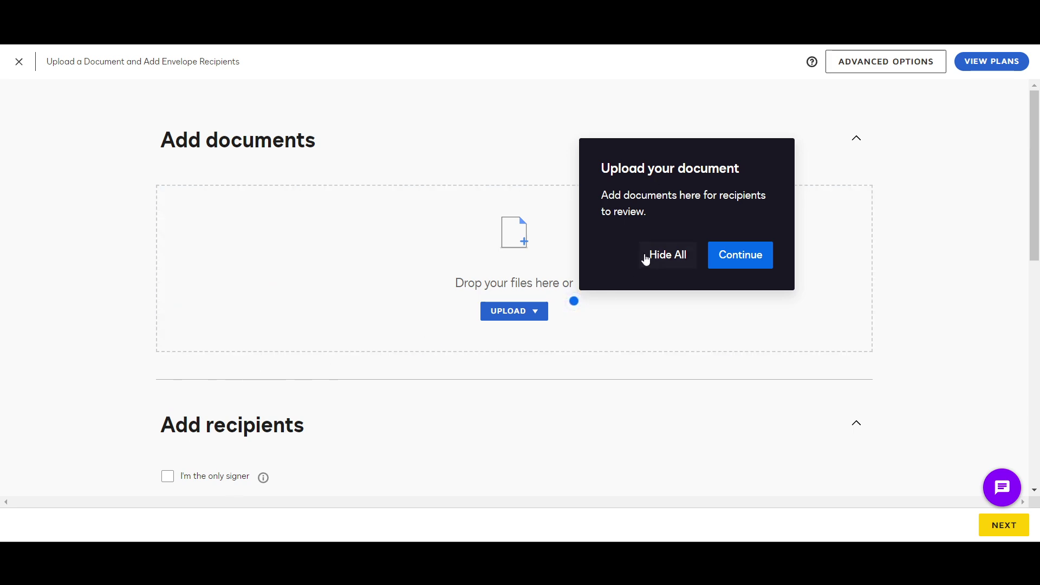
Dismiss the upload tour tip and open the file picker for a document
click(670, 259)
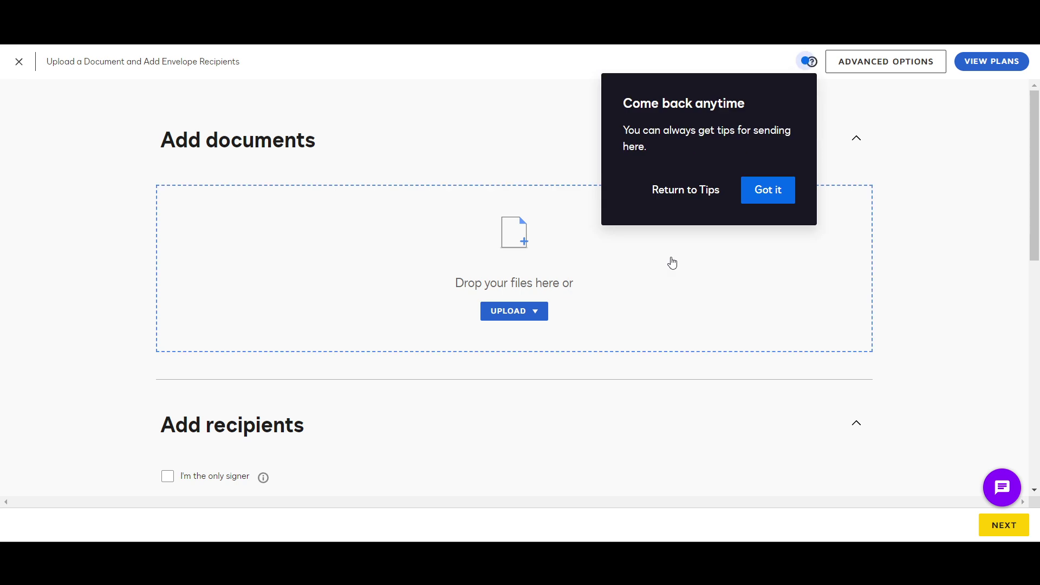
click(690, 191)
click(722, 259)
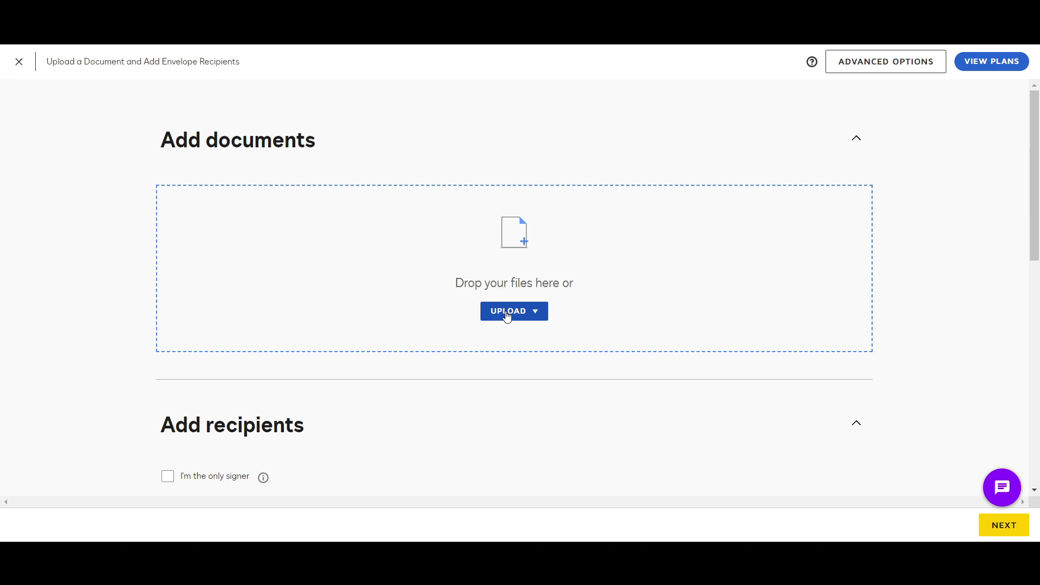
scroll(507, 317, down, 1)
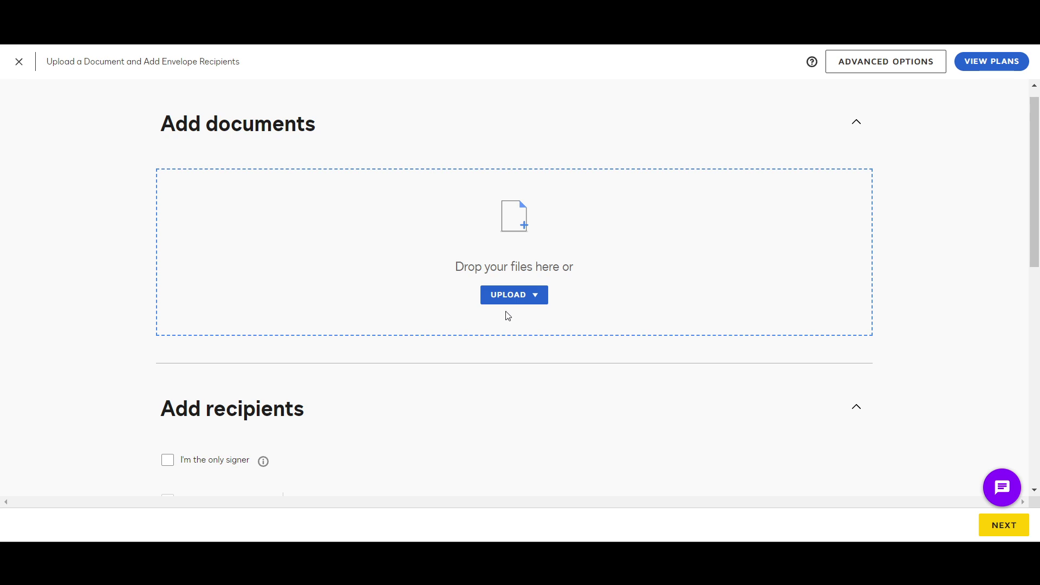
click(506, 311)
Upload Introduction-to-Water-Pollution.pdf to the envelope
click(361, 230)
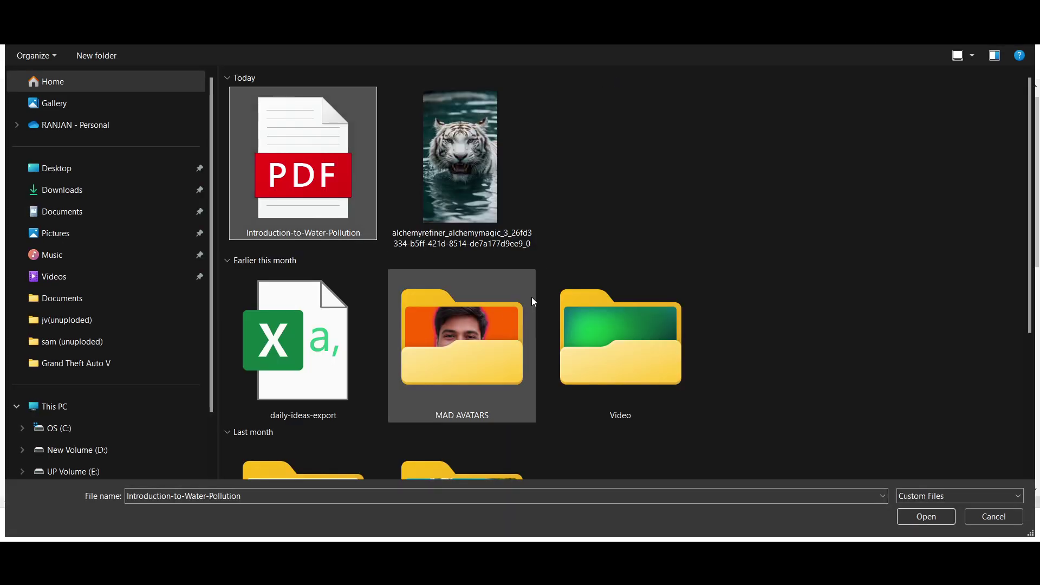
click(916, 516)
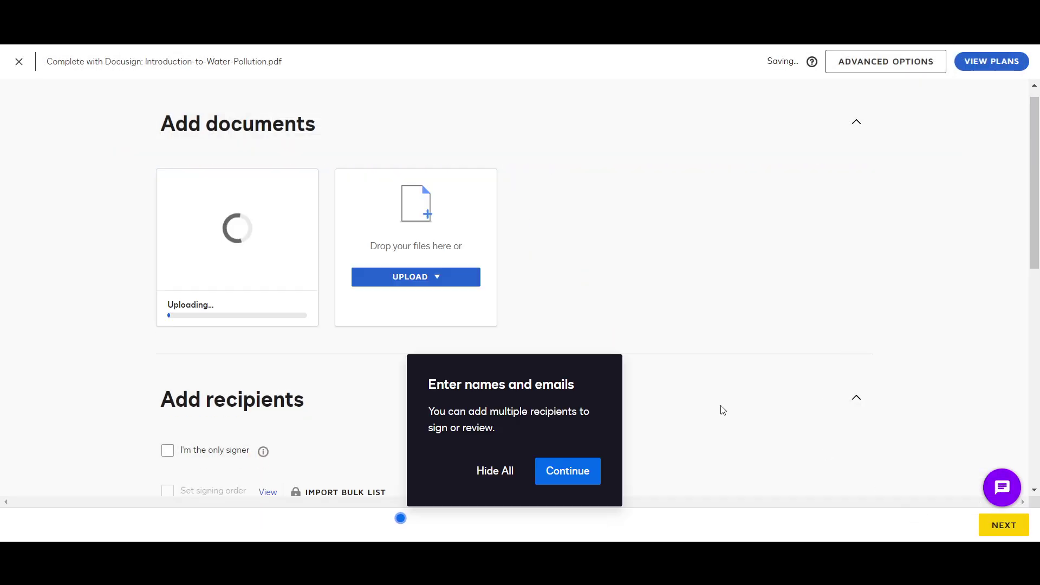
scroll(280, 358, down, 3)
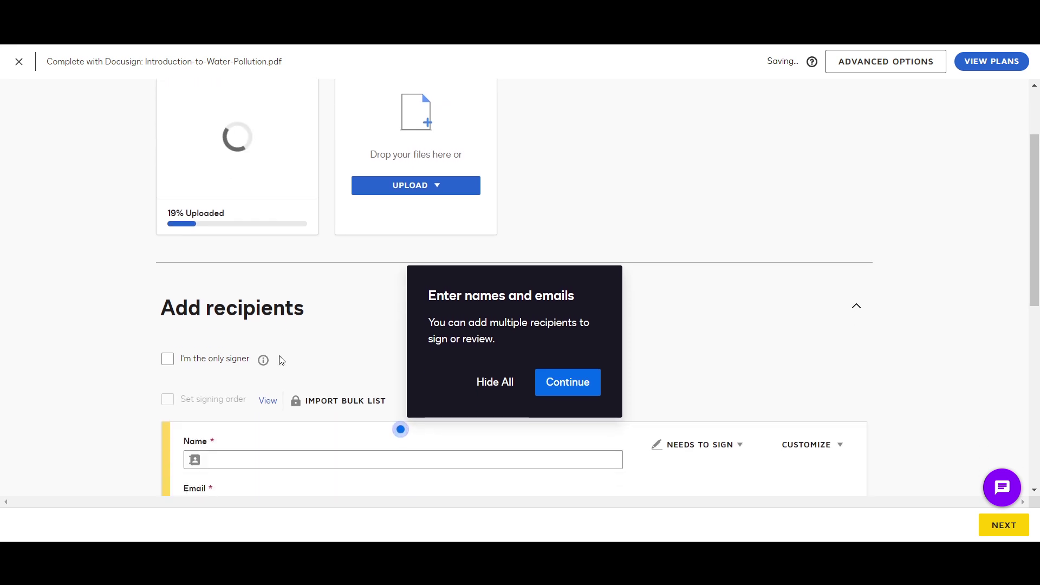
scroll(281, 360, up, 2)
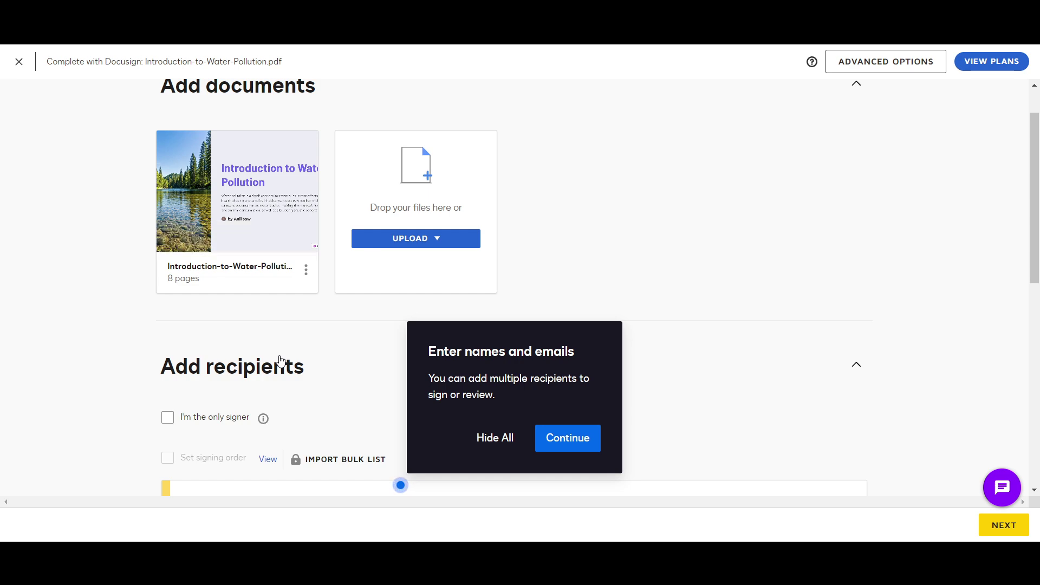
scroll(281, 361, up, 1)
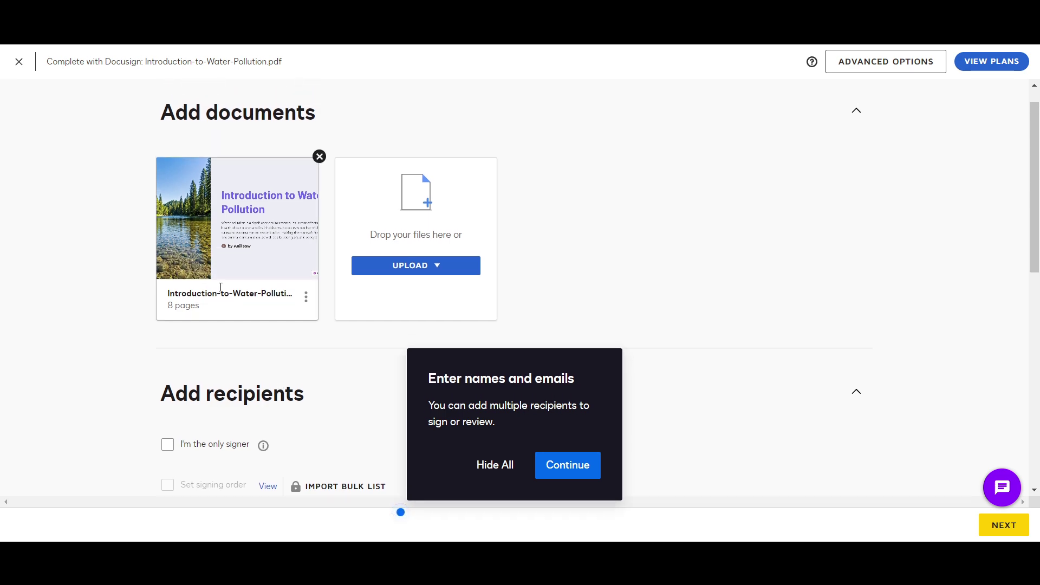
Collapse the Add recipients section below the uploaded document
click(409, 271)
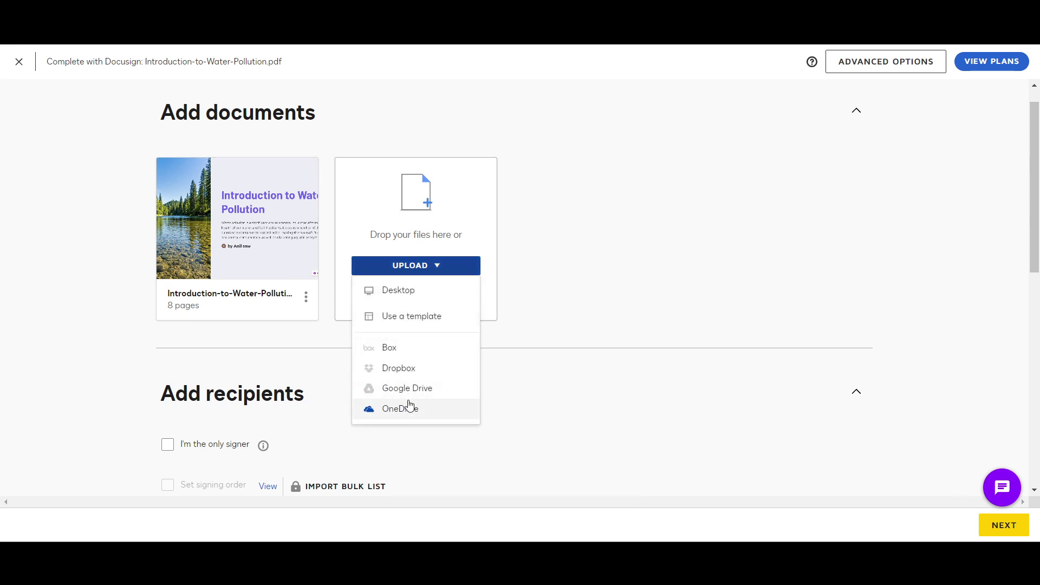
click(558, 392)
scroll(558, 392, down, 1)
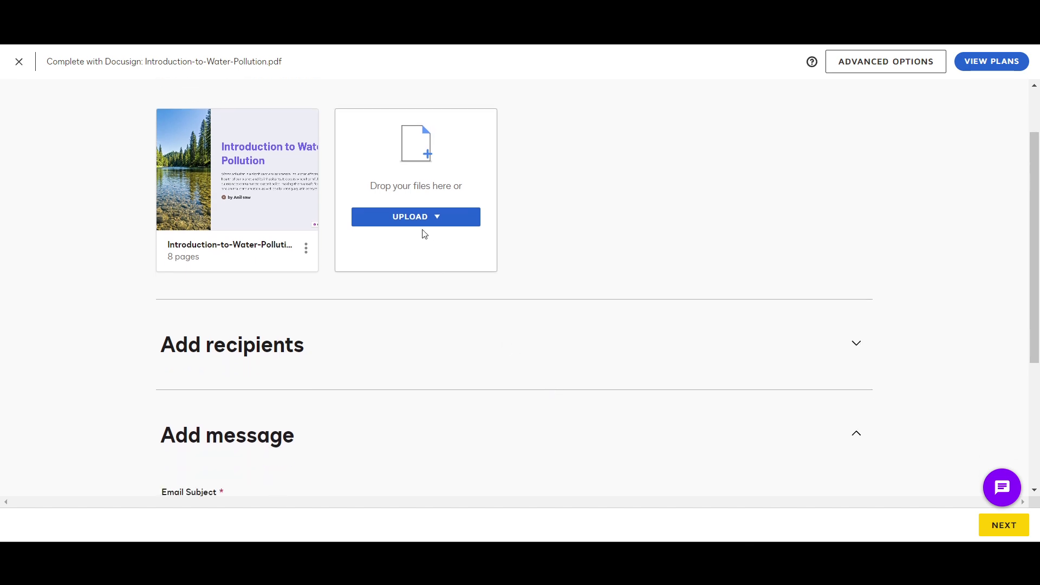
scroll(480, 323, down, 1)
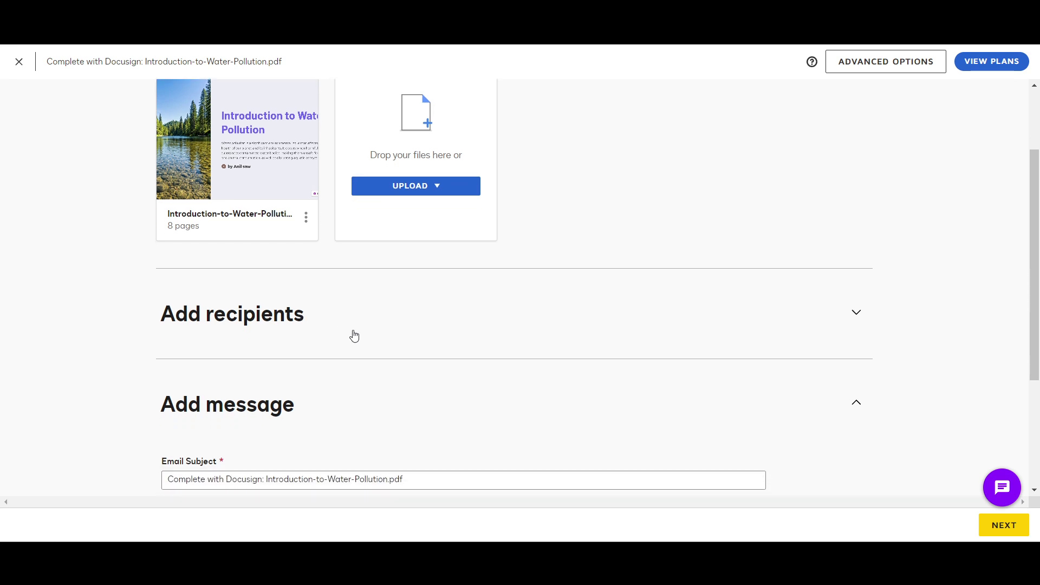
Expand Add recipients, leave 'I'm the only signer' off, and hide the remaining tour tips
click(855, 314)
scroll(635, 378, down, 3)
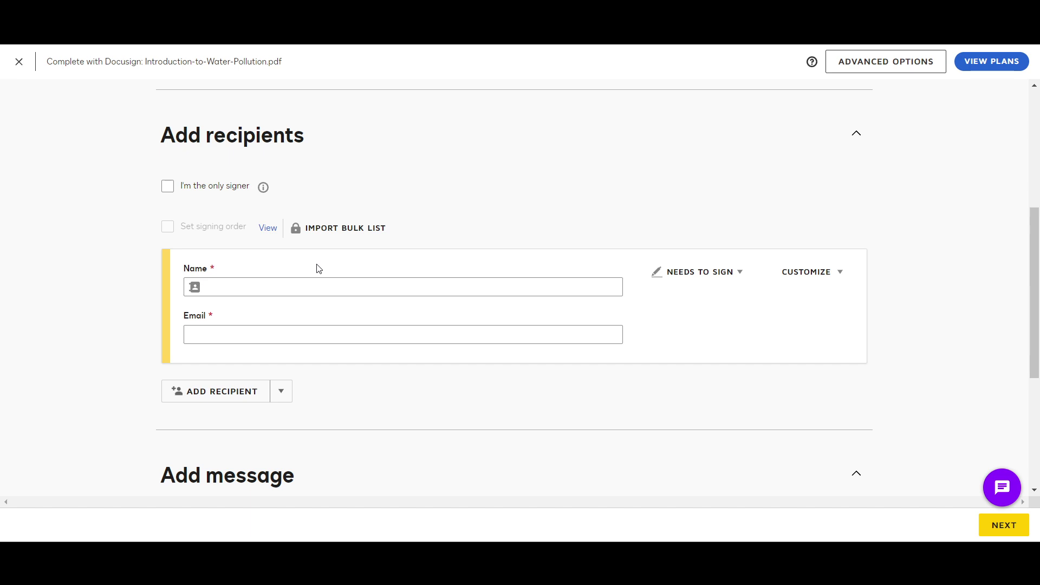
scroll(319, 269, up, 3)
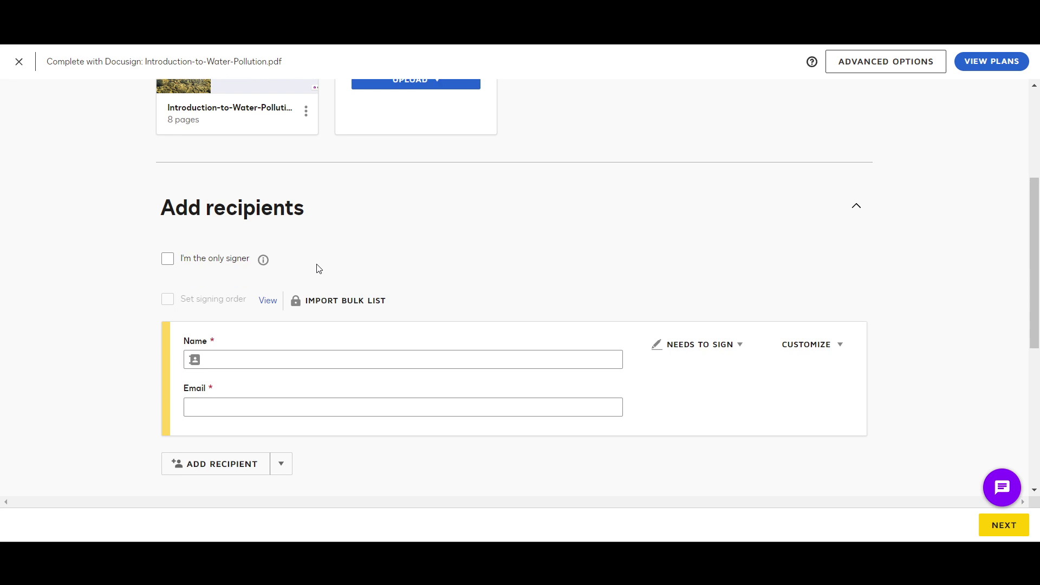
scroll(318, 268, down, 1)
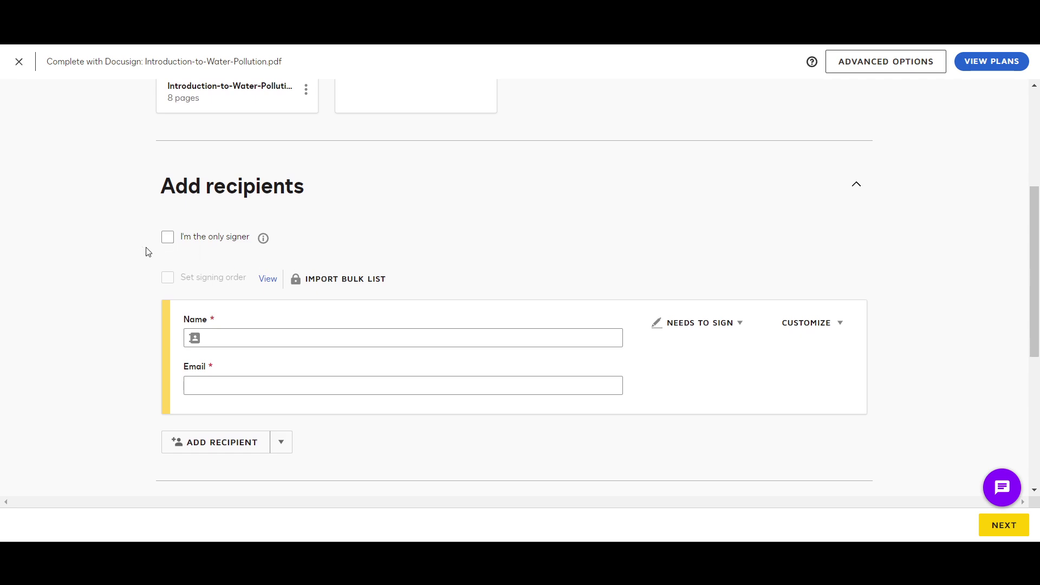
click(167, 238)
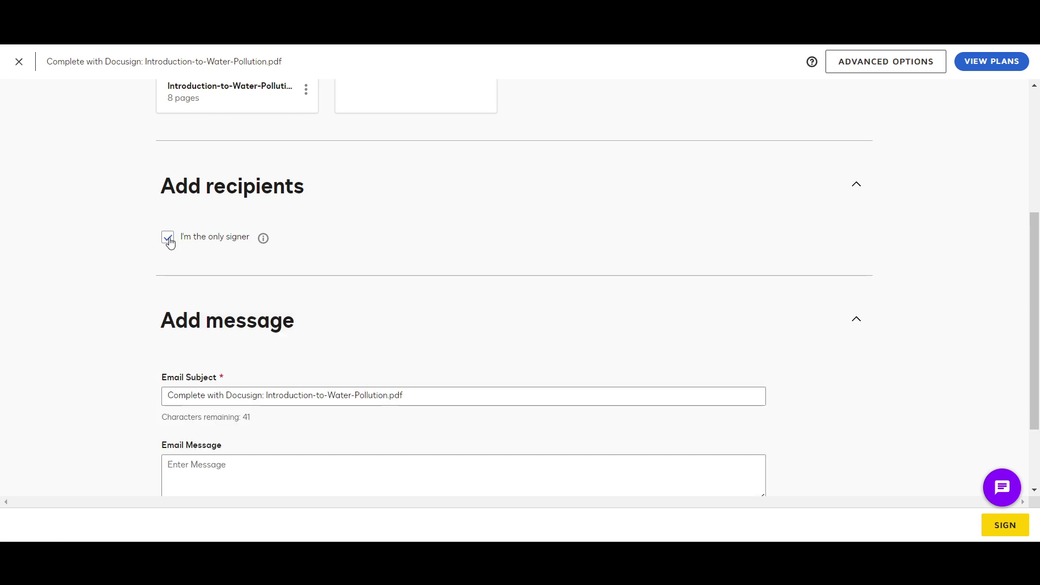
click(168, 238)
scroll(120, 266, up, 2)
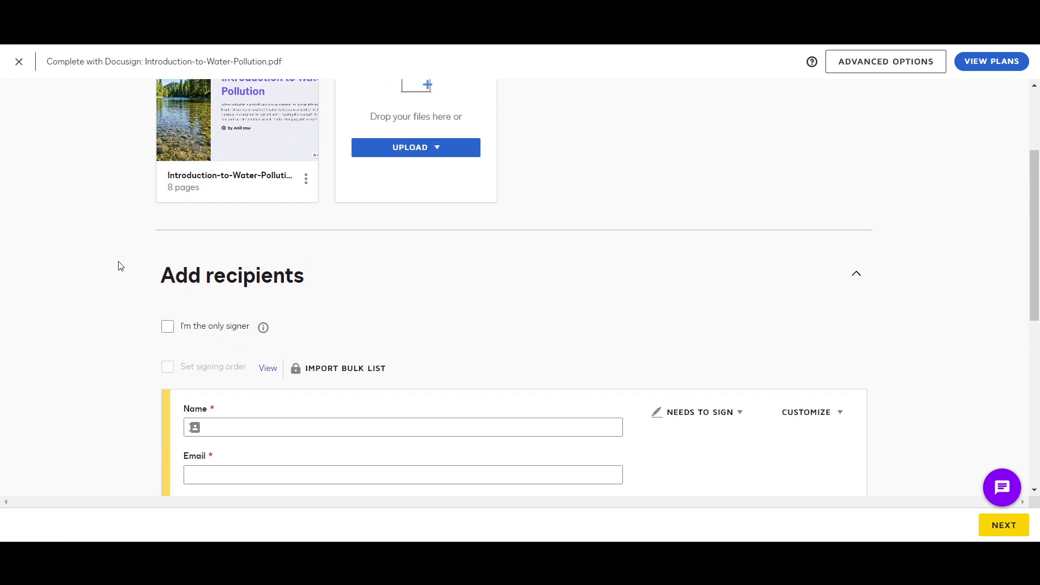
scroll(120, 266, up, 2)
scroll(120, 266, down, 4)
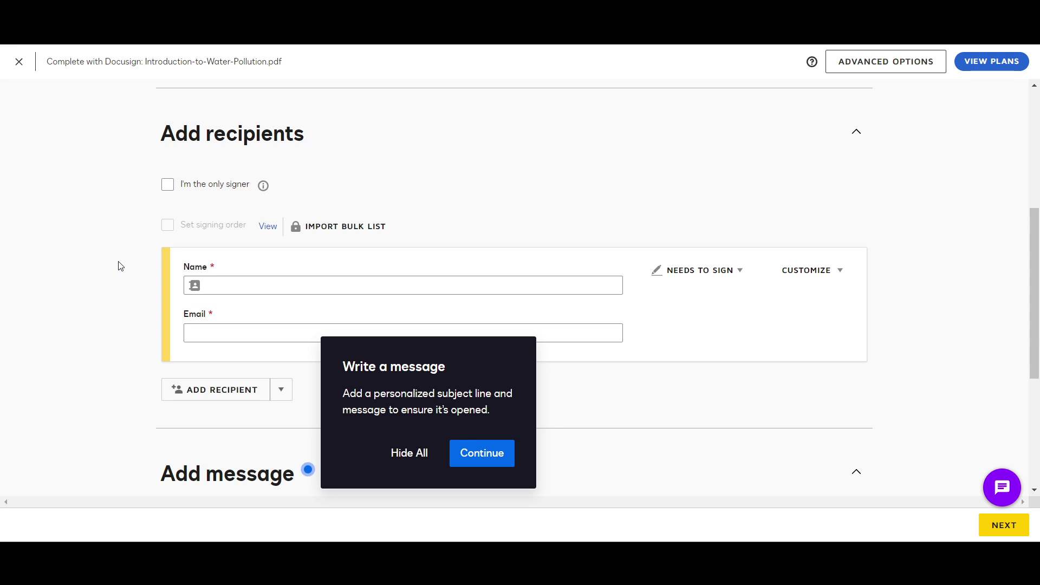
click(403, 463)
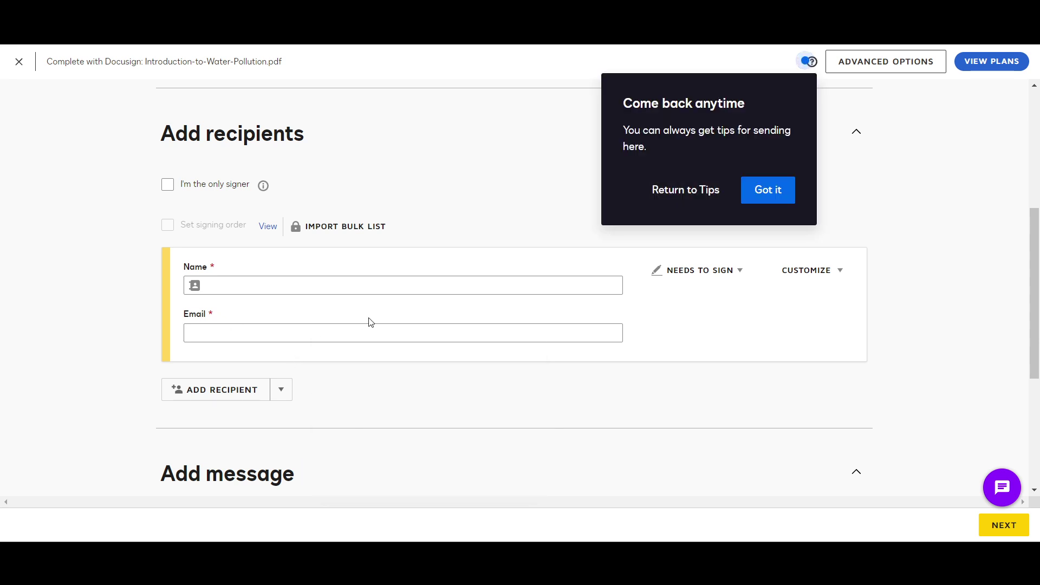
Add a second Needs to Sign recipient and enter the recipients' names
click(759, 193)
click(360, 284)
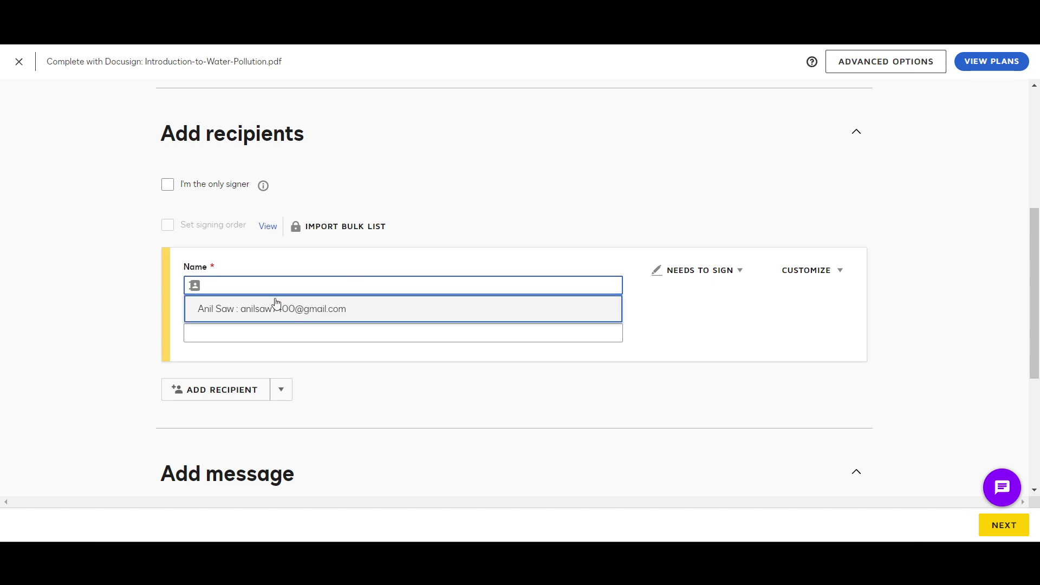
click(239, 397)
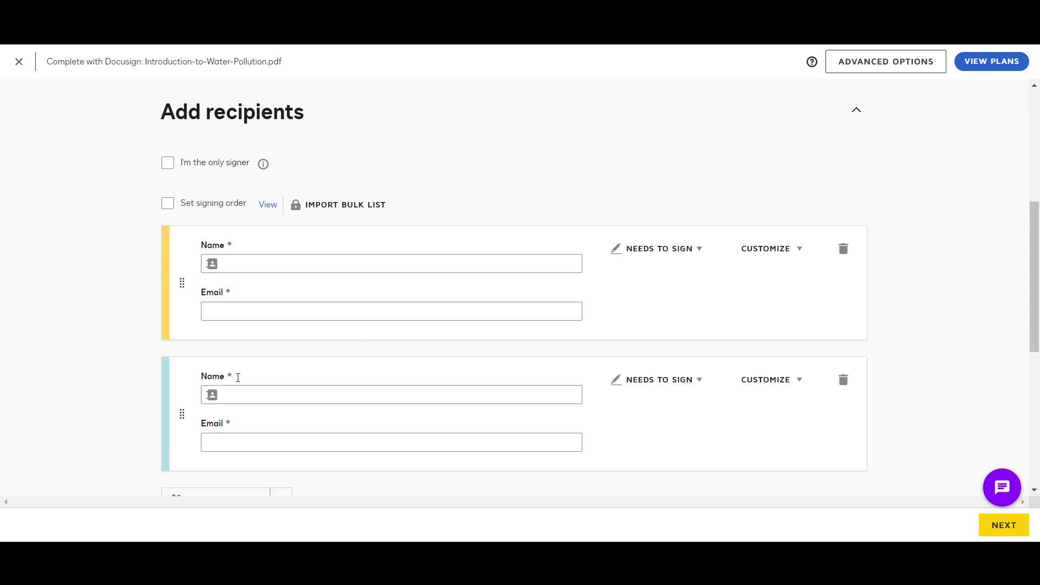
click(253, 260)
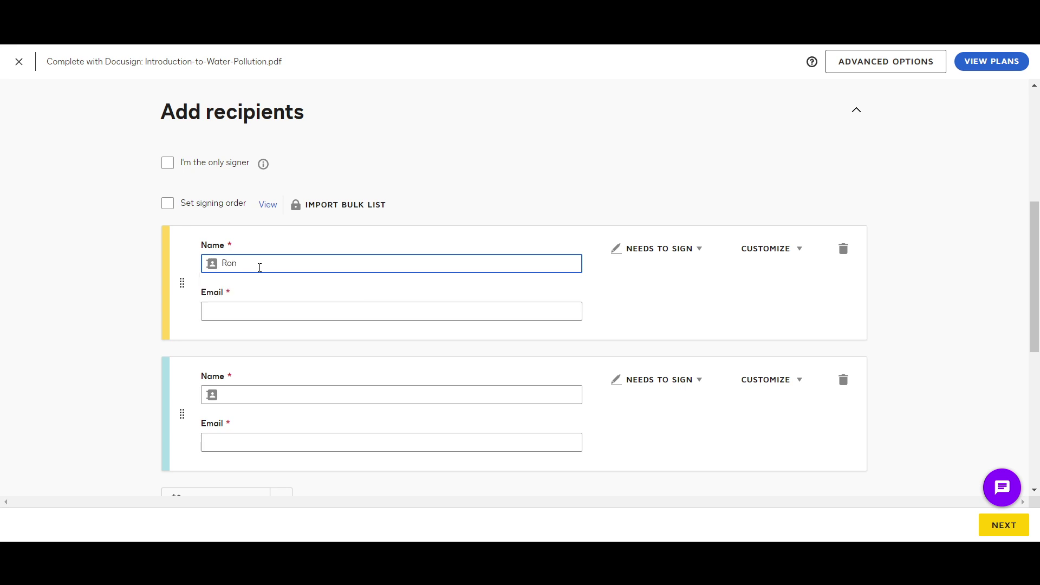
scroll(303, 349, down, 3)
scroll(339, 315, up, 3)
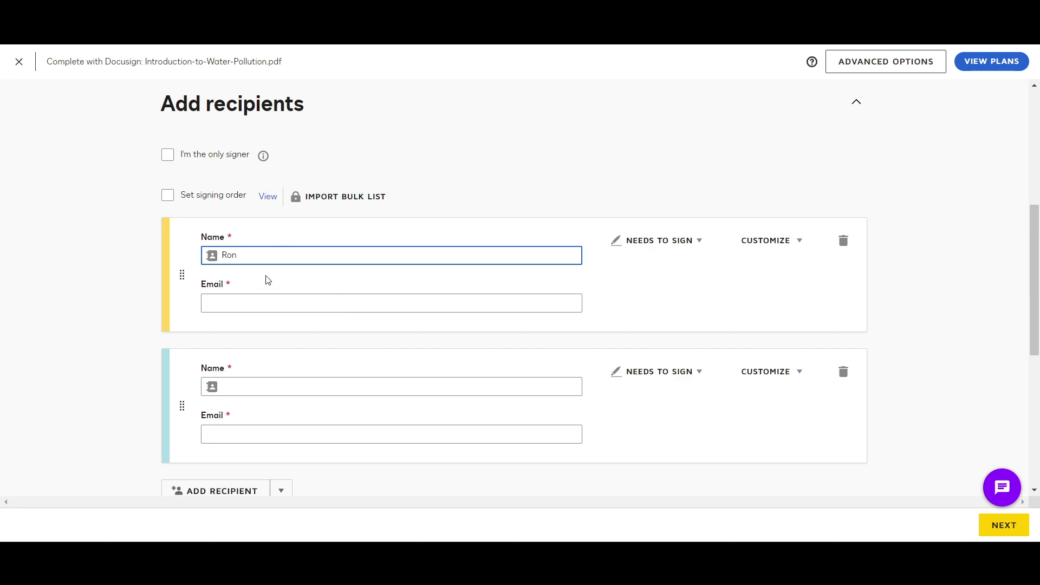
scroll(292, 395, down, 2)
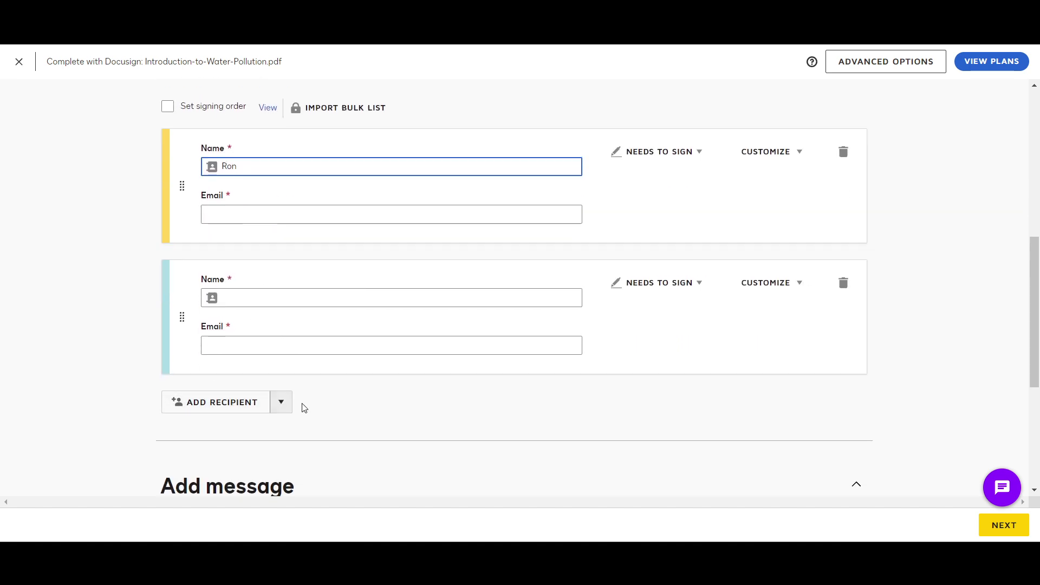
scroll(292, 346, down, 1)
click(281, 285)
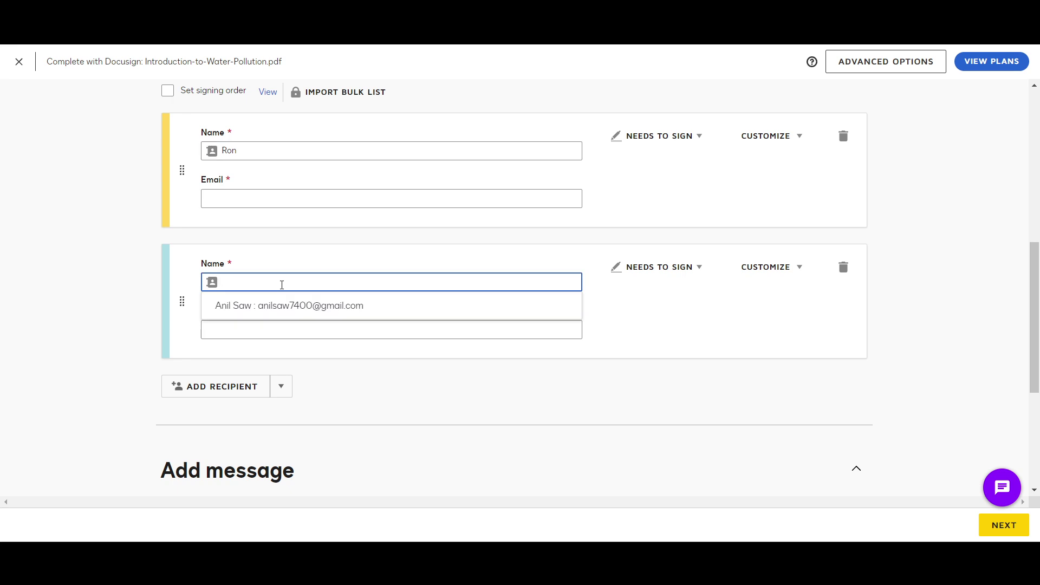
text(San)
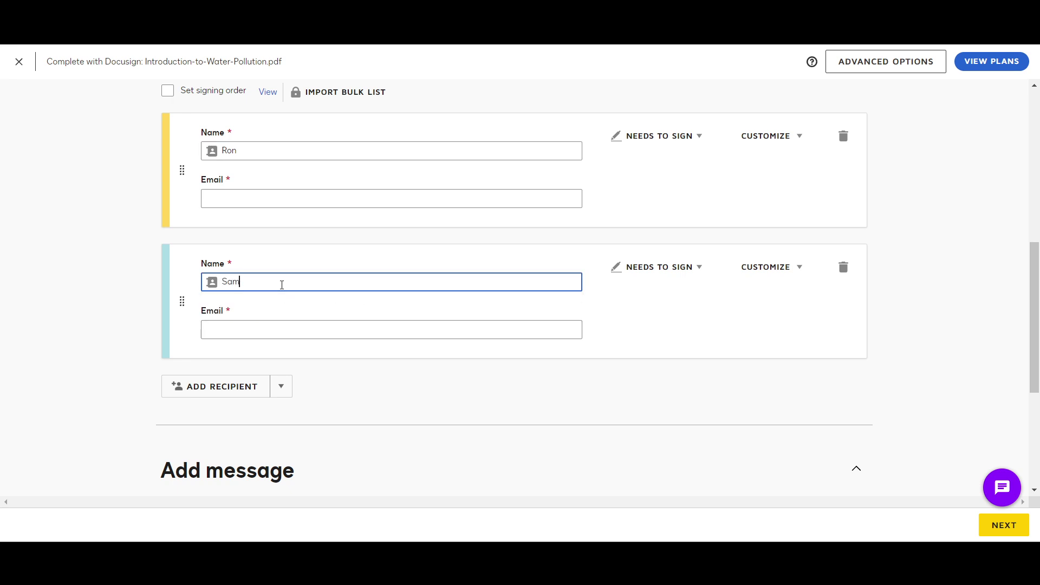
Enter both recipients' e-mail addresses, correcting the first one's mistyped entry
click(297, 203)
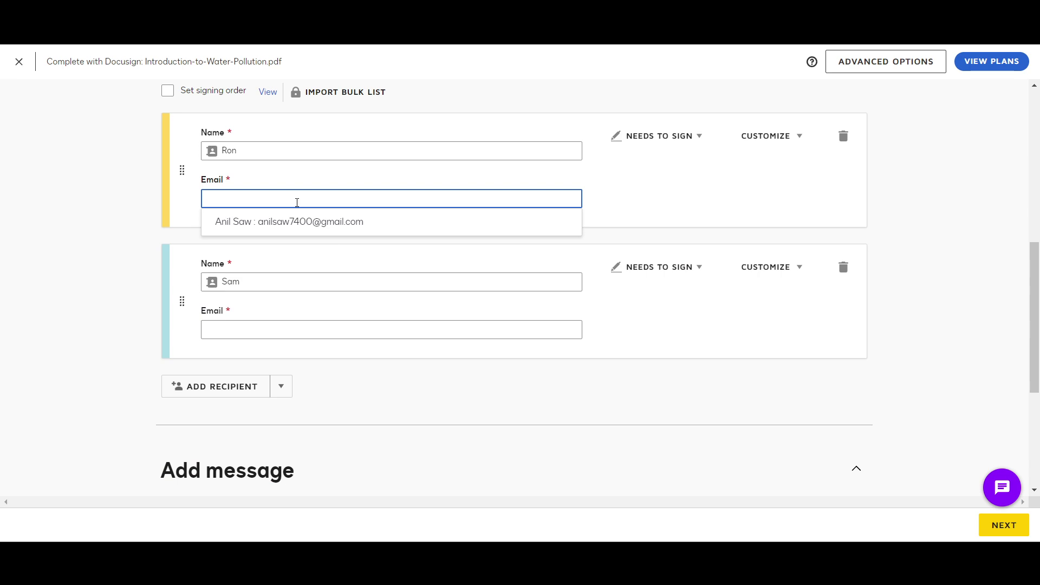
text(RON)
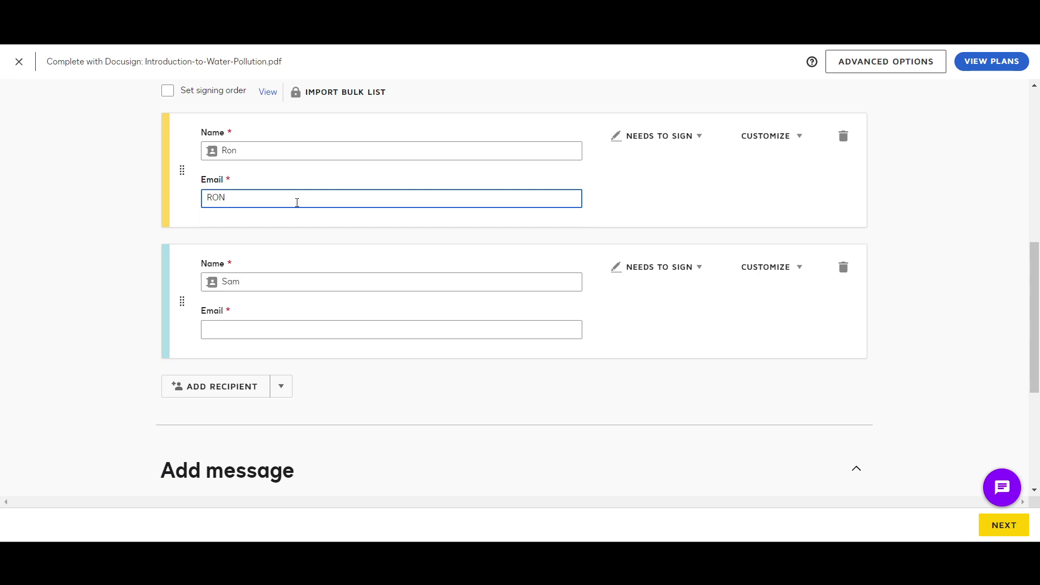
key(BackSpace)
key(BackSpace)
key(BackSpace)
key(Tab)
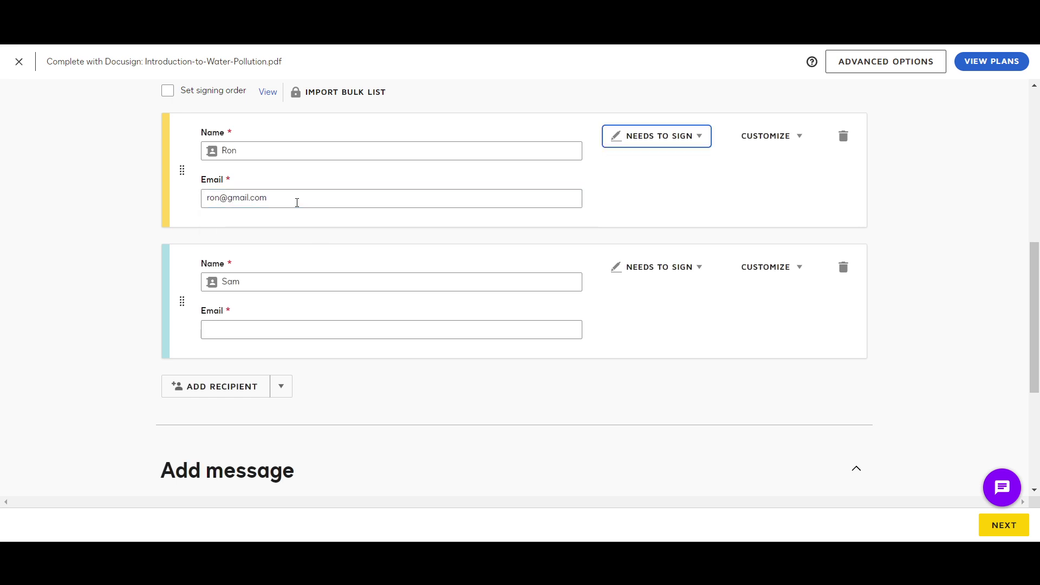
click(297, 325)
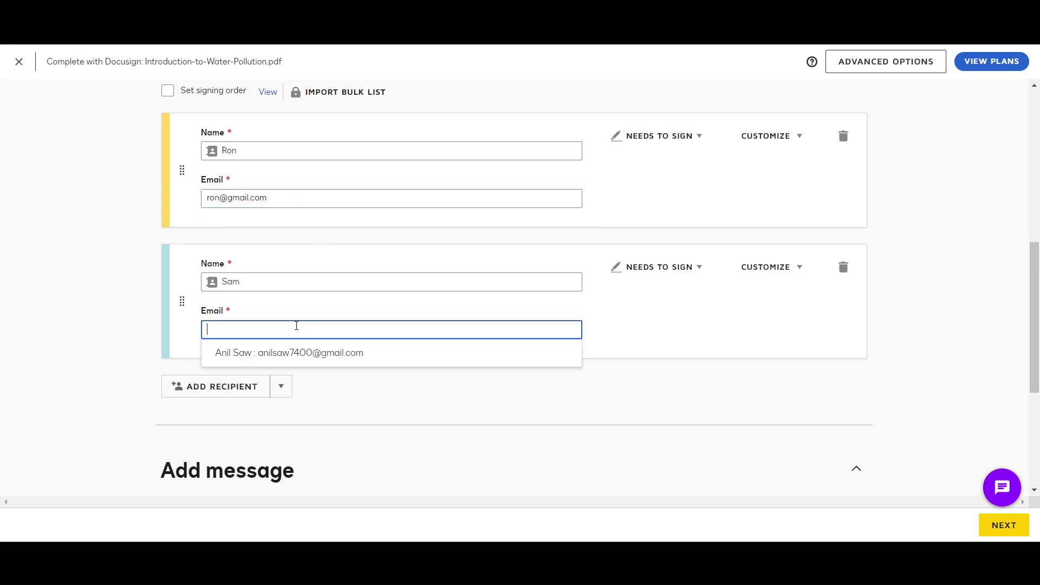
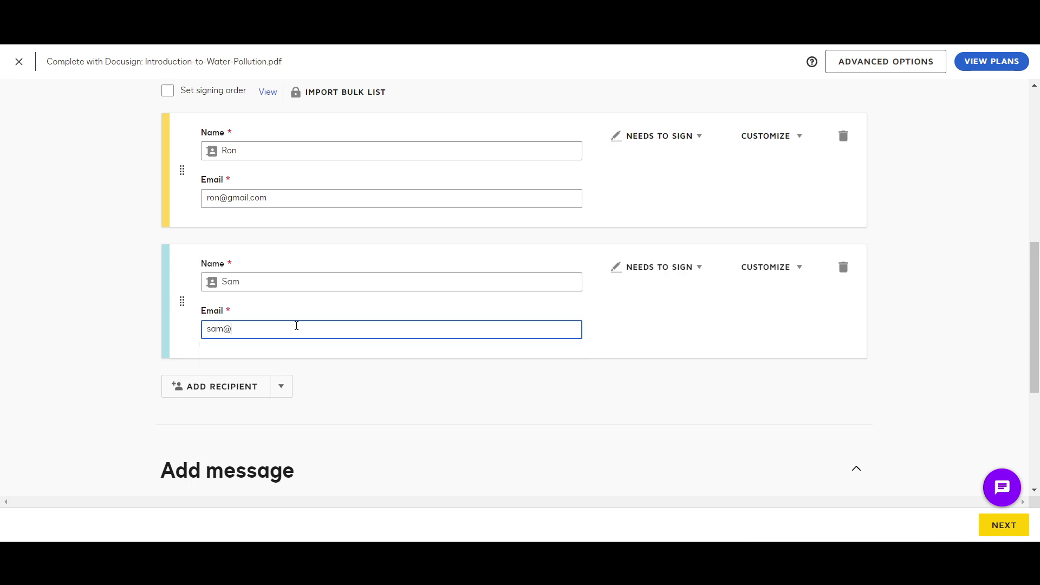
scroll(622, 291, up, 1)
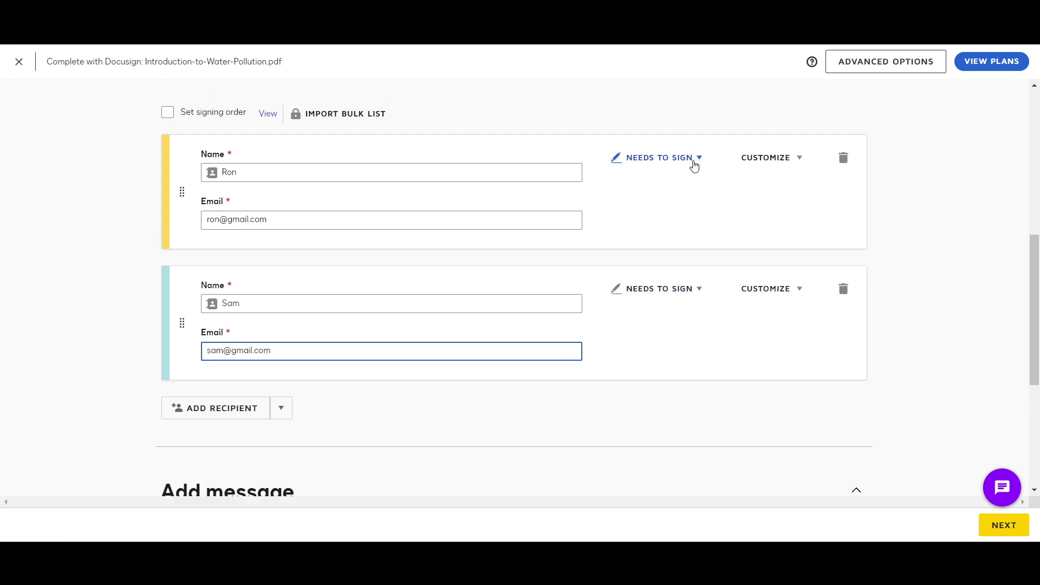
click(694, 162)
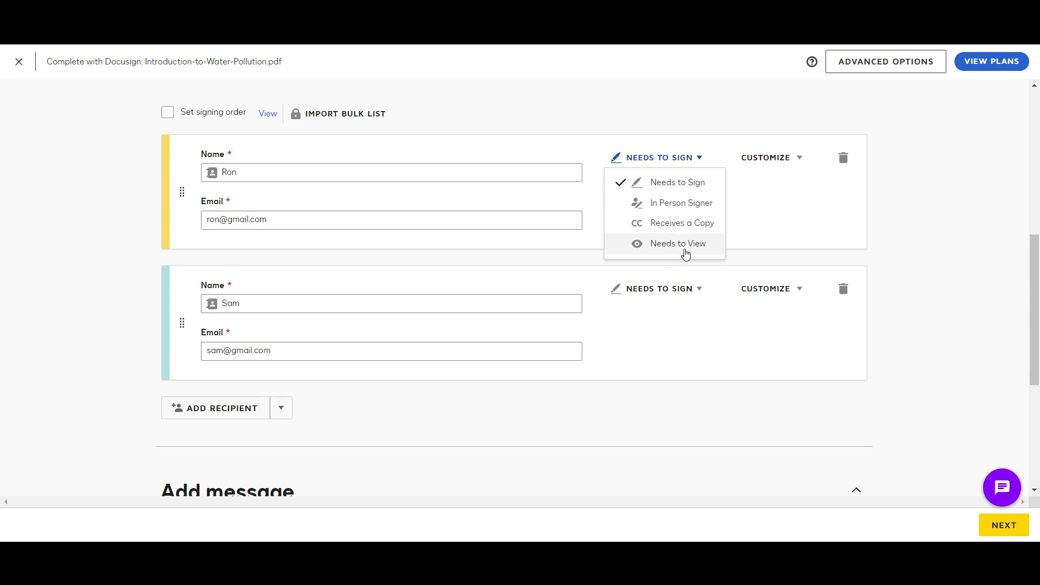
click(774, 232)
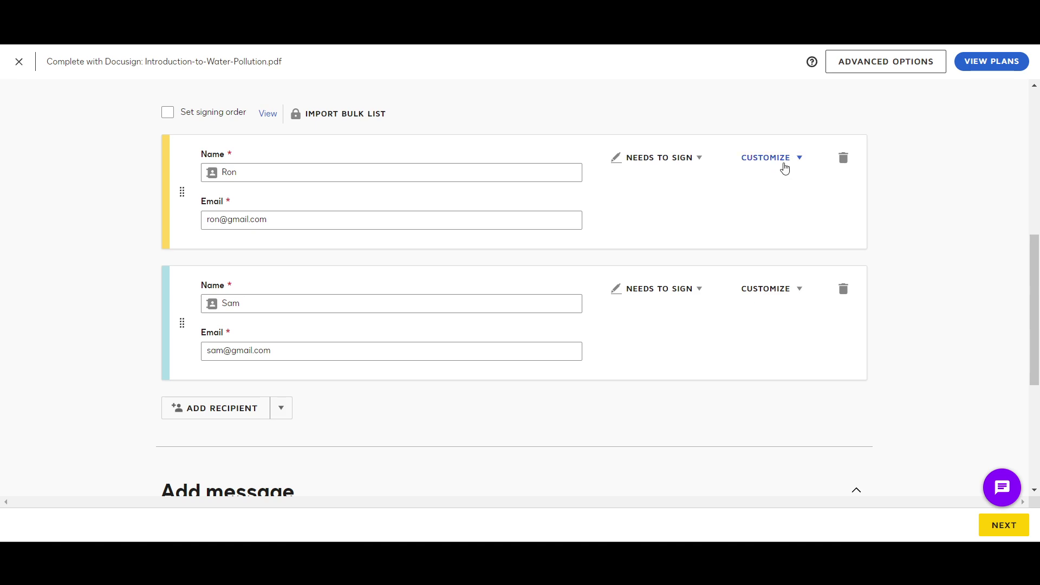
click(784, 167)
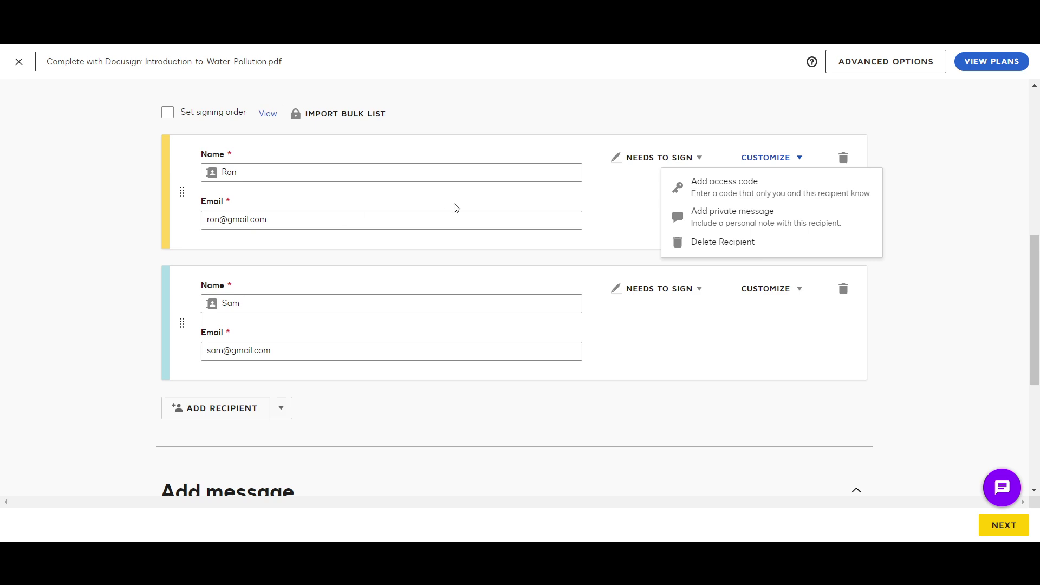
click(630, 228)
scroll(662, 321, down, 2)
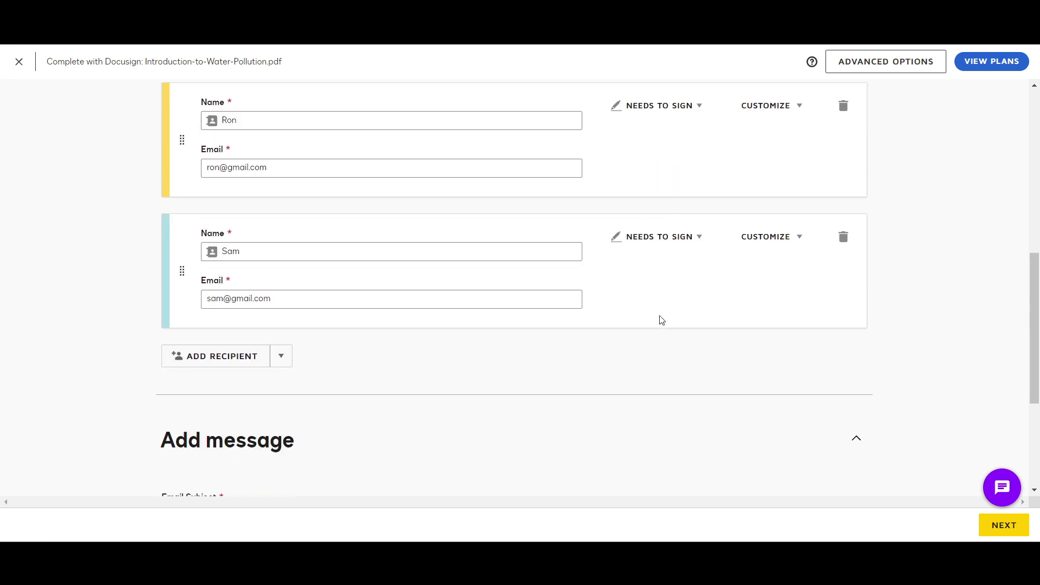
scroll(314, 292, up, 3)
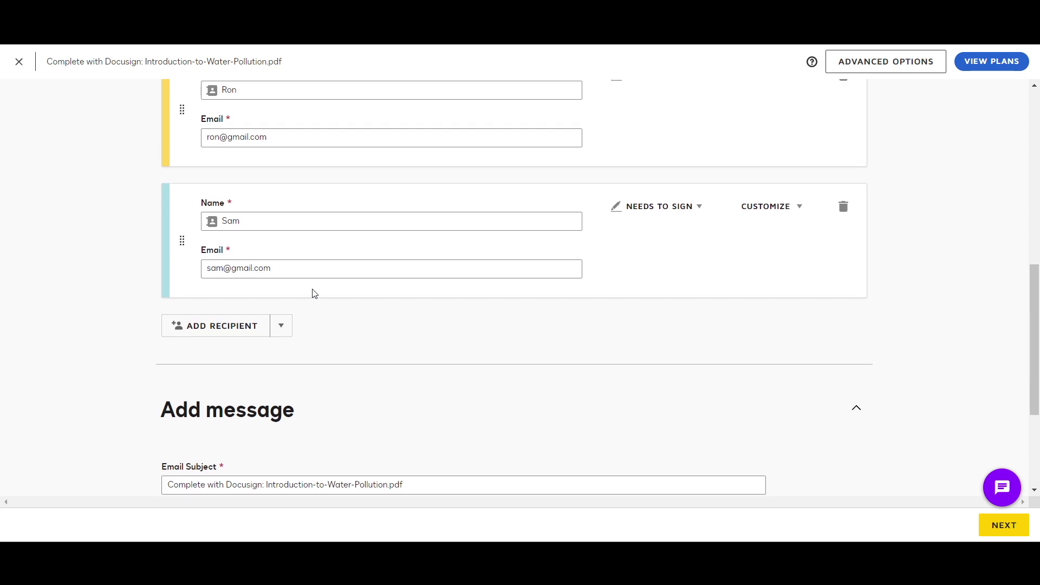
scroll(313, 292, down, 2)
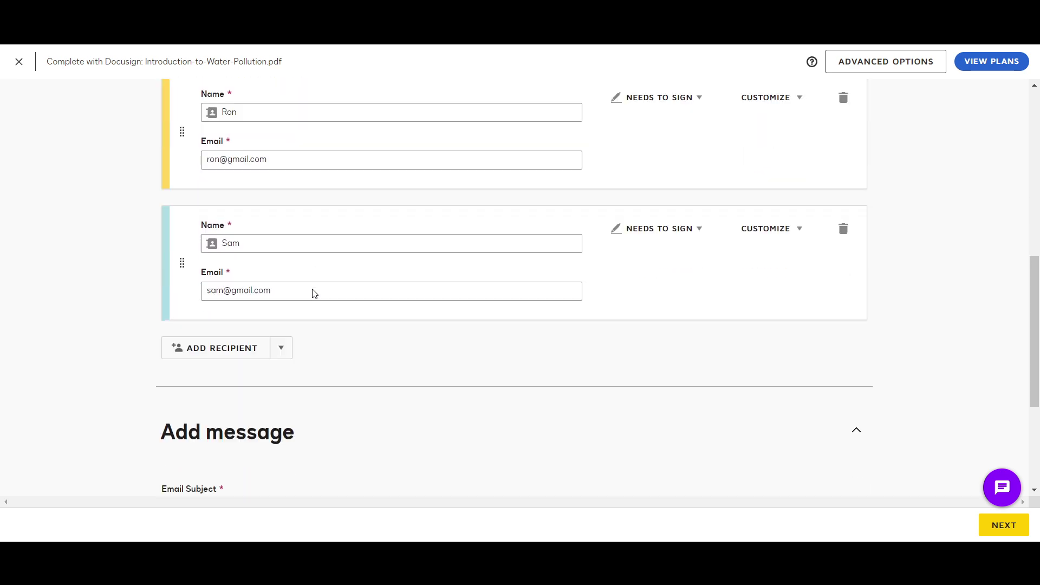
scroll(196, 351, up, 3)
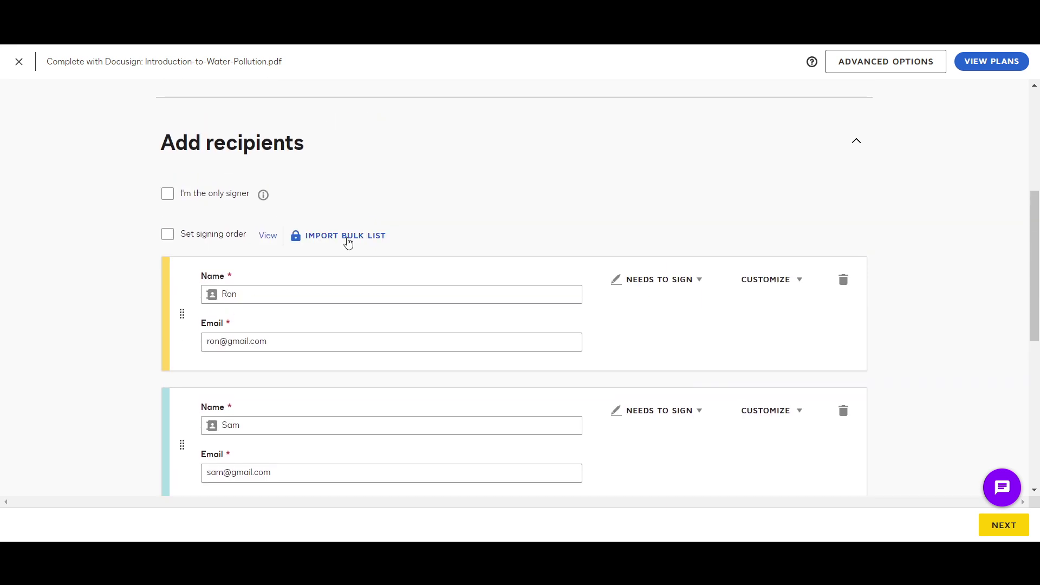
click(348, 242)
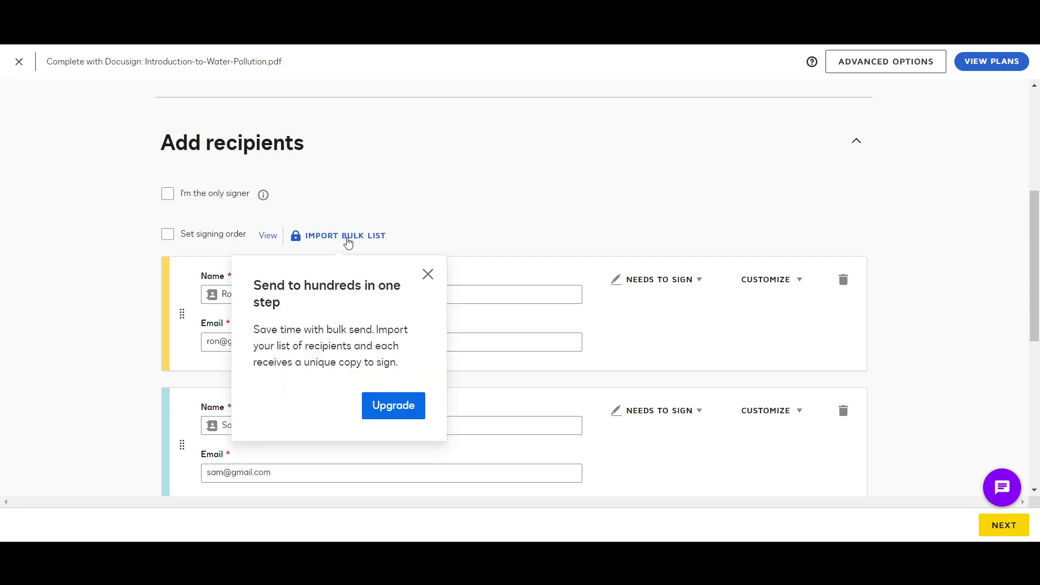
click(427, 274)
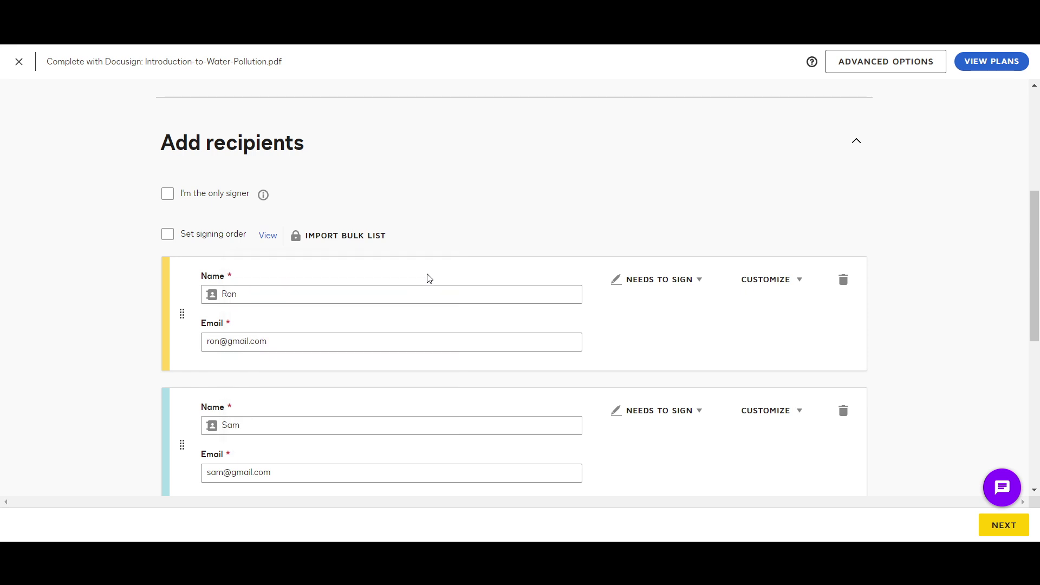
scroll(429, 278, down, 7)
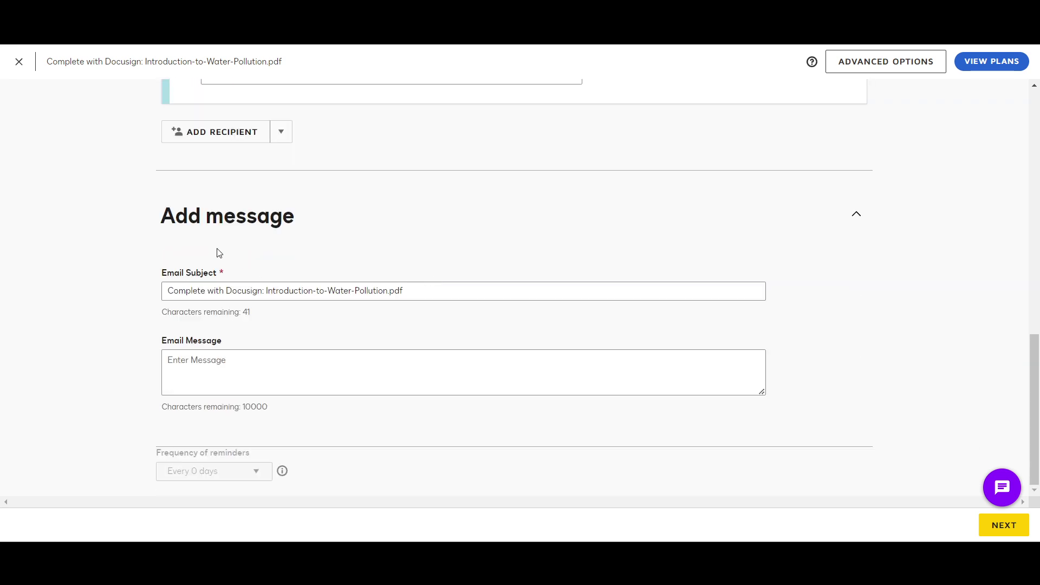
Write the email message 'Pls Sign& send back' and turn on Set signing order
click(201, 292)
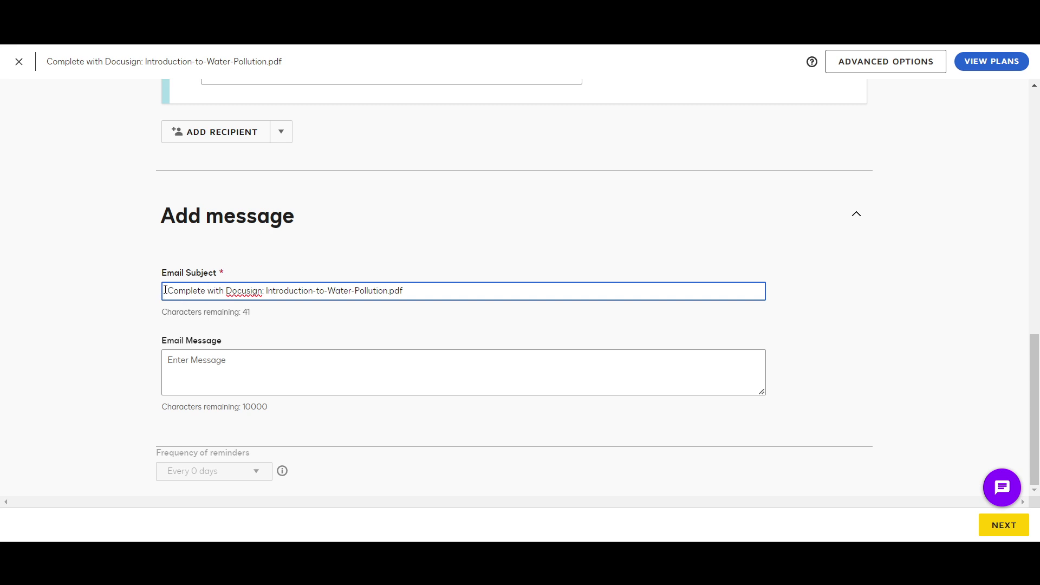
click(265, 367)
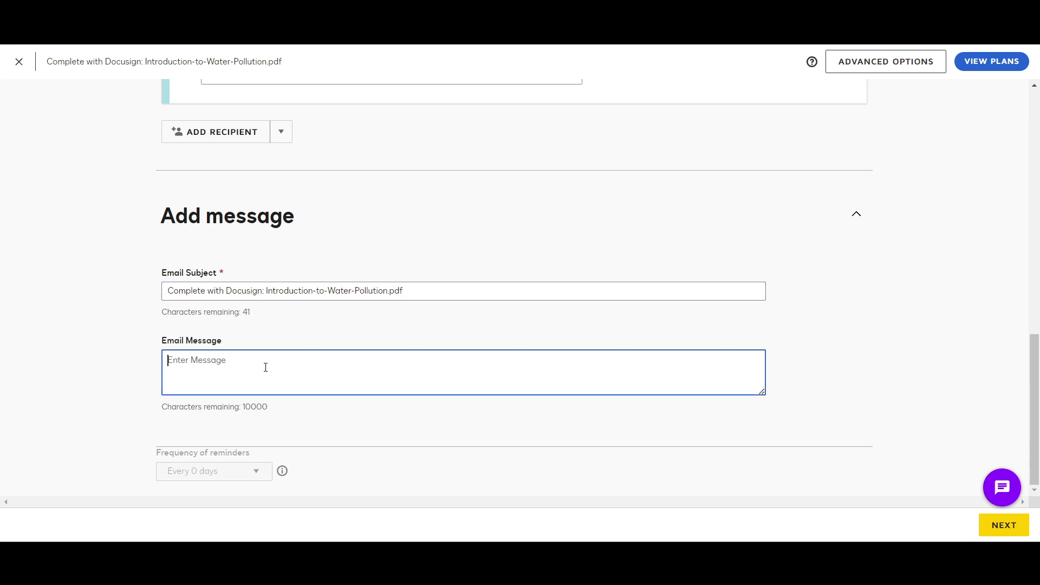
text(Pls Sing)
key(BackSpace)
text(gn& send back )
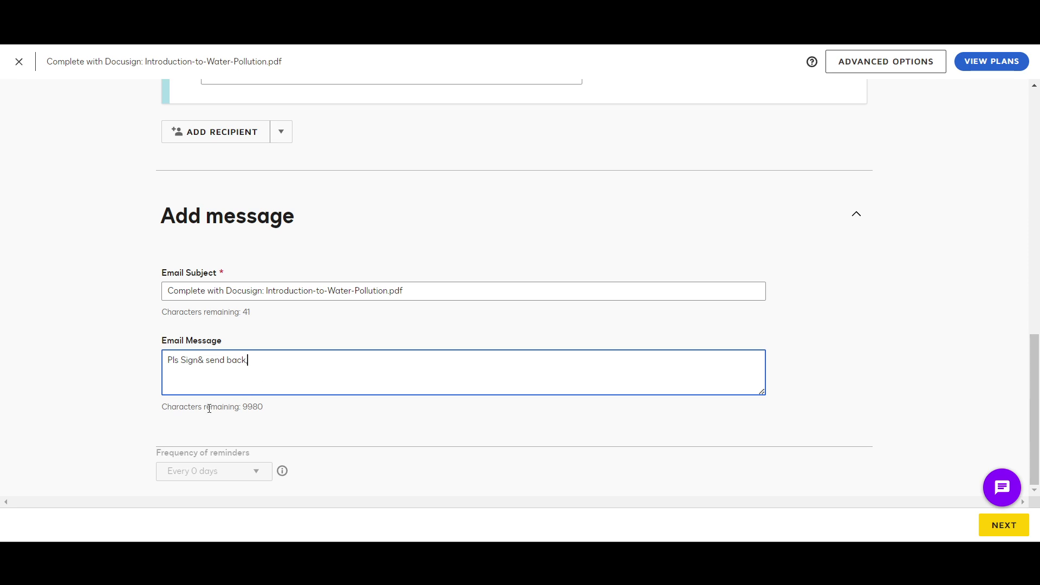
text(,)
scroll(209, 408, up, 6)
click(168, 194)
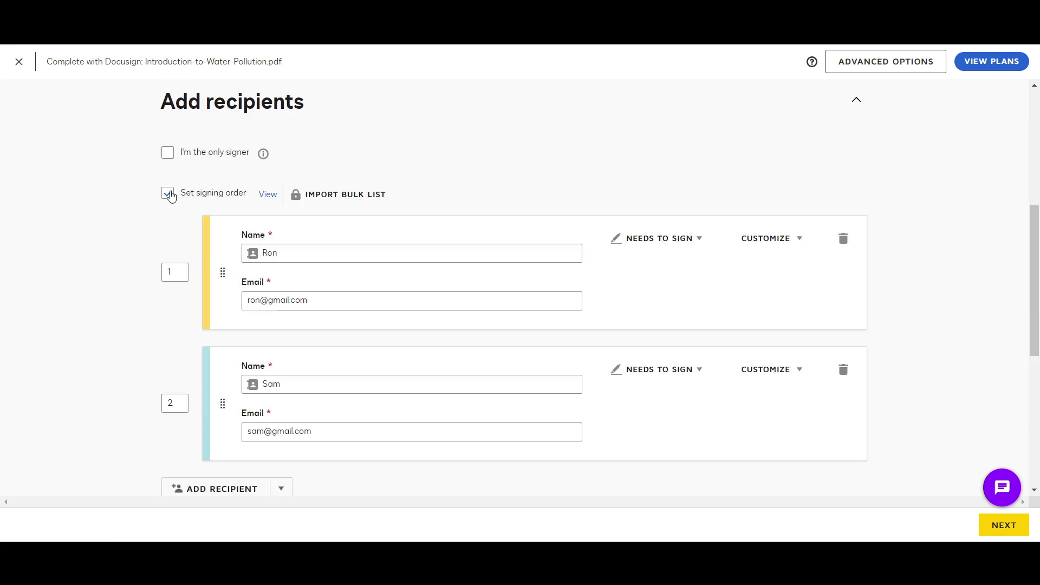
Keep signing order on, review the message, and continue to field placement
click(169, 195)
click(169, 195)
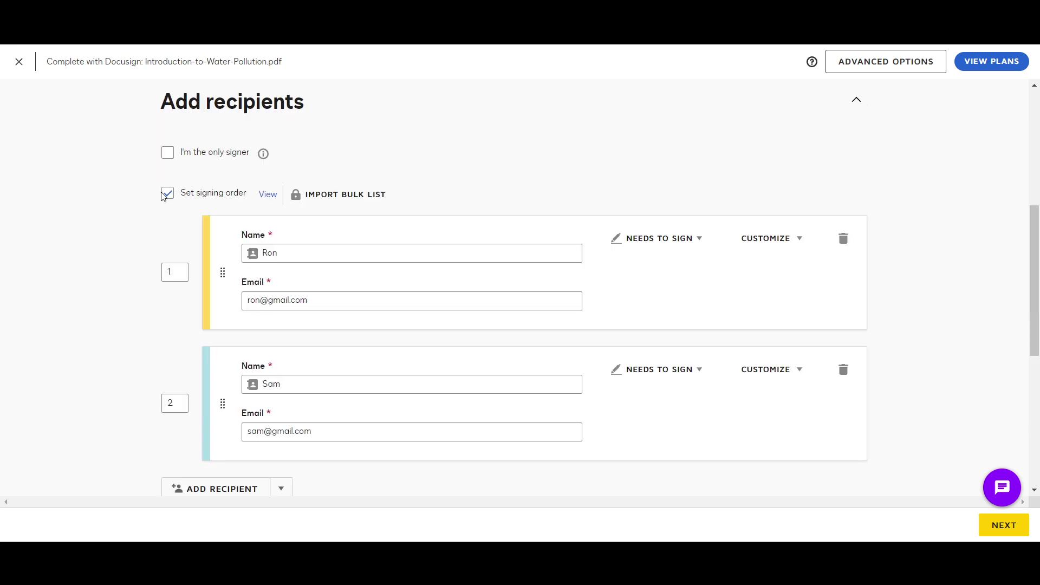
scroll(133, 279, up, 1)
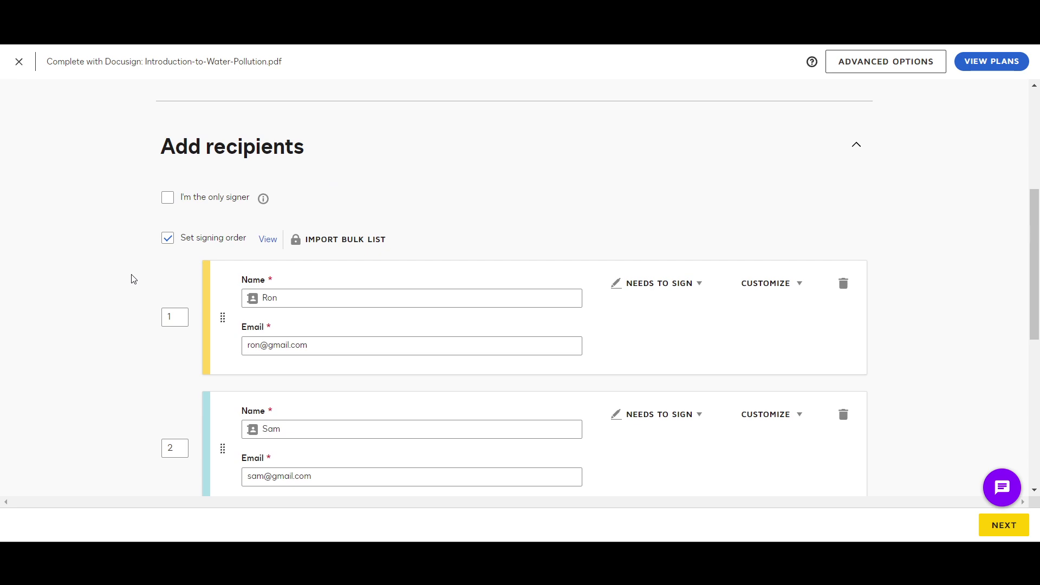
scroll(133, 279, down, 2)
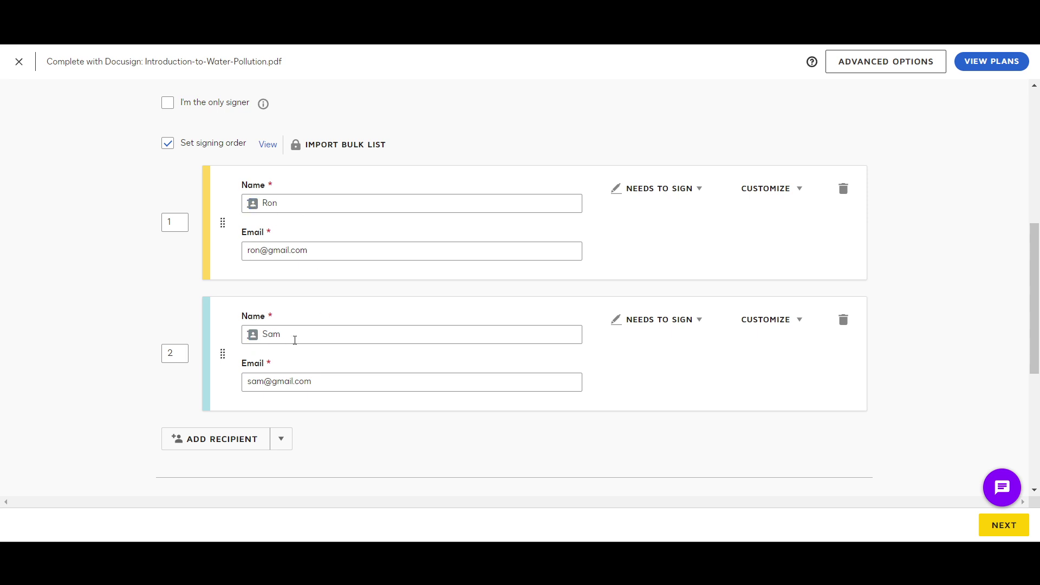
scroll(309, 349, down, 2)
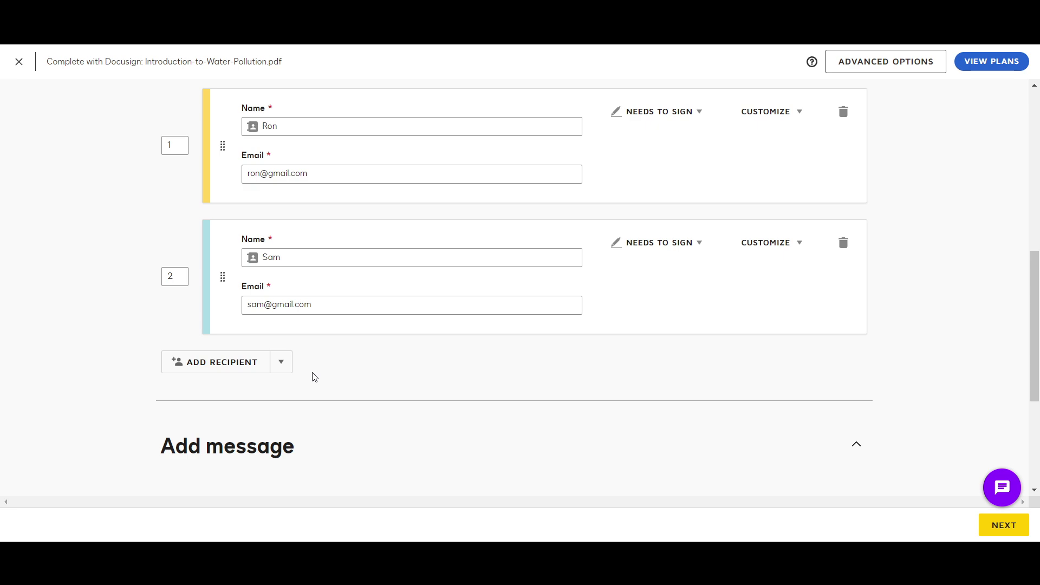
scroll(314, 375, down, 5)
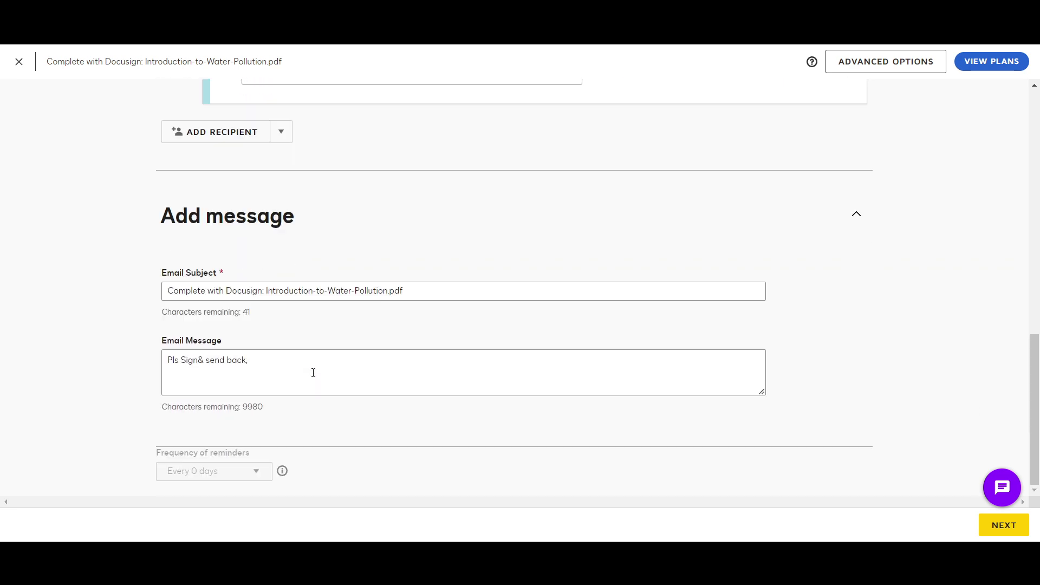
scroll(421, 252, up, 9)
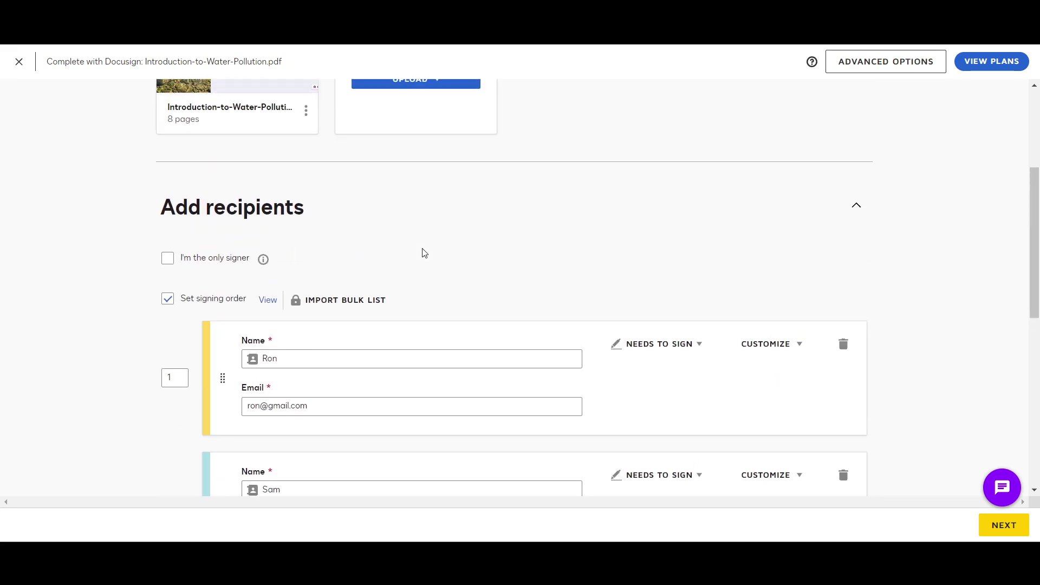
scroll(421, 252, down, 9)
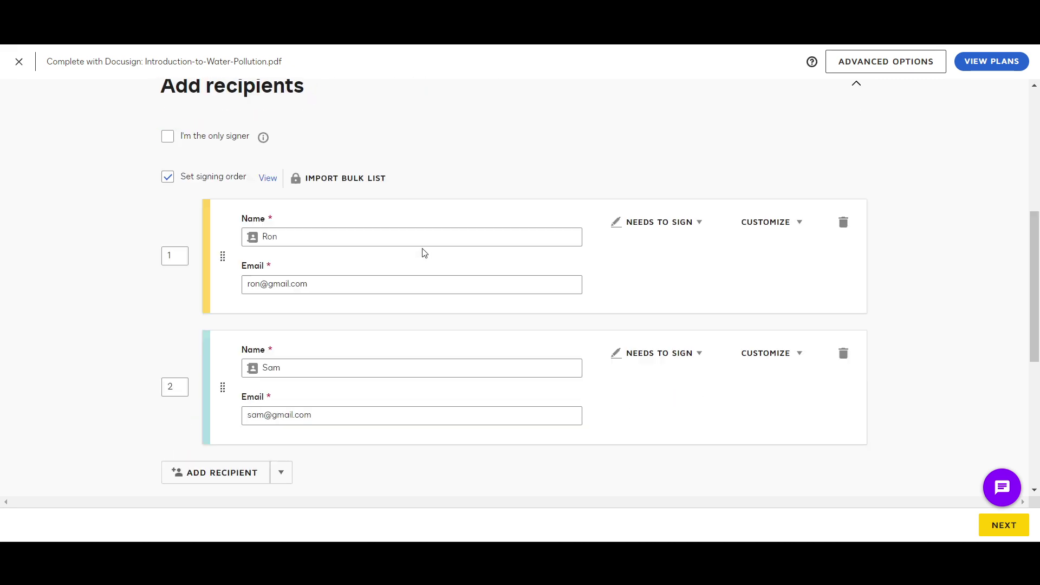
click(1004, 525)
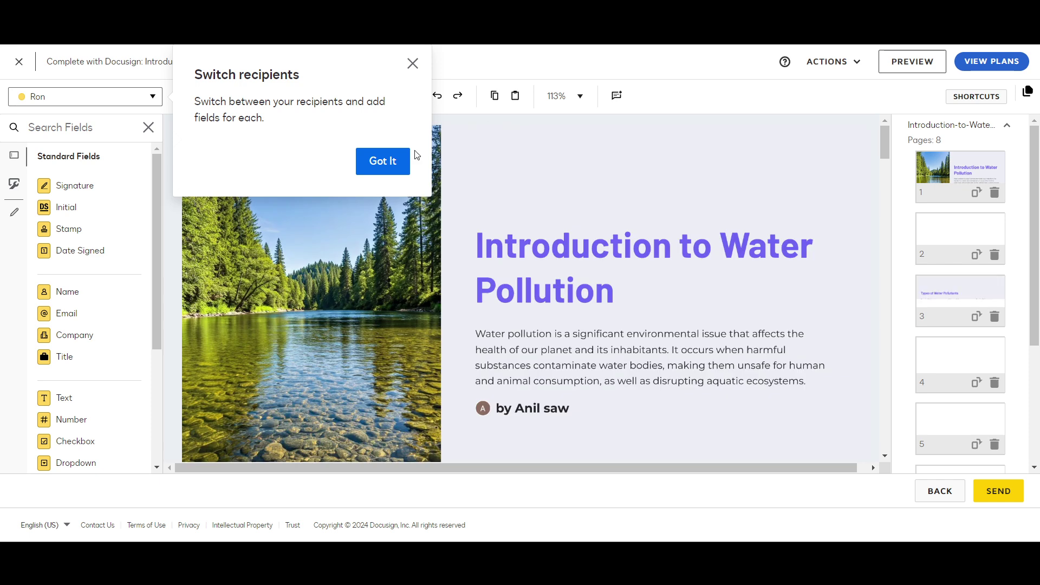
click(381, 161)
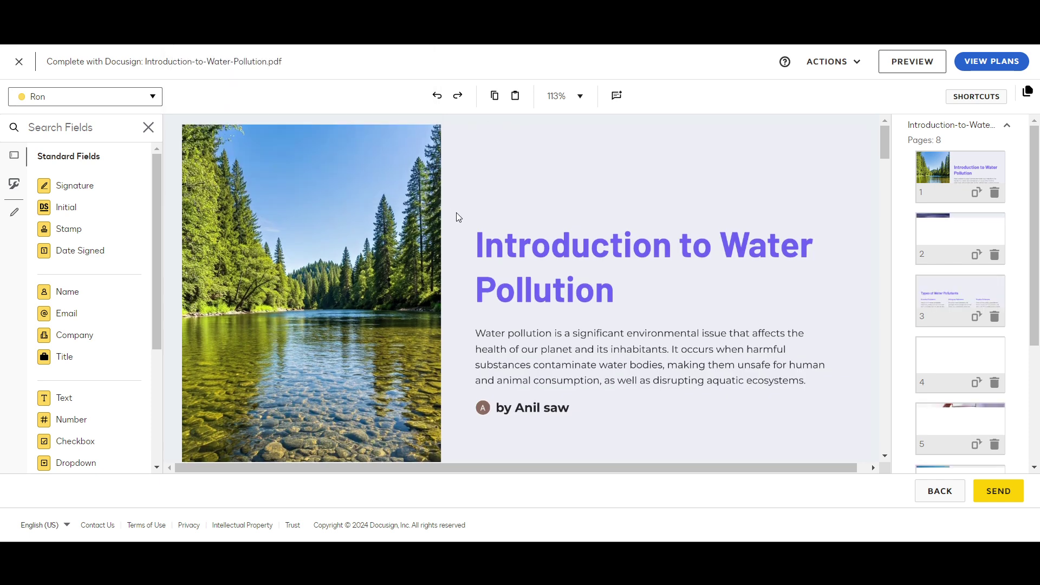
scroll(457, 213, down, 1)
scroll(93, 263, down, 4)
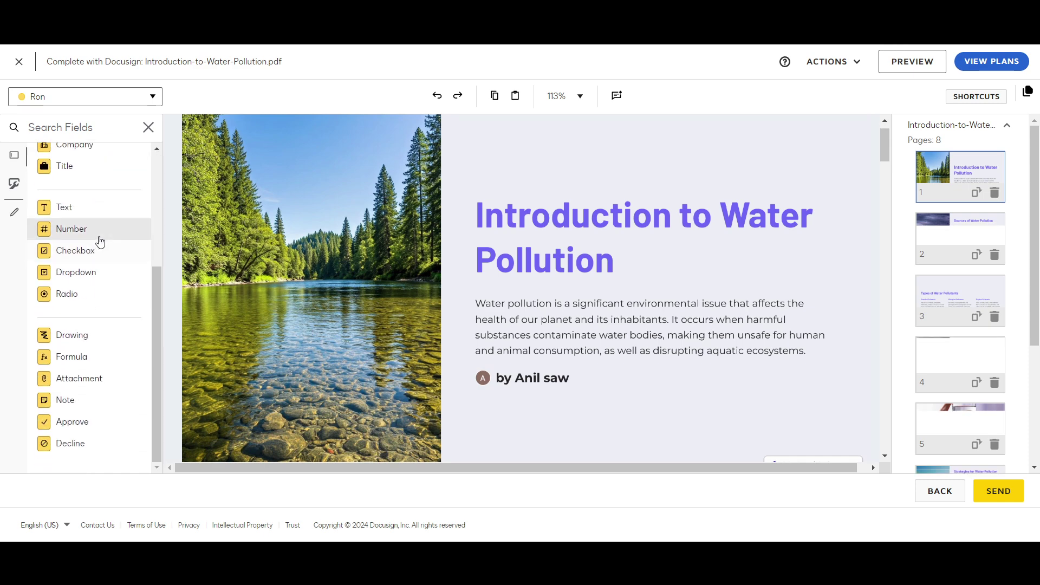
scroll(103, 352, up, 4)
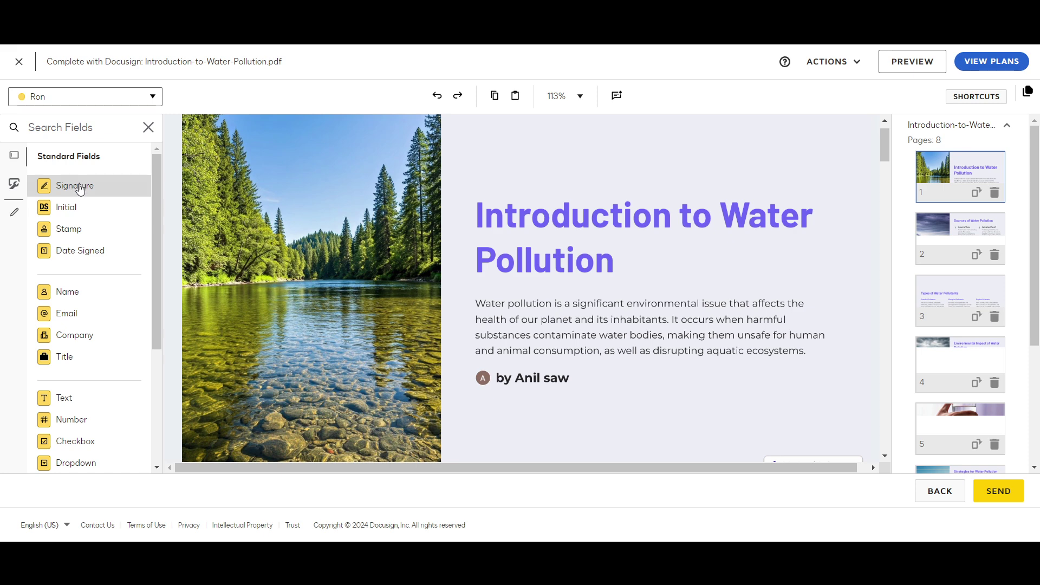
scroll(93, 227, down, 4)
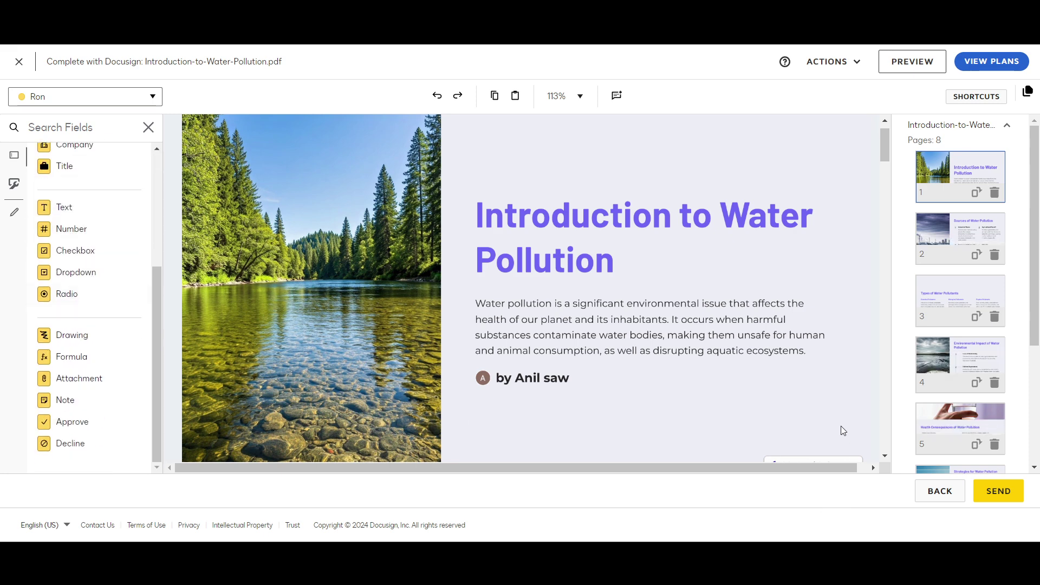
scroll(726, 361, down, 2)
scroll(706, 352, up, 1)
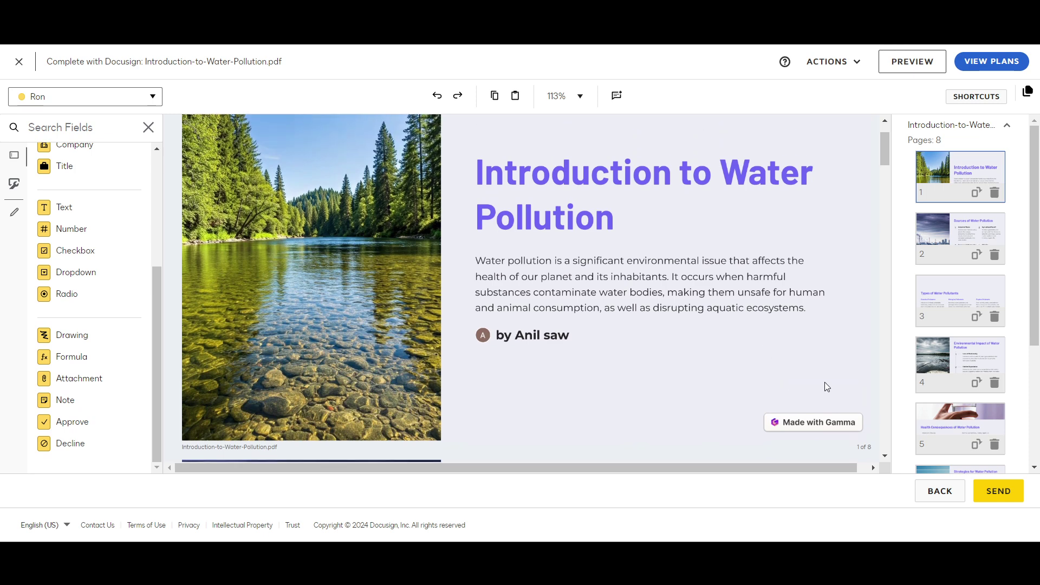
scroll(796, 378, up, 2)
scroll(81, 216, up, 4)
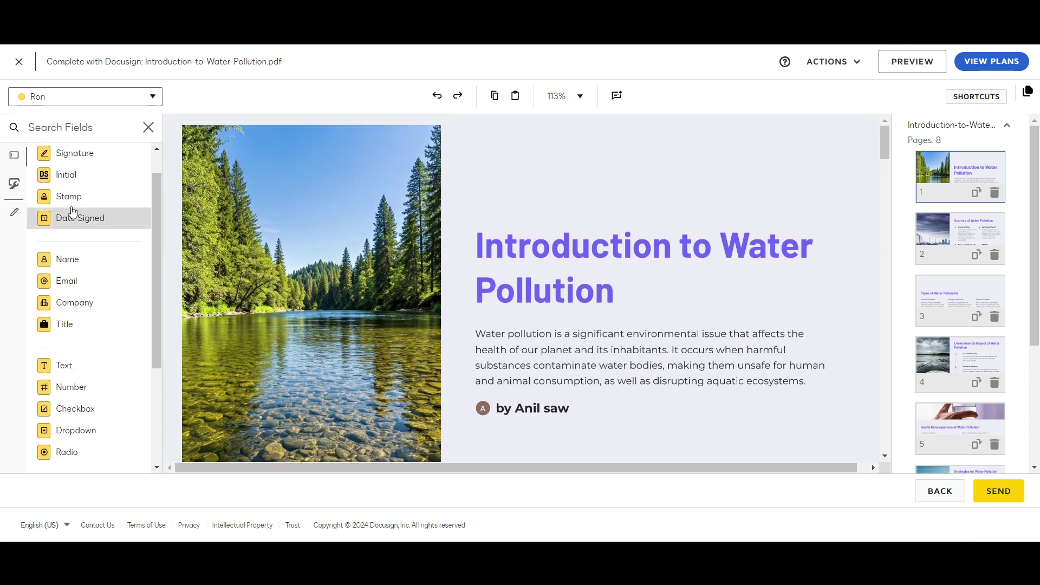
Place a Signature field for the first recipient on page 1, below the author line, and resize it
mouse_move(74, 193)
mouse_down()
mouse_move(720, 450)
mouse_move(812, 408)
mouse_move(781, 351)
mouse_move(465, 386)
mouse_up()
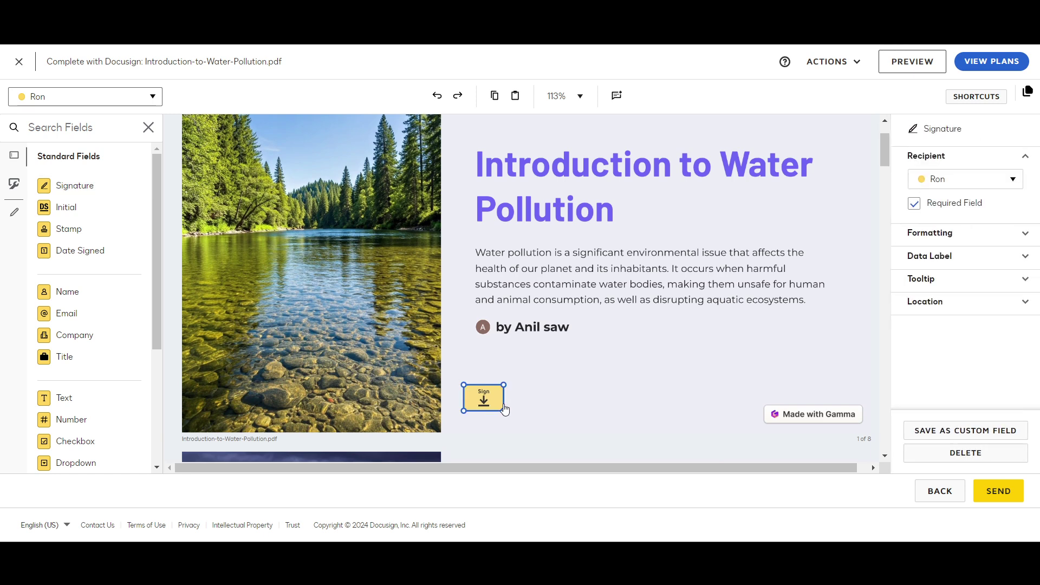
drag(510, 411, 588, 426)
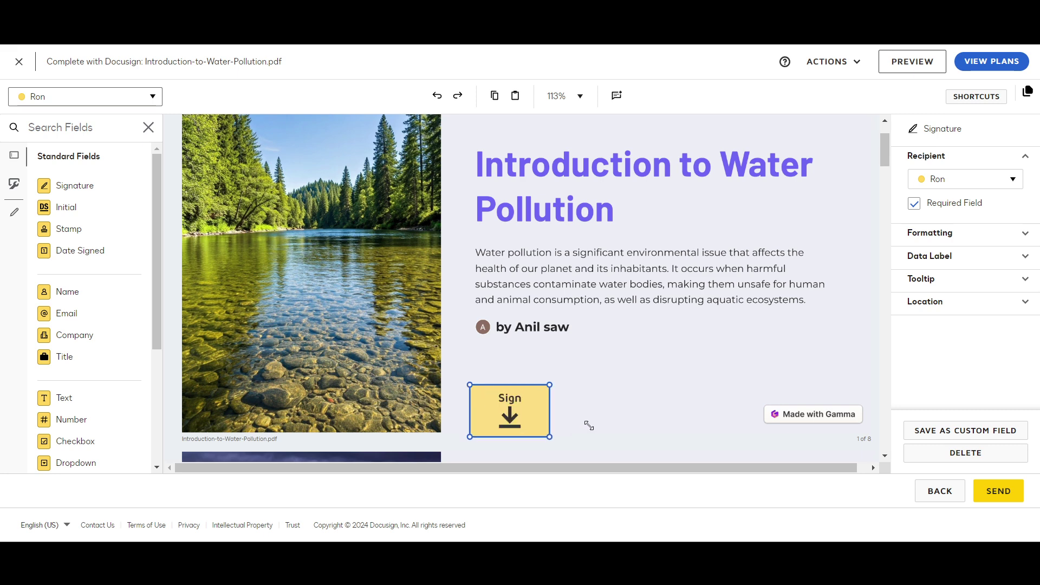
key(ctrl+z)
scroll(526, 406, down, 1)
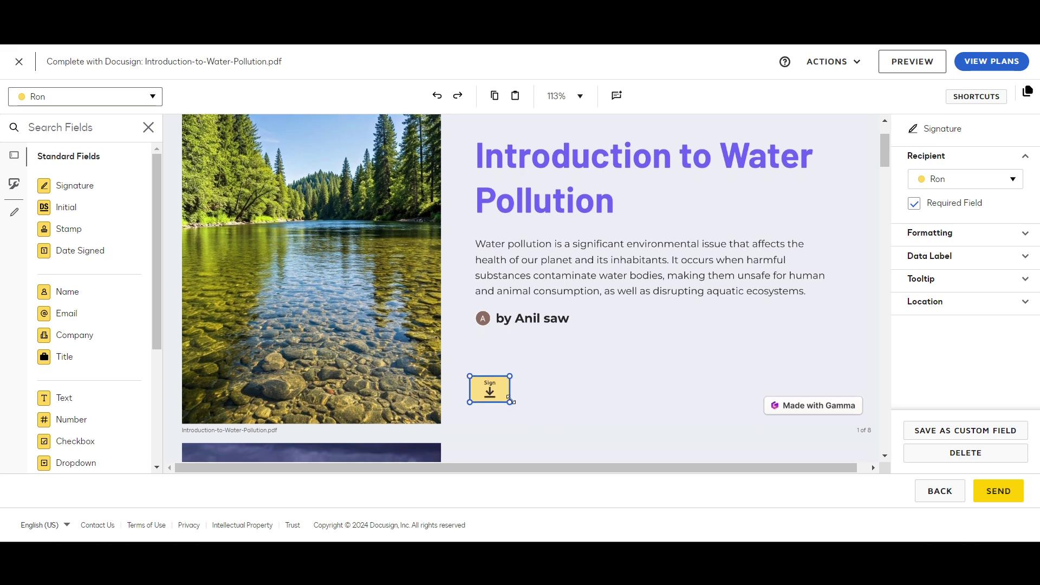
drag(510, 402, 538, 425)
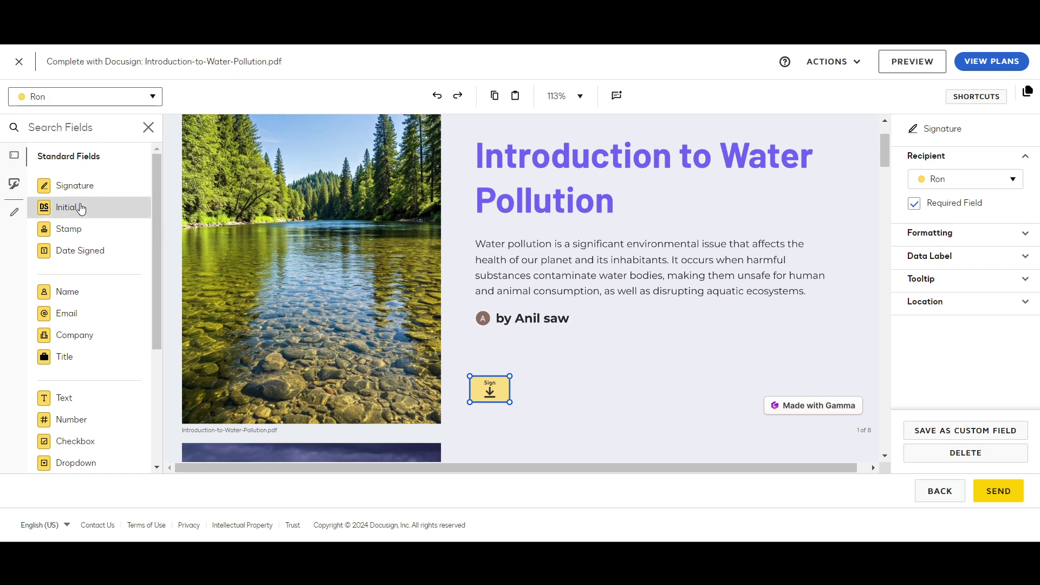
Add a Stamp field for the first recipient beside the signature field and stretch it larger
drag(76, 231, 587, 380)
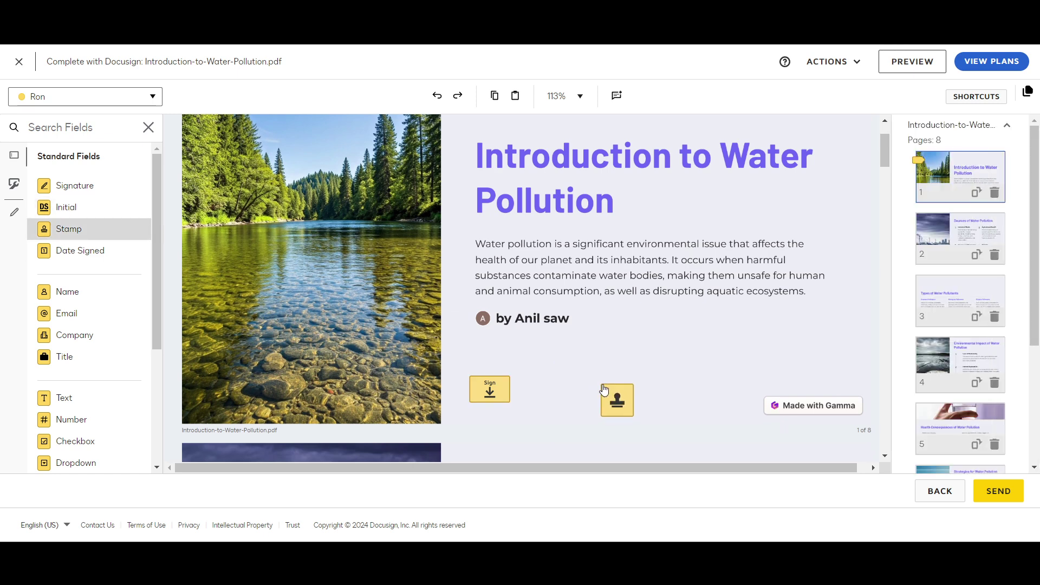
click(601, 398)
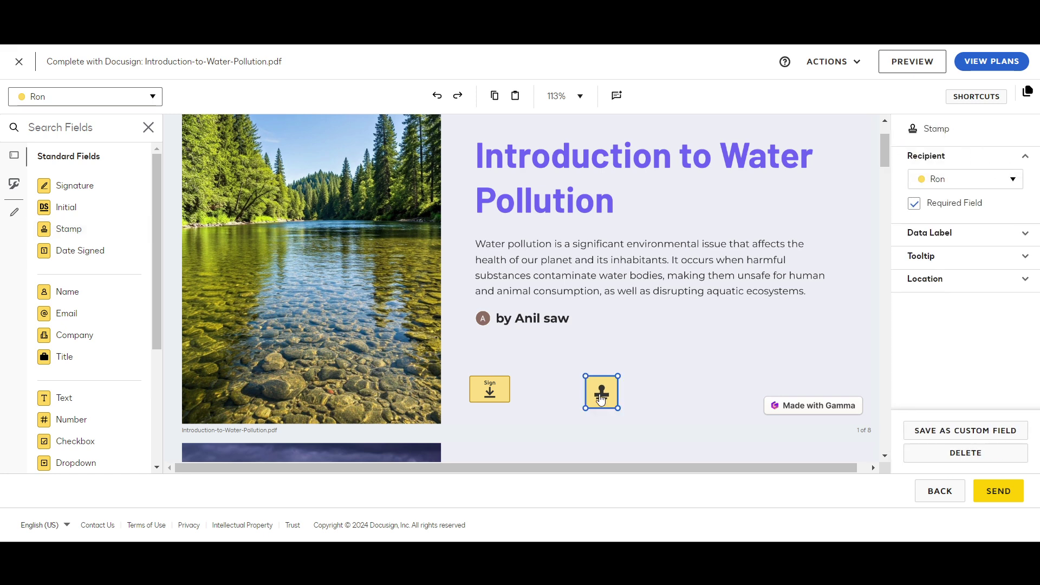
drag(620, 409, 659, 418)
click(988, 184)
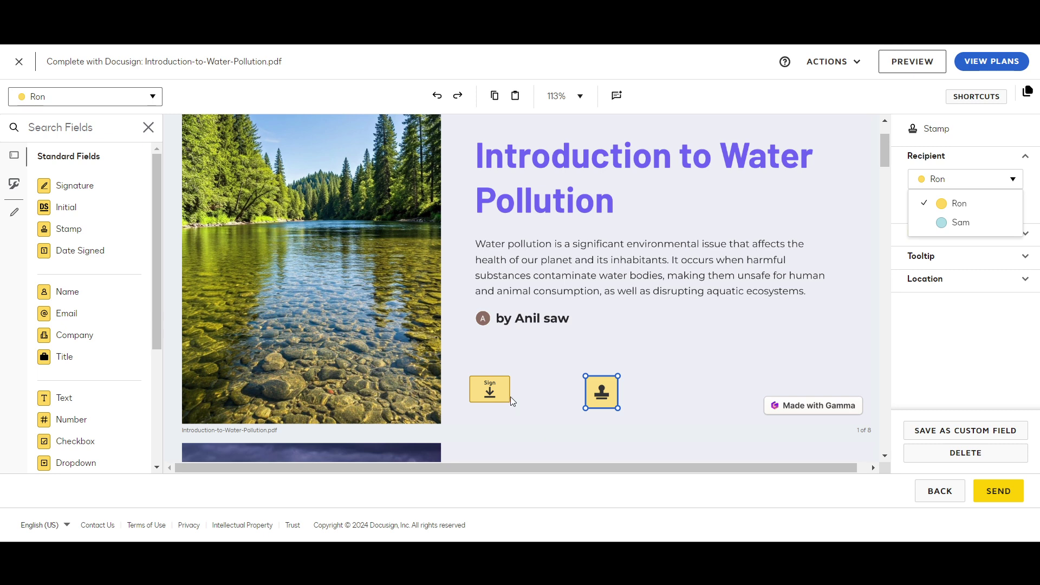
click(492, 399)
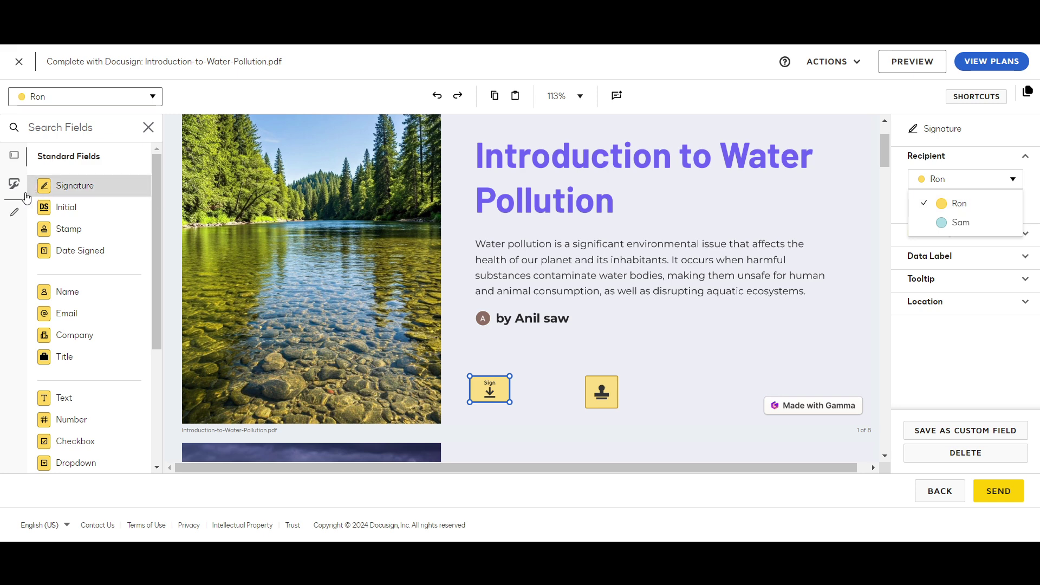
Place another Signature field on page 1 and assign it to the second recipient
mouse_move(59, 185)
mouse_down()
mouse_move(533, 394)
mouse_move(525, 388)
mouse_up()
click(525, 384)
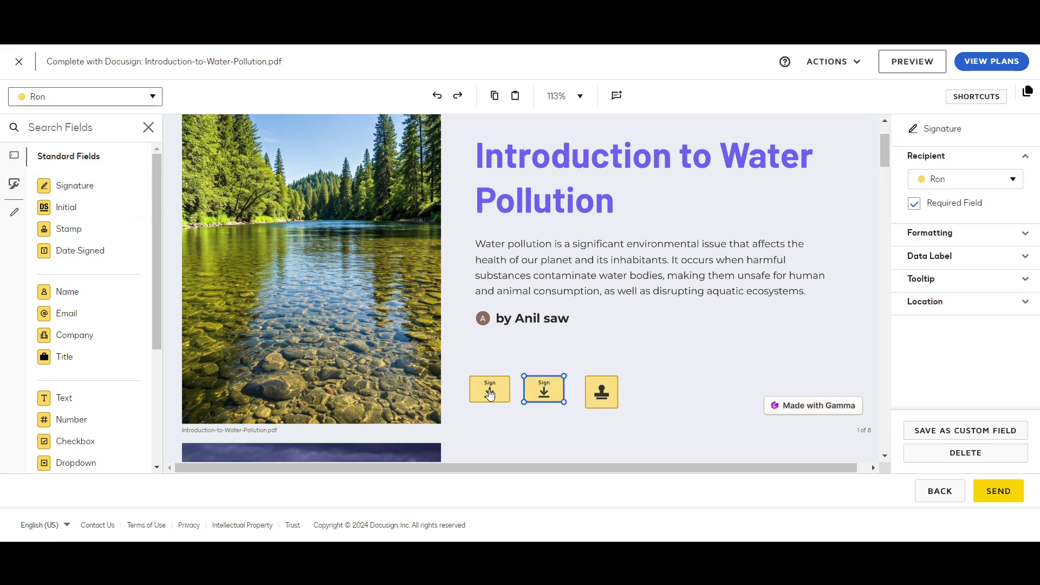
click(490, 394)
click(540, 392)
click(1004, 179)
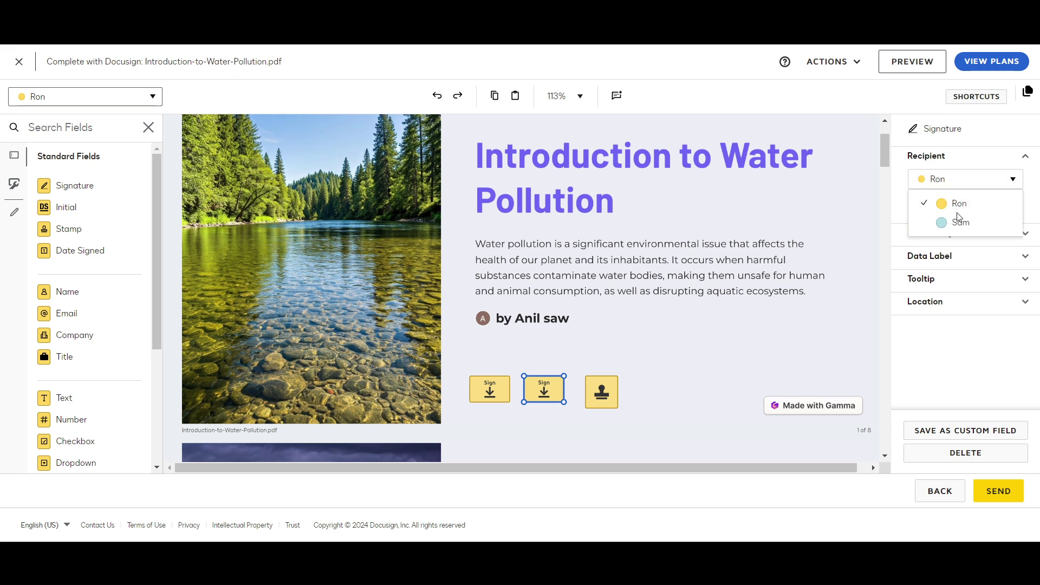
click(957, 220)
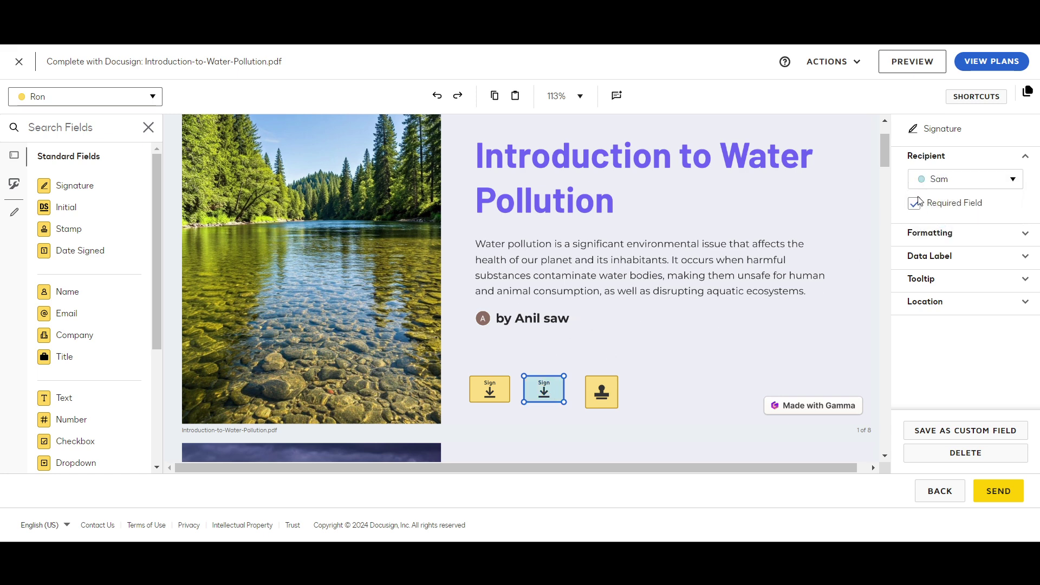
Expand the new signature field's Formatting and Data Label options
click(936, 238)
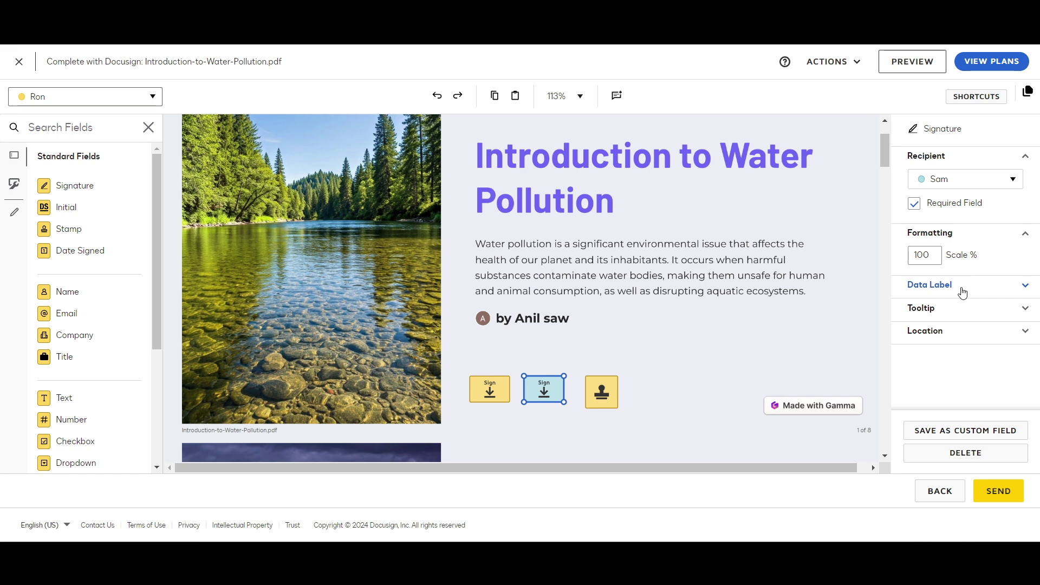
click(962, 293)
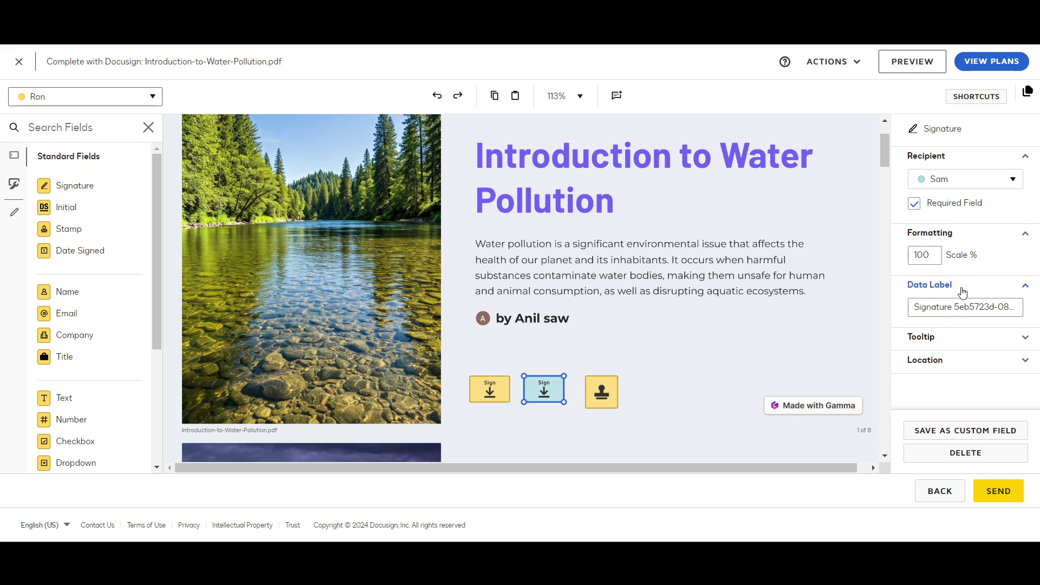
click(936, 308)
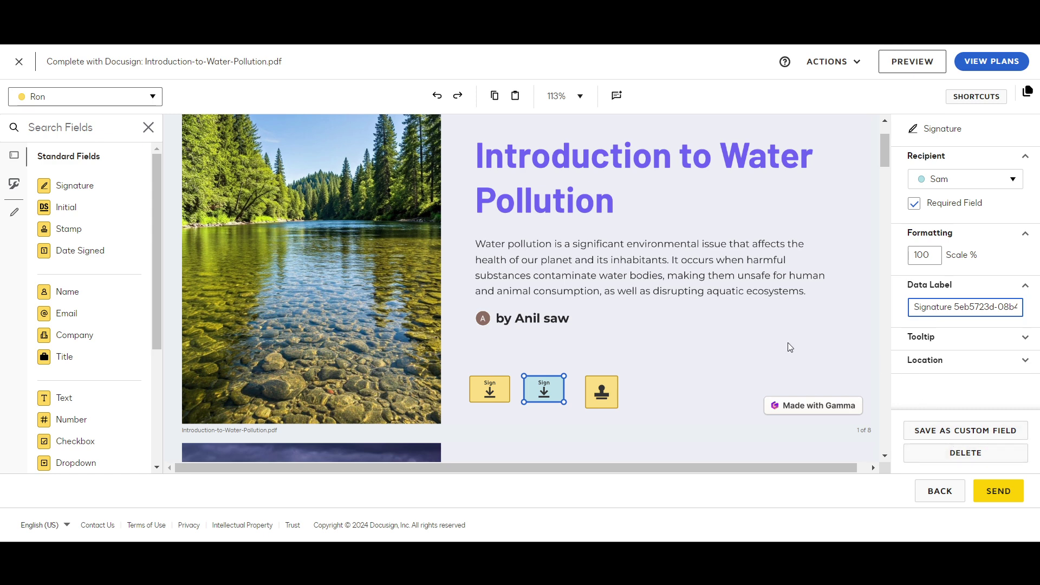
scroll(788, 343, down, 2)
scroll(533, 263, up, 3)
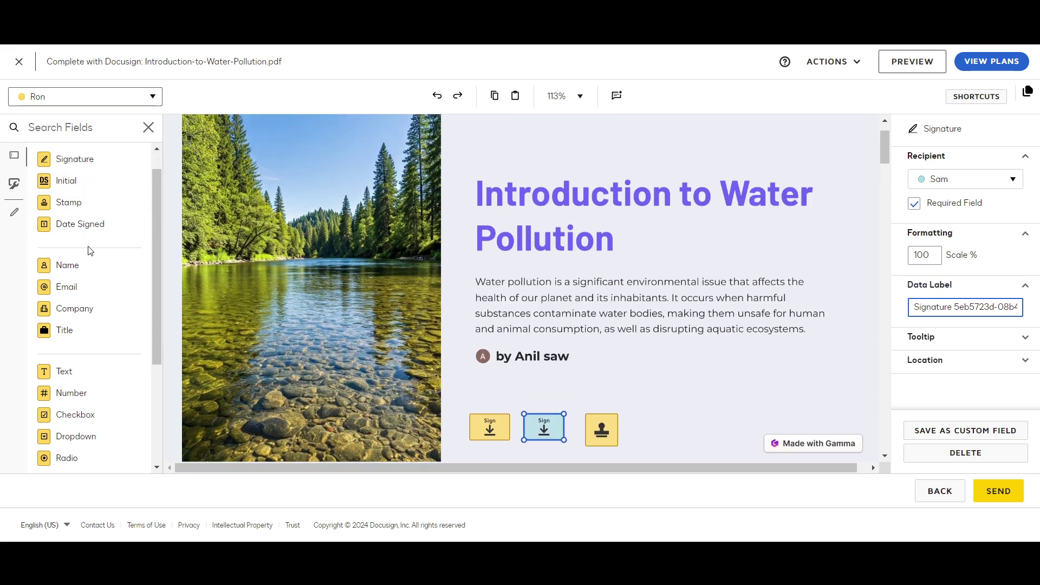
scroll(86, 238, down, 3)
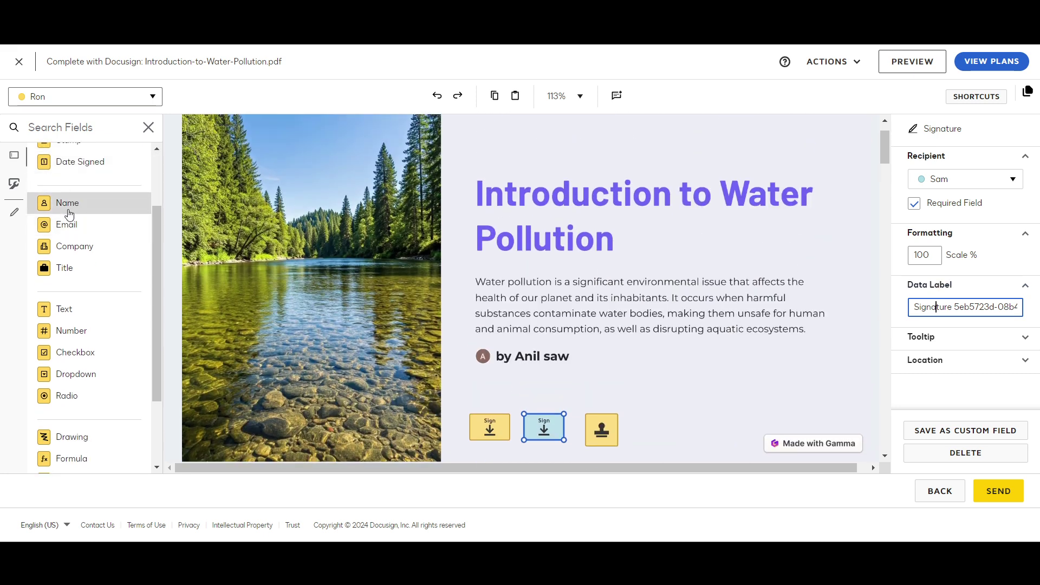
Put a Name field above the first recipient's signature, set to show First Name
mouse_move(77, 206)
mouse_down()
mouse_move(525, 425)
mouse_move(472, 402)
mouse_up()
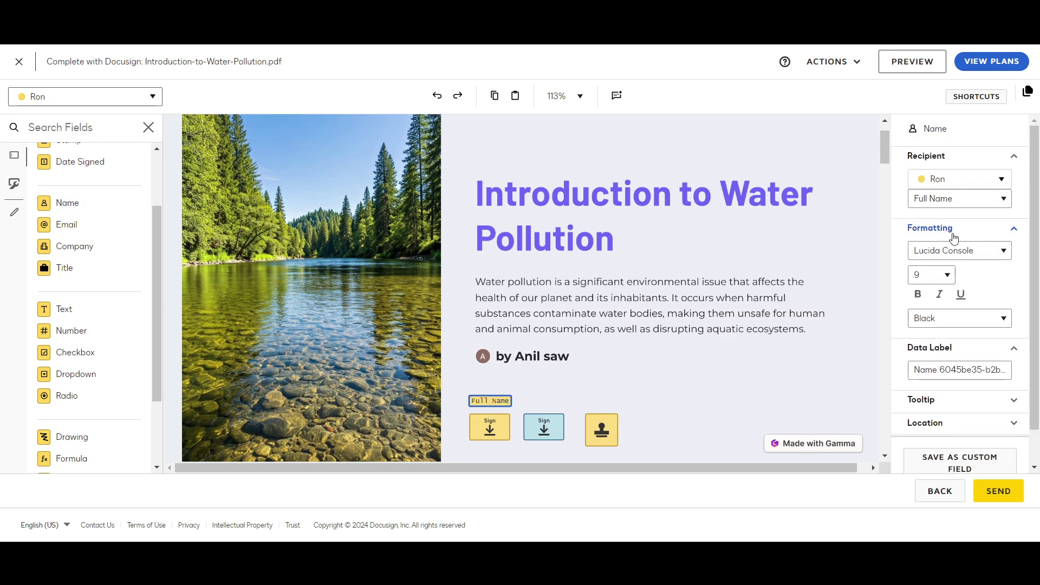
click(955, 199)
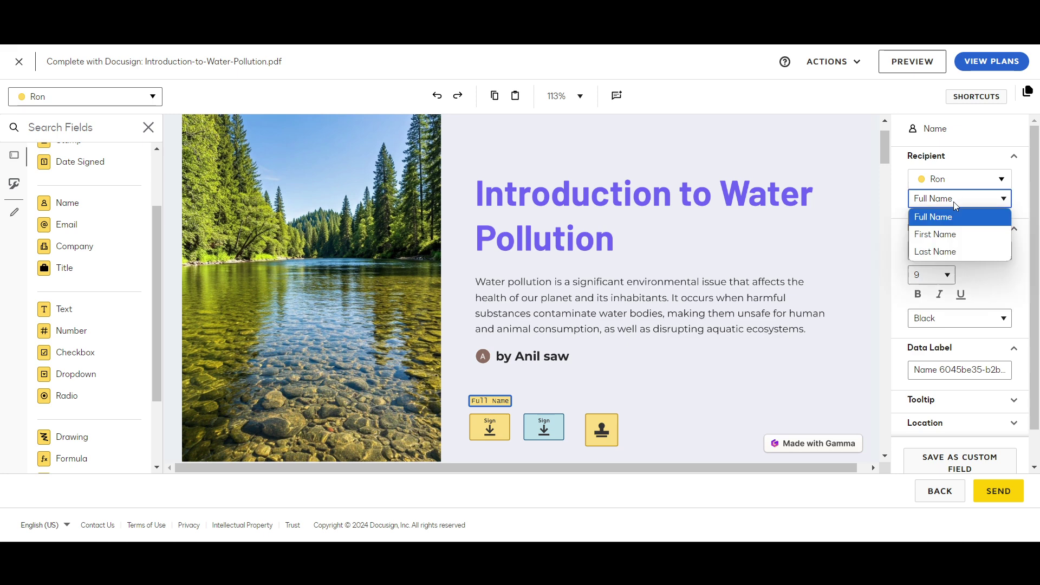
click(947, 233)
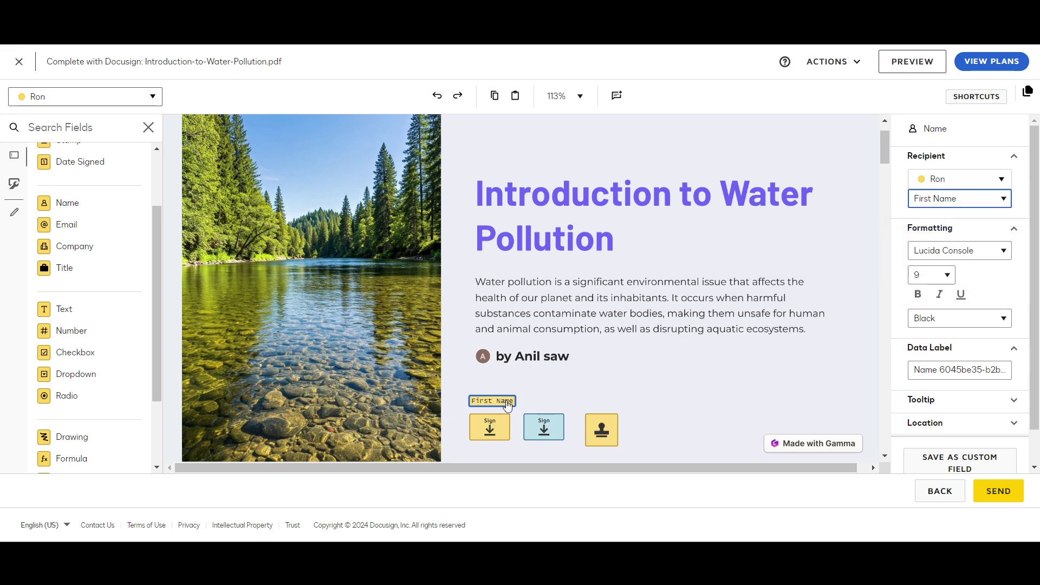
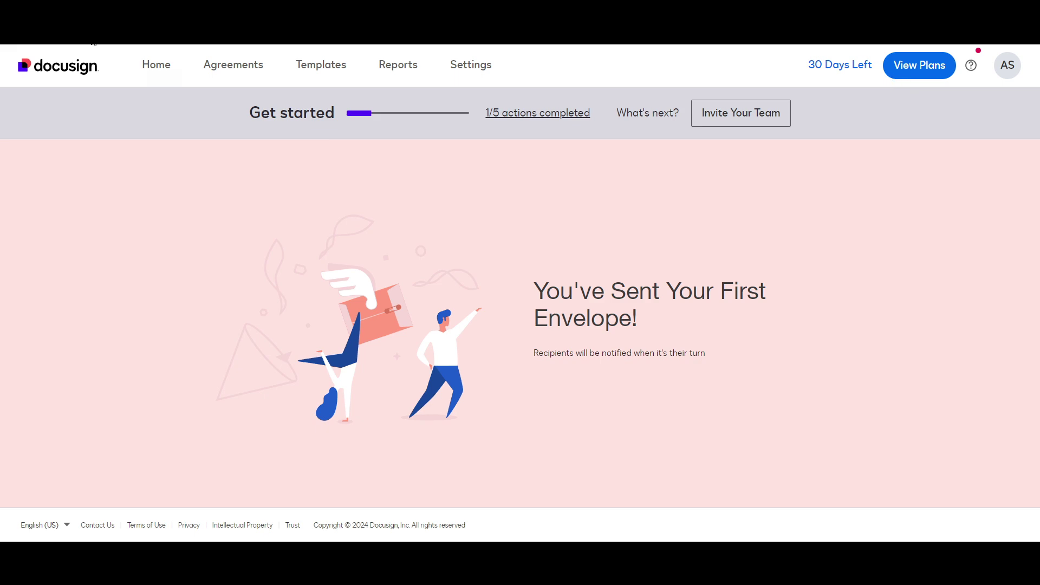
Go to Home and confirm Introduction-to-Water-Pollution.pdf shows as waiting for 2 others under Agreement Activity
click(157, 68)
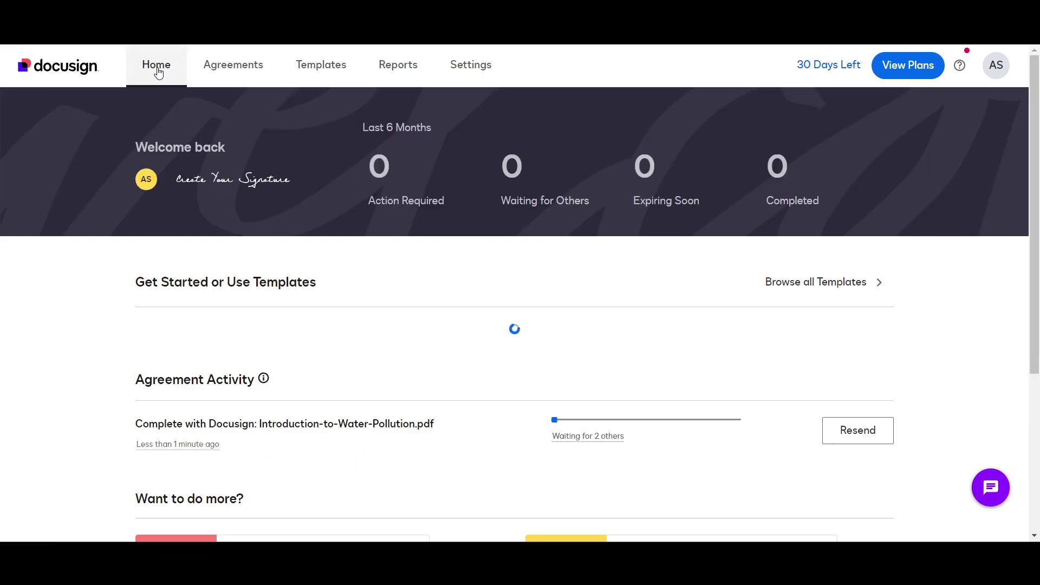
scroll(507, 443, down, 7)
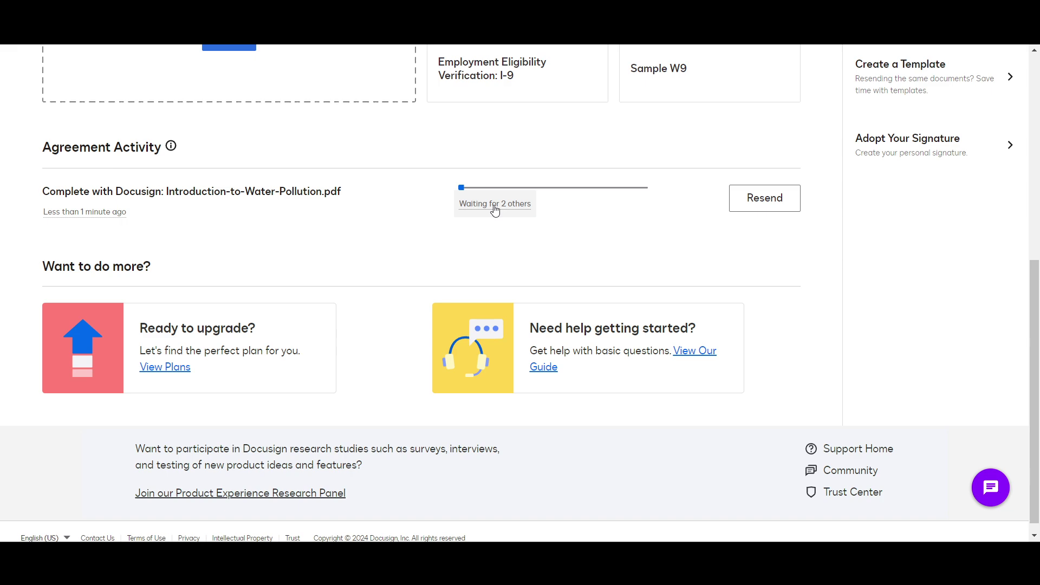
scroll(494, 208, up, 1)
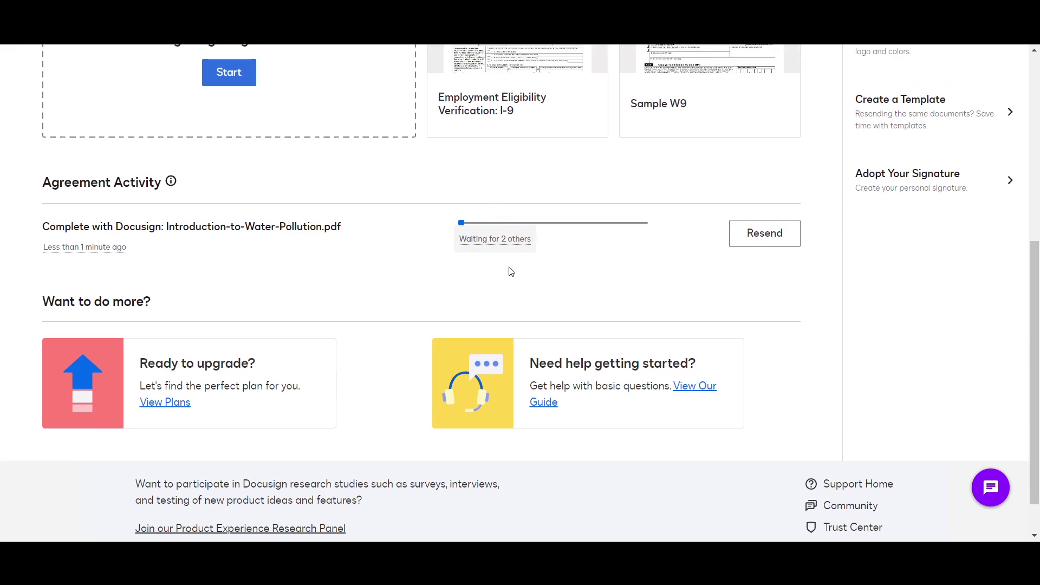
scroll(506, 295, up, 2)
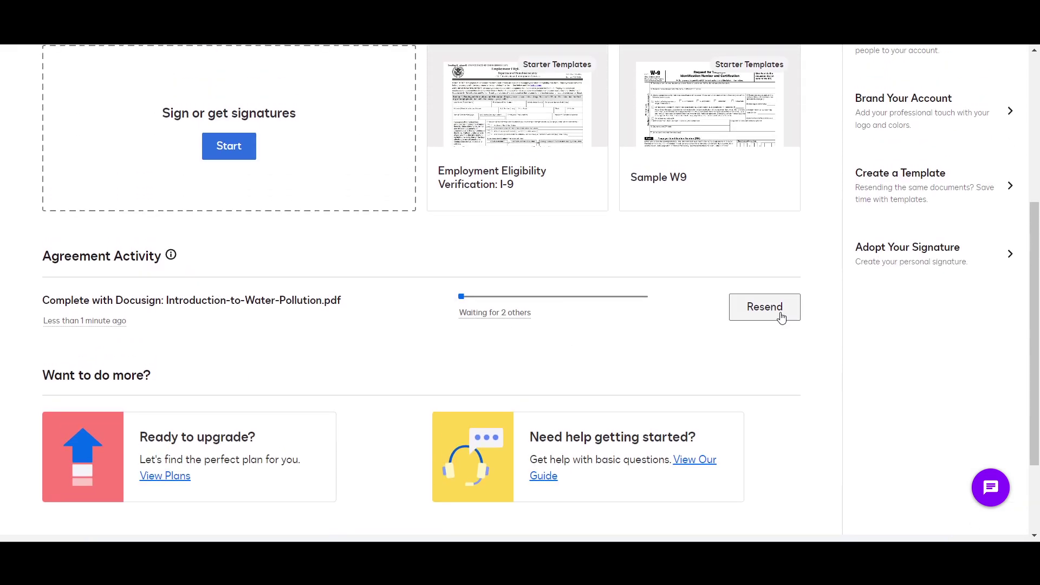
scroll(782, 317, up, 1)
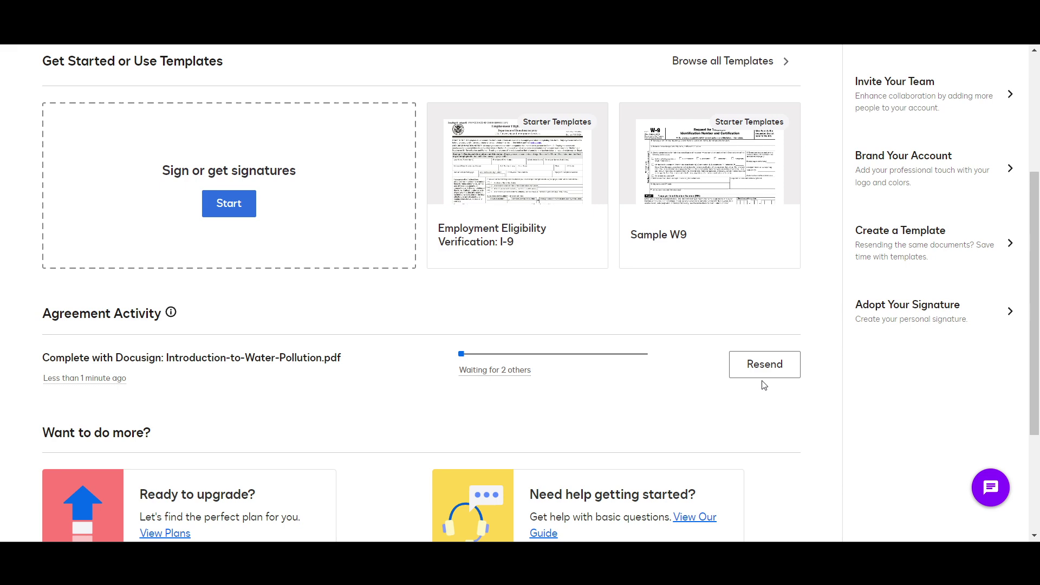
scroll(764, 387, up, 2)
scroll(653, 427, down, 1)
scroll(652, 428, up, 1)
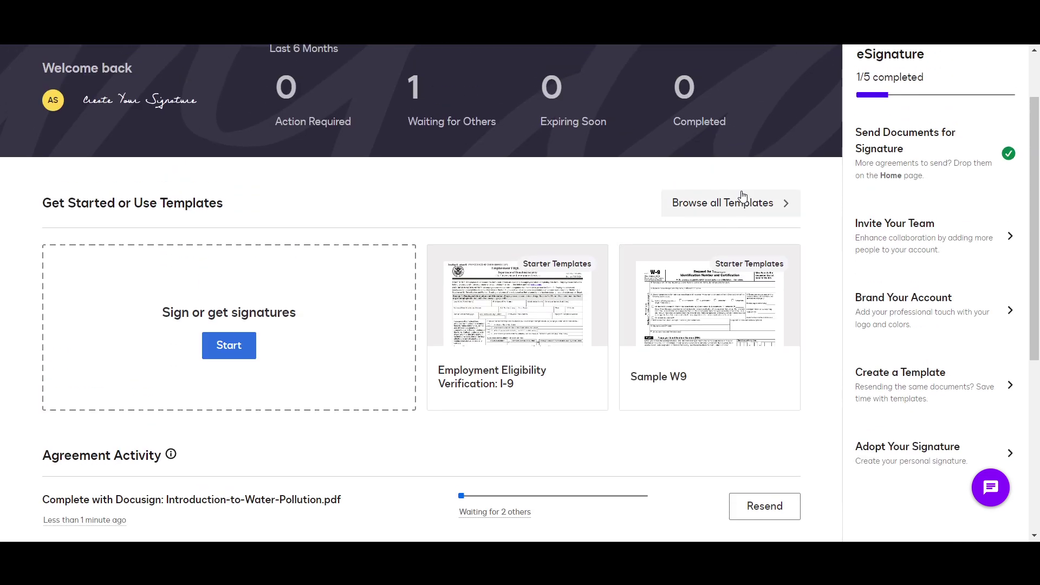
Browse all templates, peek at My Templates, then go back to Starter Templates
click(744, 211)
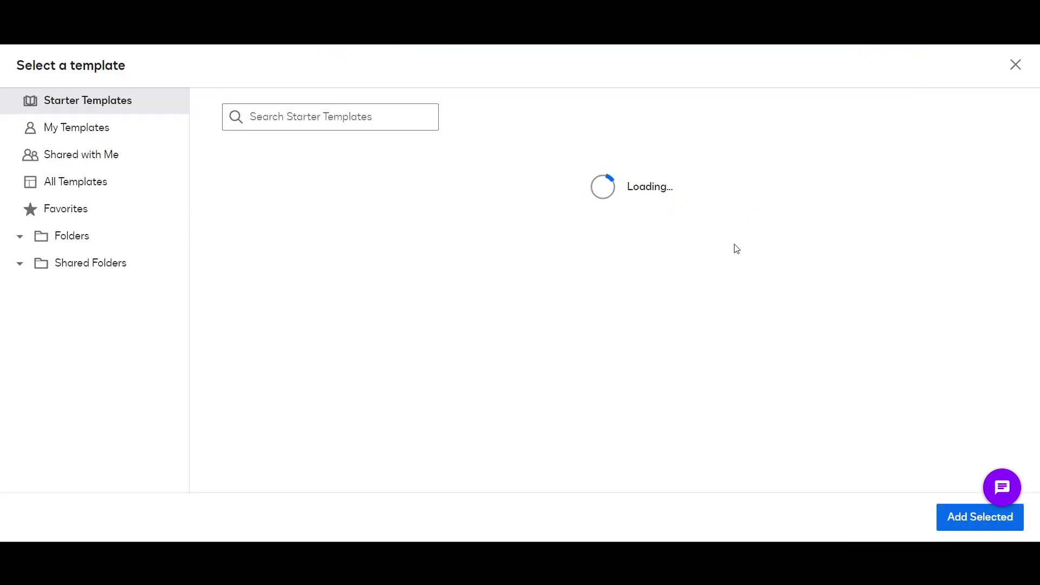
scroll(379, 288, down, 3)
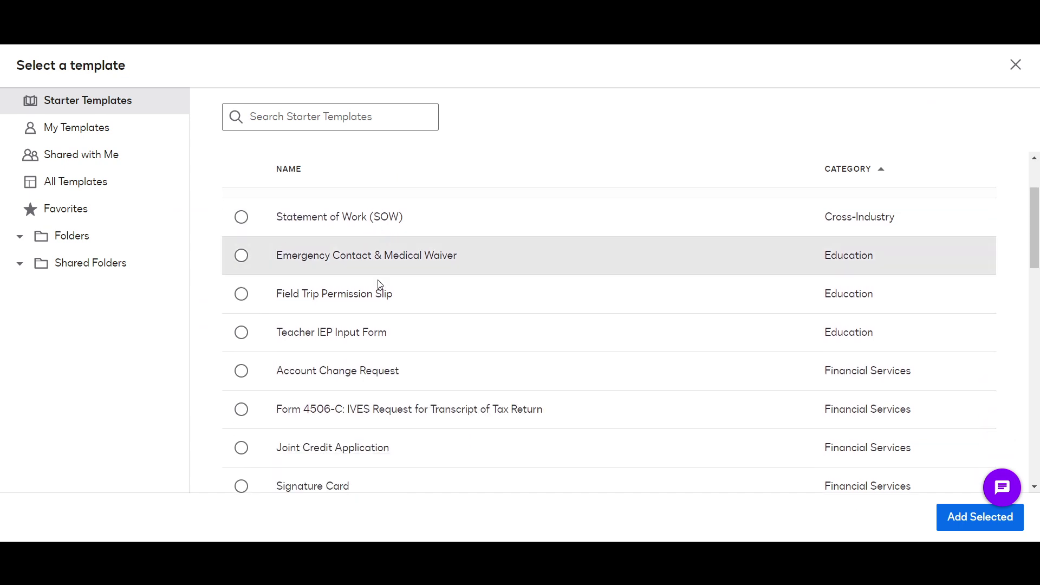
scroll(381, 311, down, 3)
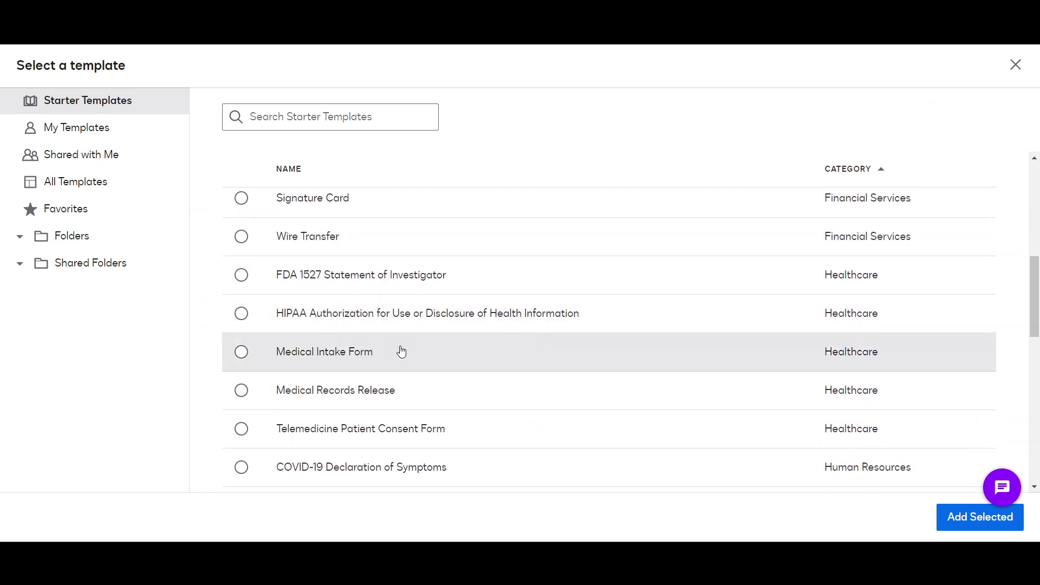
scroll(400, 352, up, 3)
scroll(400, 353, up, 3)
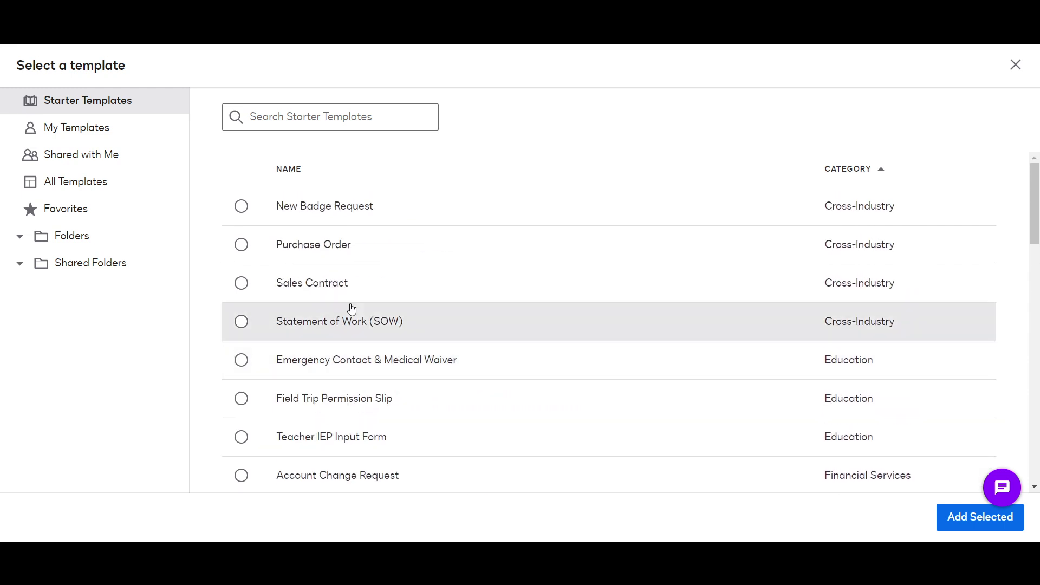
click(122, 139)
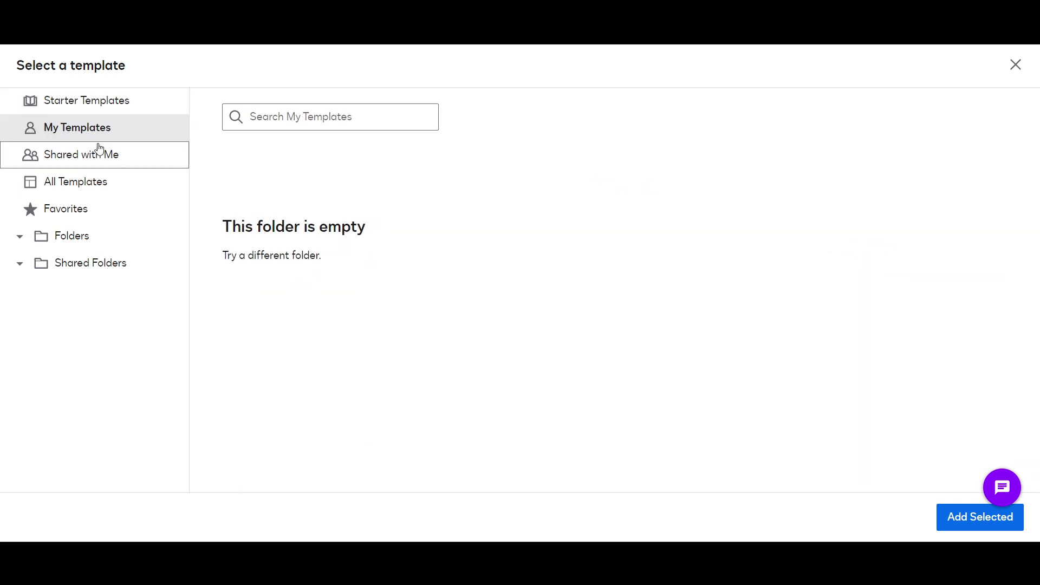
click(93, 100)
Select the Account Change Request starter template and add it to a new envelope
scroll(299, 319, down, 1)
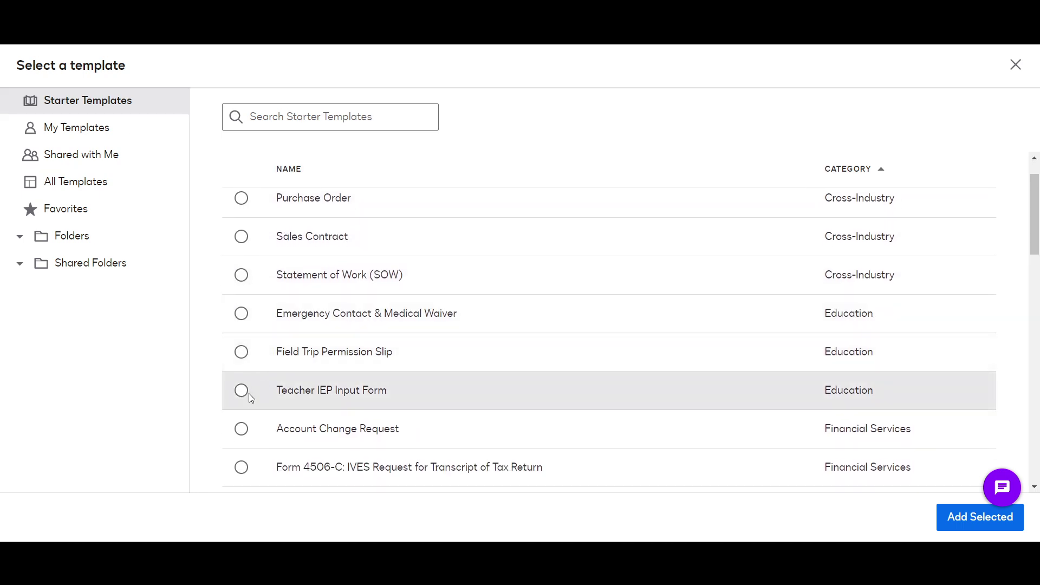
scroll(246, 401, down, 1)
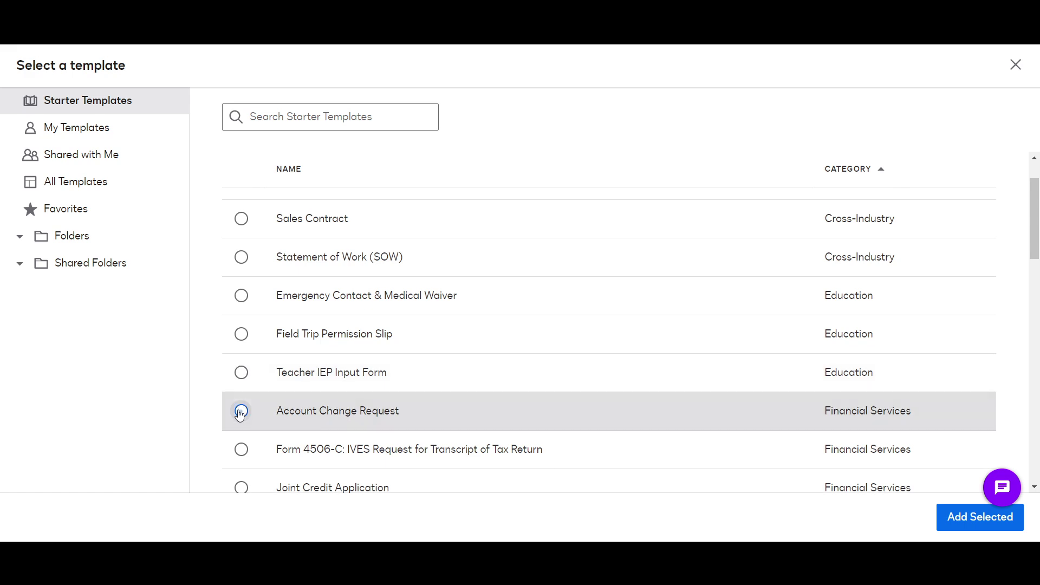
click(241, 411)
scroll(559, 453, down, 2)
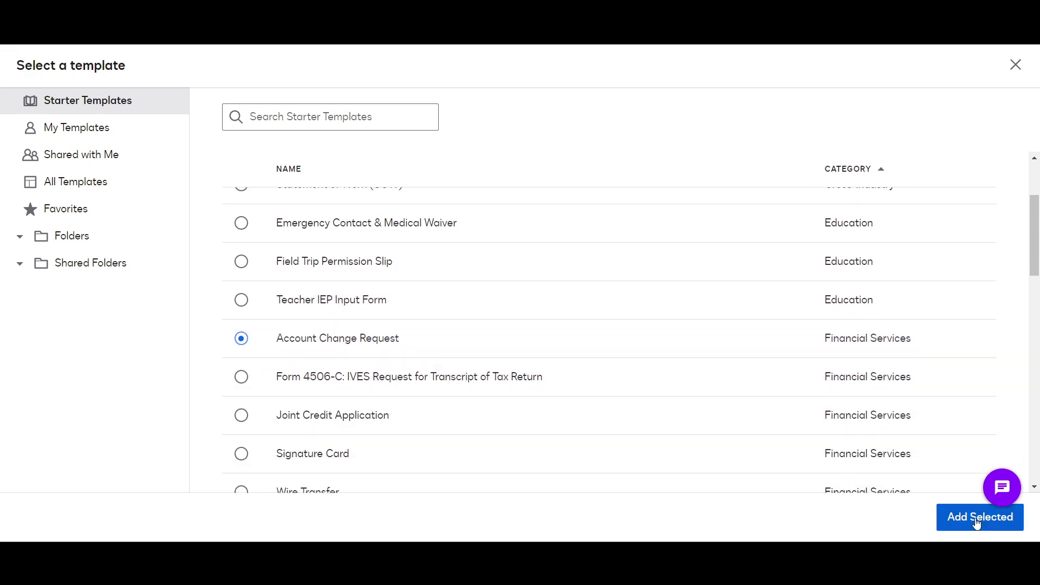
click(978, 518)
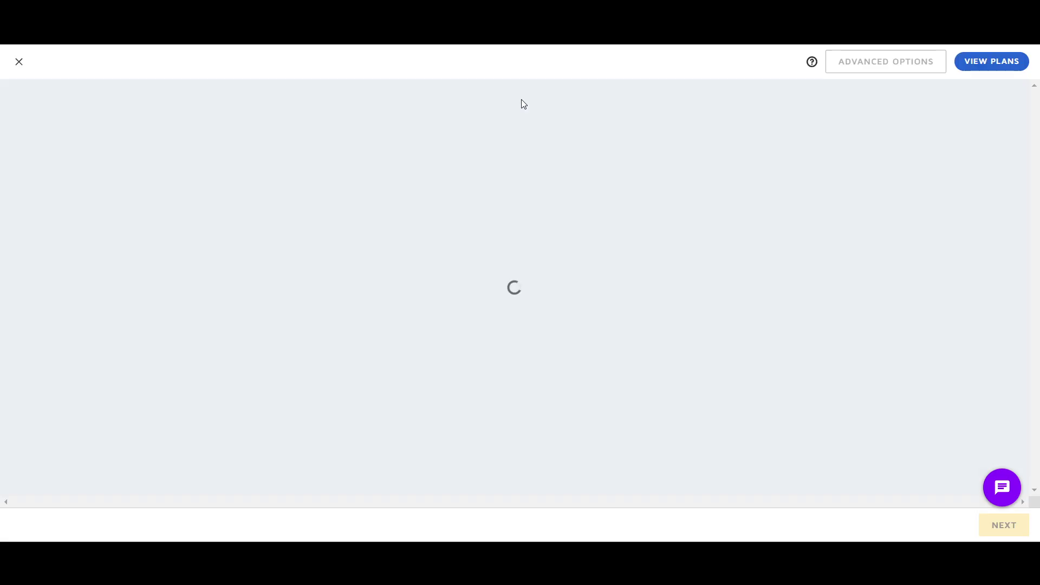
Review the Account Change Request envelope's three signer roles, then close the editor
scroll(456, 299, down, 8)
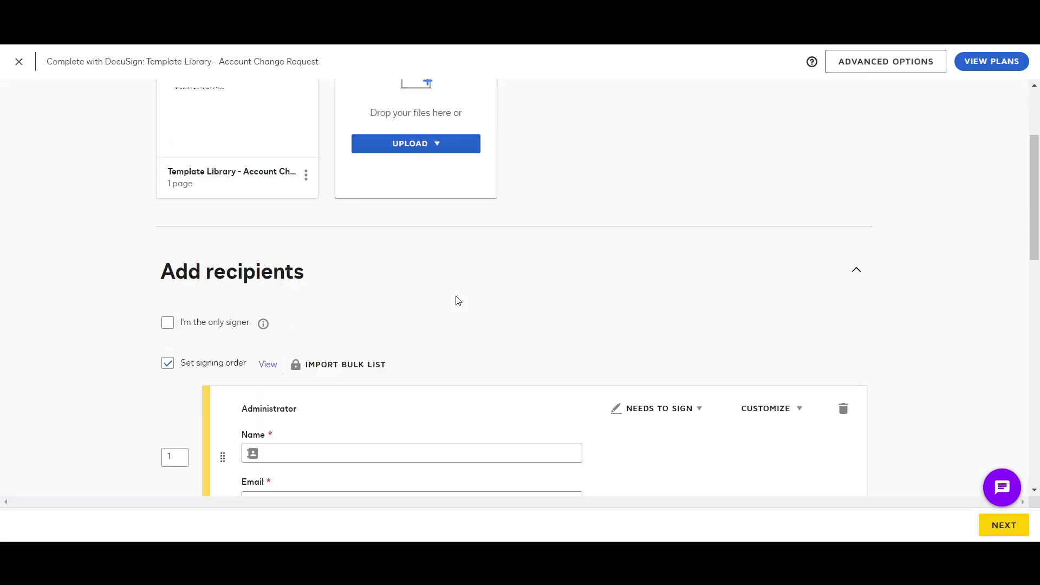
scroll(437, 309, up, 3)
scroll(415, 298, down, 9)
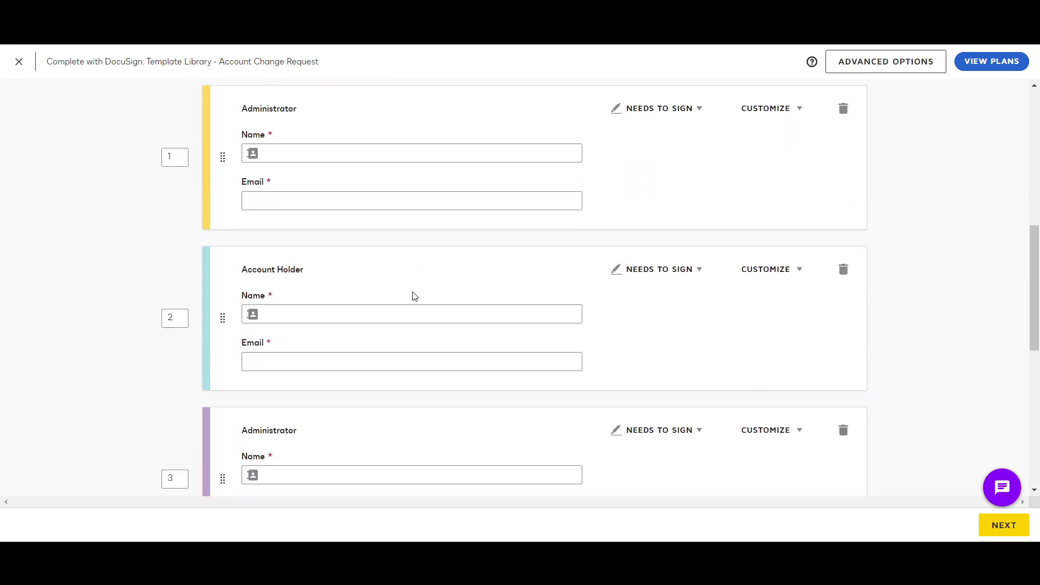
scroll(351, 293, up, 1)
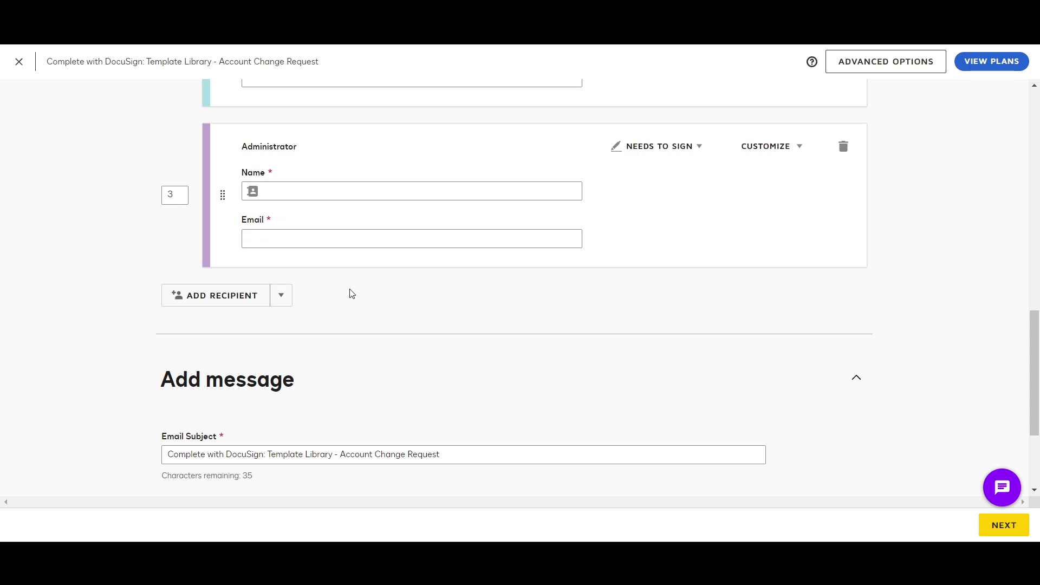
scroll(351, 293, up, 10)
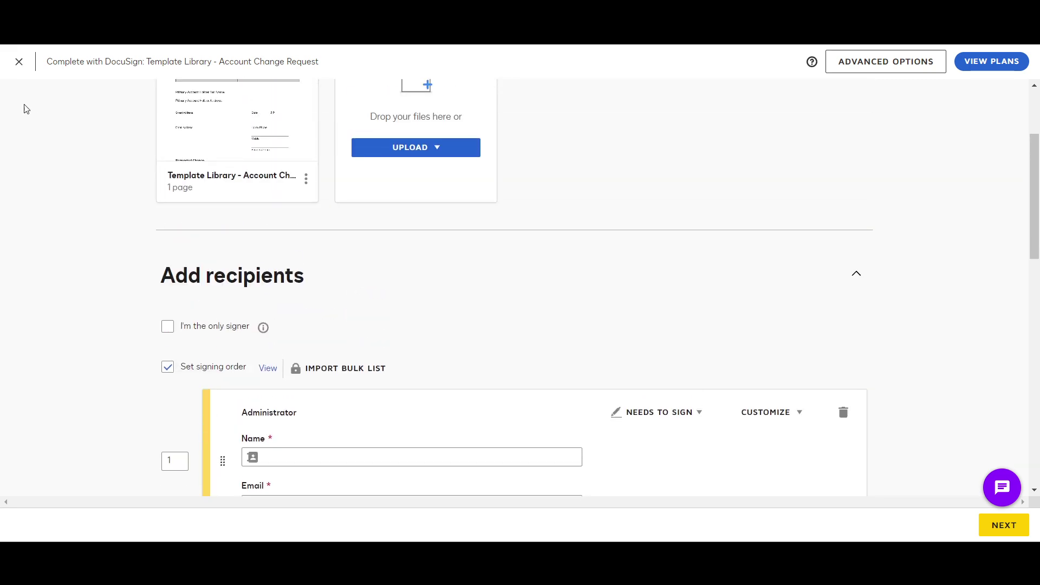
click(19, 63)
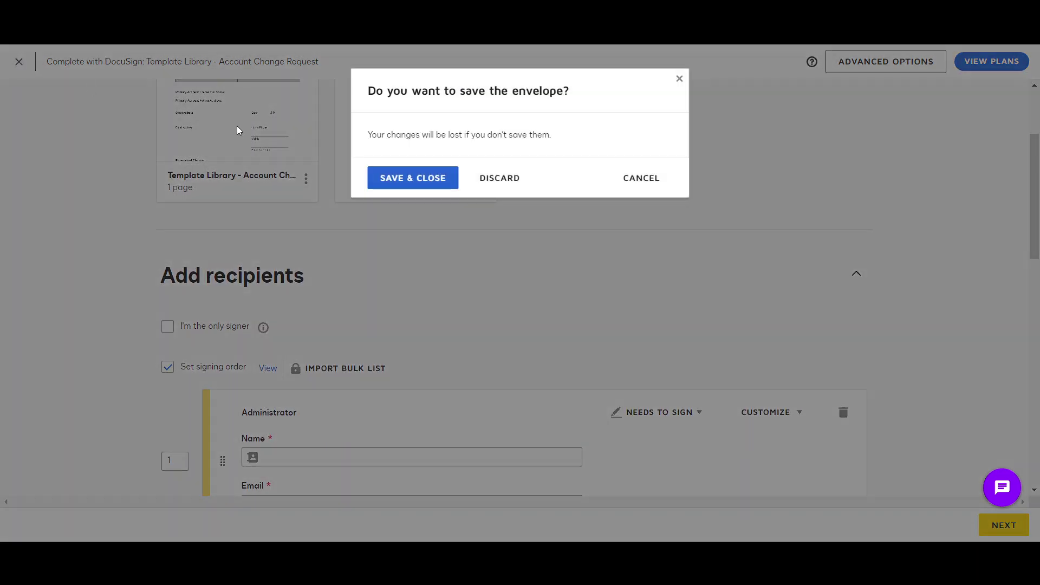
Discard the unsaved Account Change Request envelope and return to Home from the Agreements Inbox
click(491, 181)
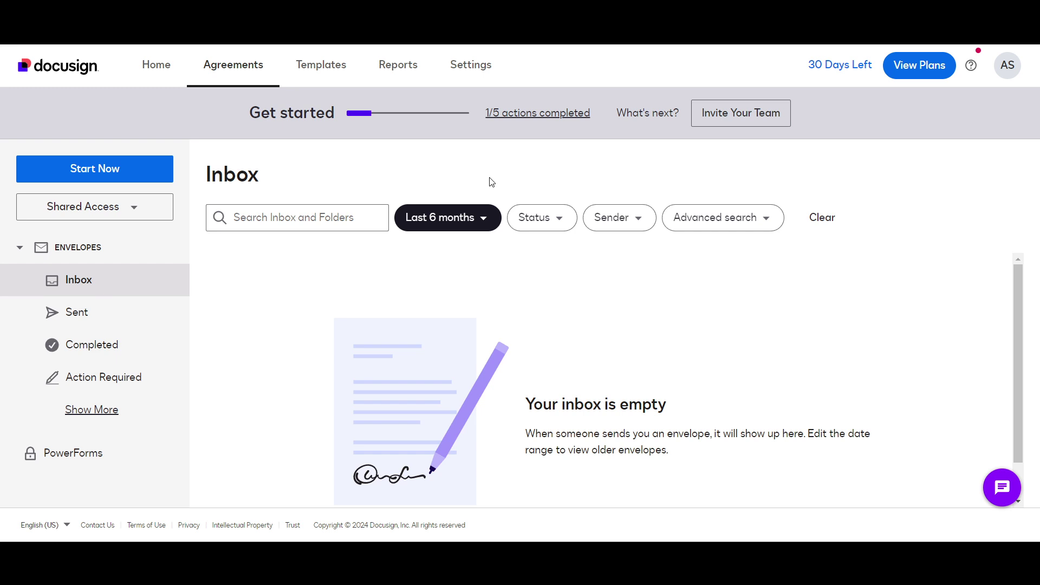
scroll(270, 348, down, 1)
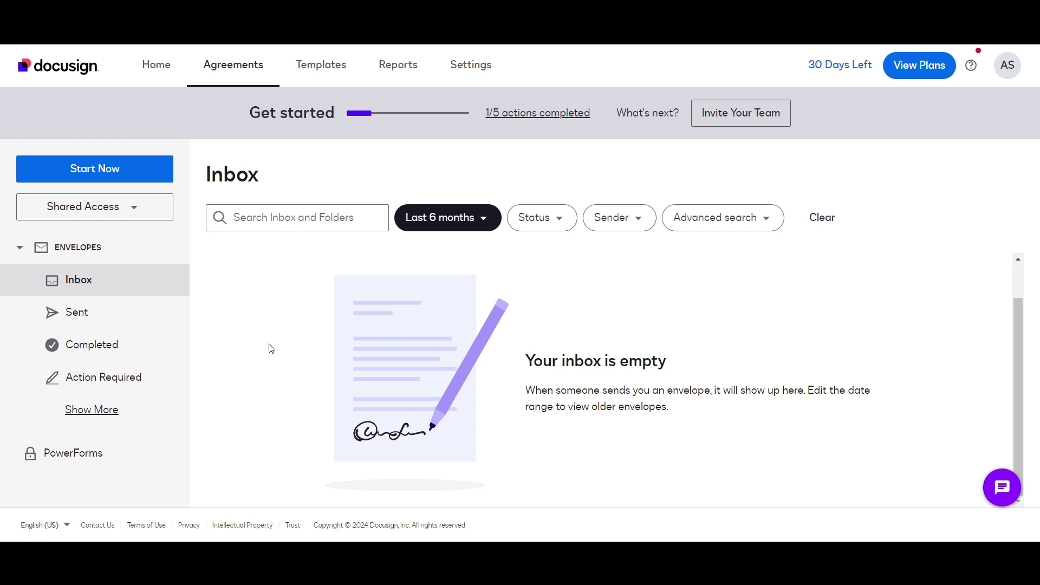
scroll(271, 348, up, 1)
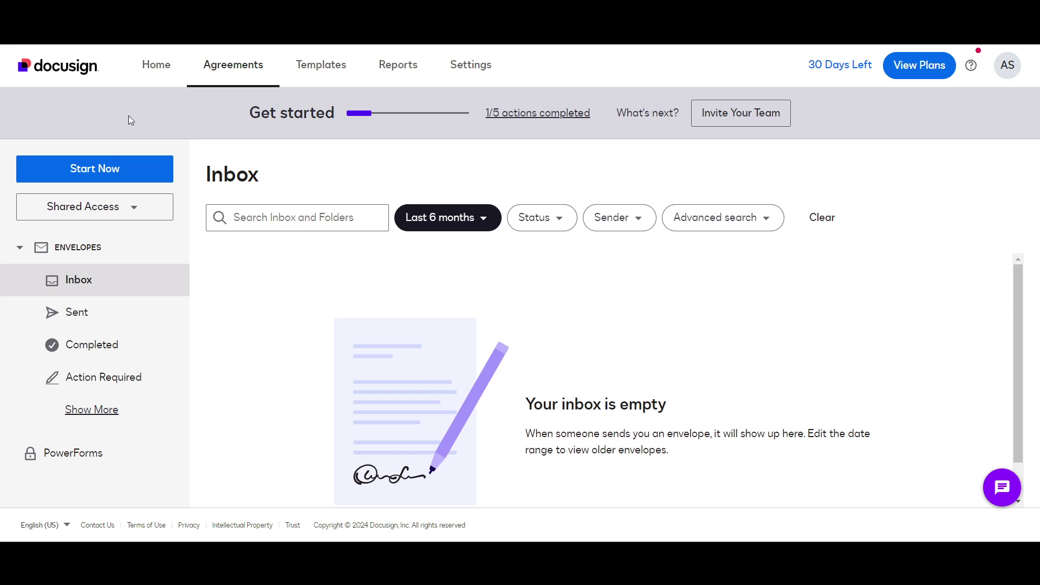
click(151, 70)
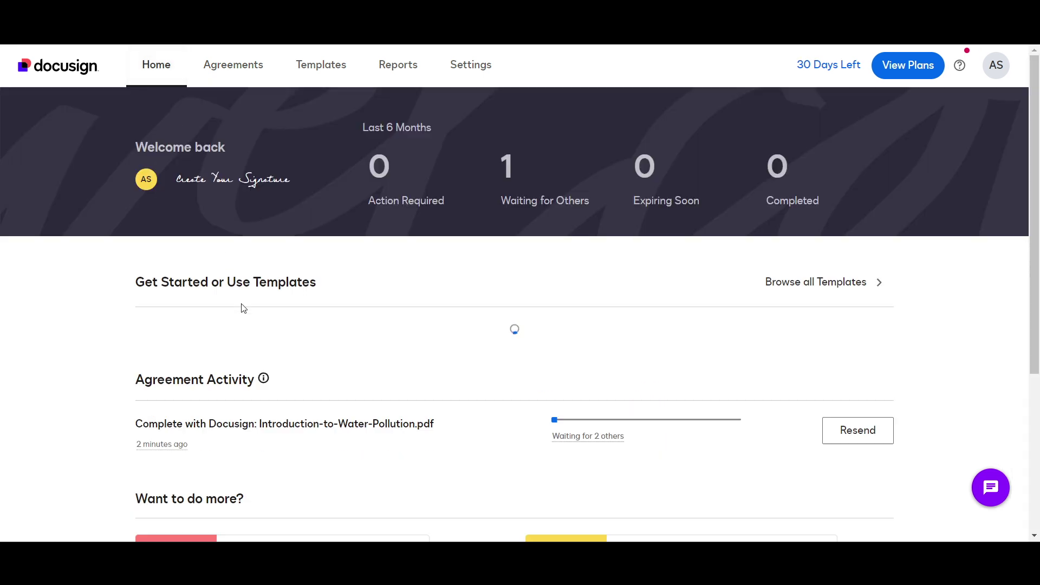
View the water-pollution envelope's Delivery failure details, showing a bounced recipient email, then close them
scroll(242, 304, down, 5)
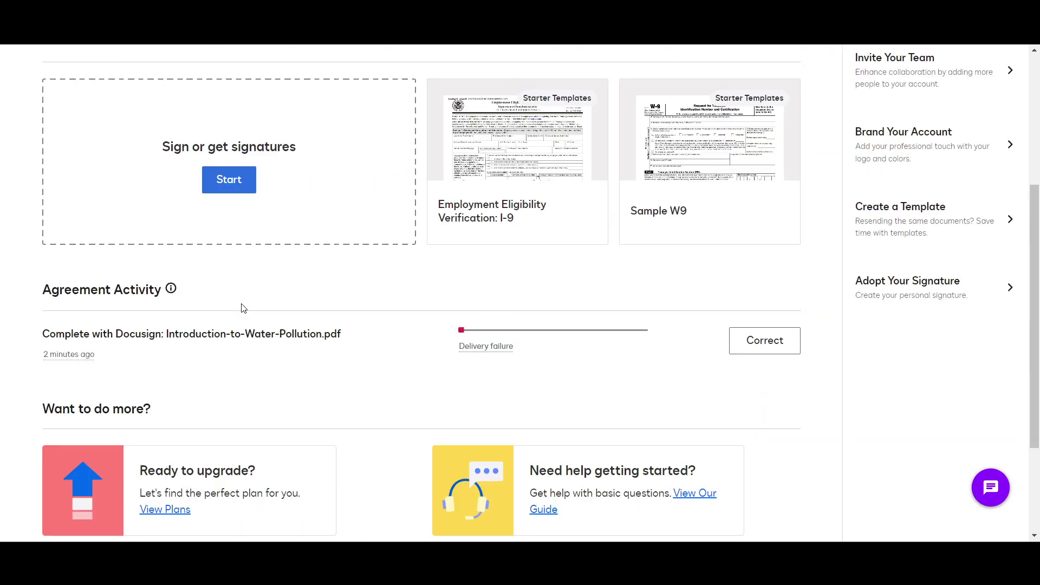
scroll(242, 303, up, 2)
scroll(477, 360, down, 2)
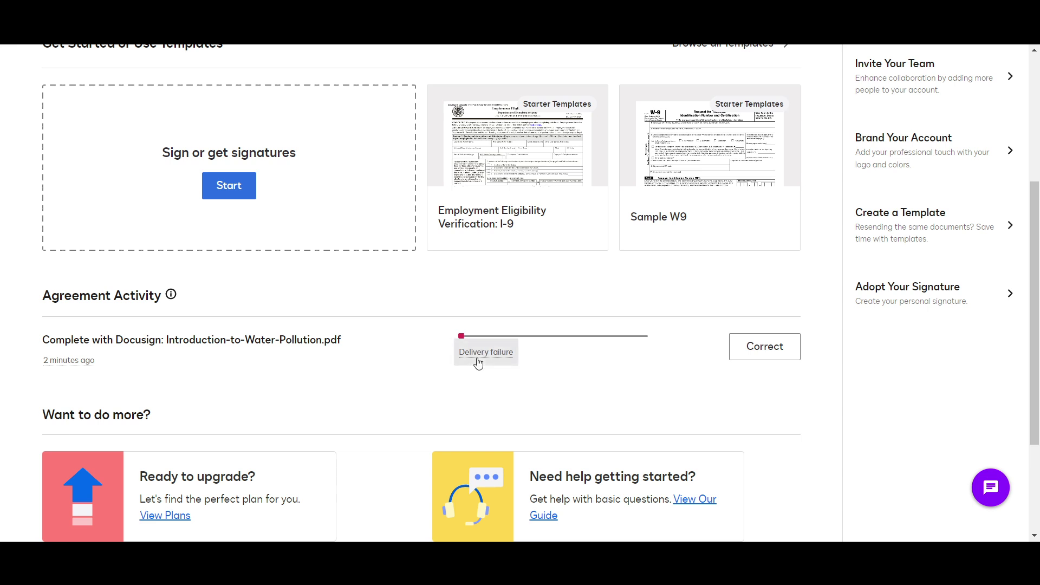
click(479, 360)
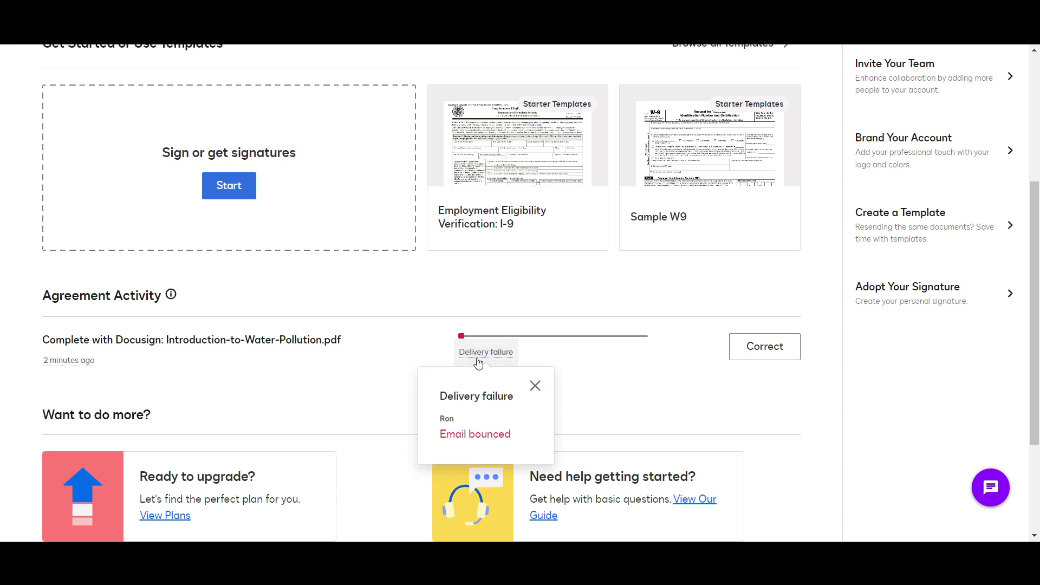
click(533, 388)
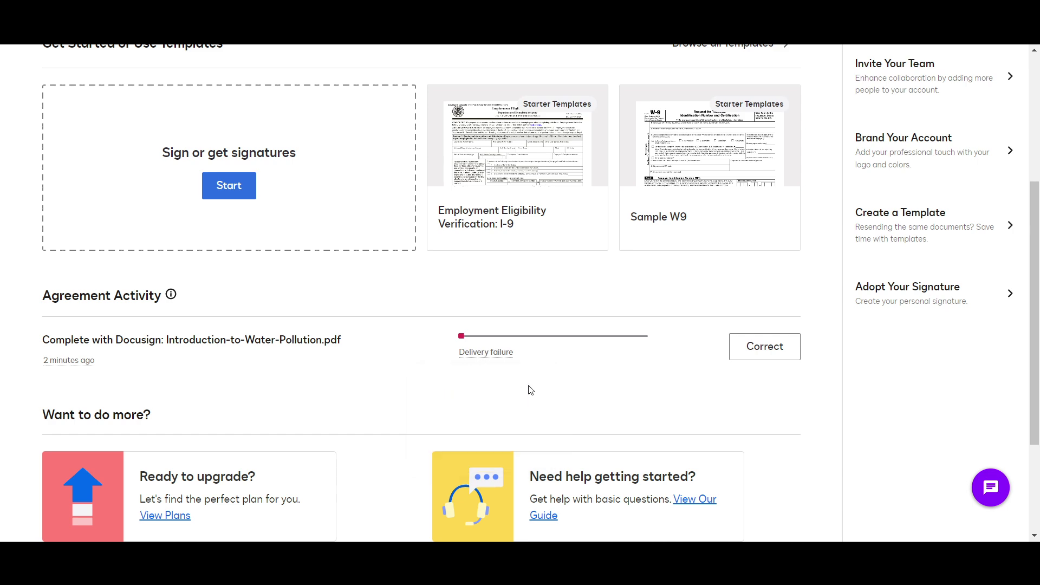
Start a correction of the failed envelope, review its two recipients, and discard it
click(771, 351)
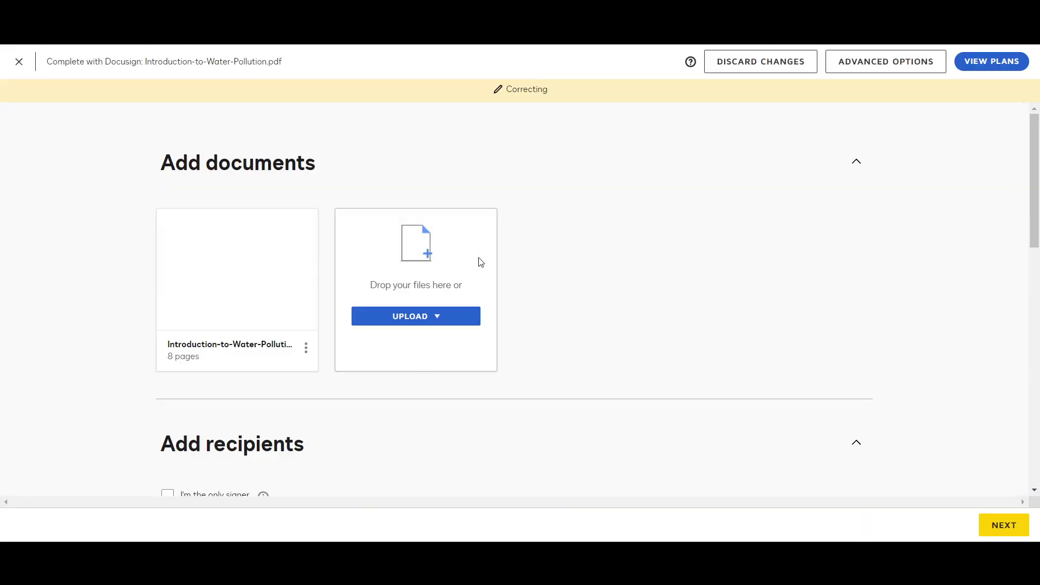
scroll(479, 261, down, 6)
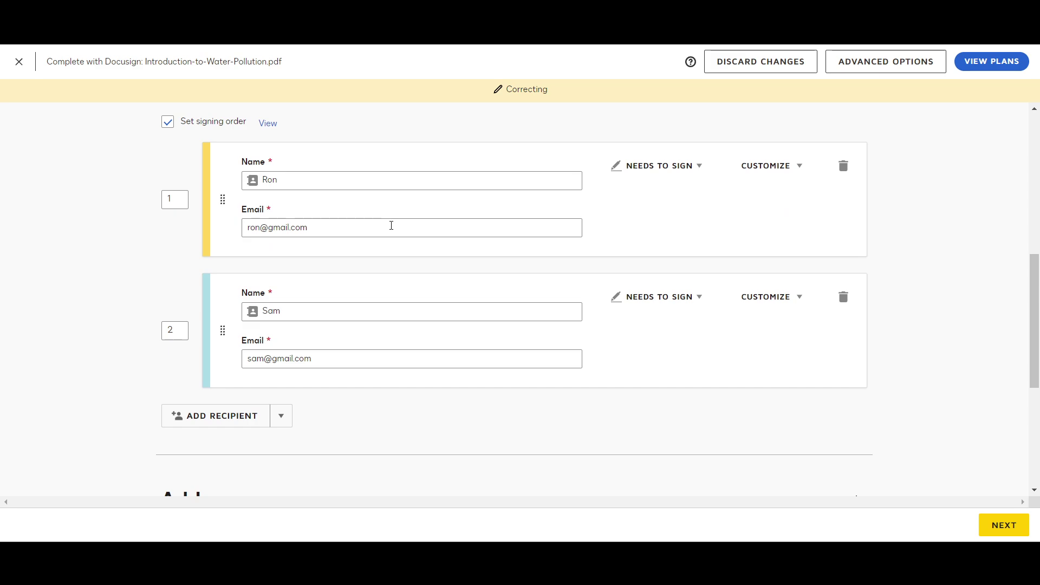
click(20, 65)
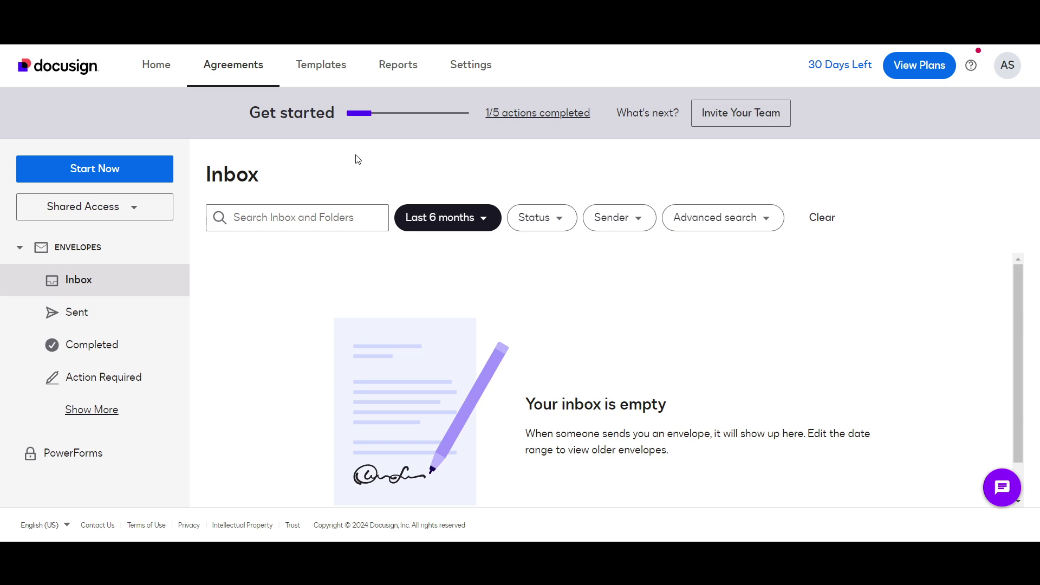
Let the discard finish and look over the empty Agreements Inbox
scroll(317, 310, down, 1)
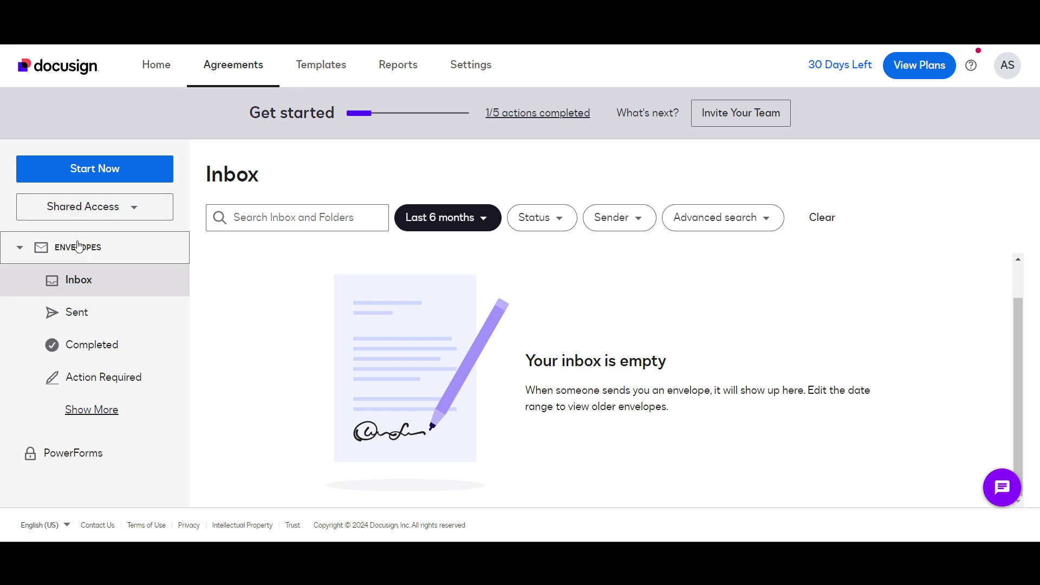
Back on Home, scroll past the envelope's Delivery failure status to the 'Want to do more?' upgrade offer
click(157, 64)
scroll(346, 372, down, 5)
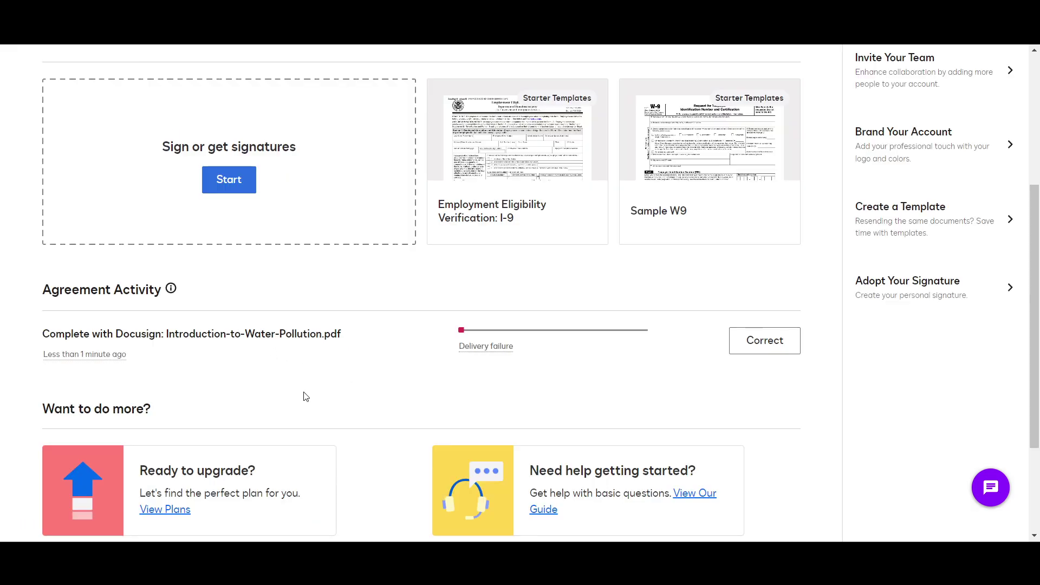
scroll(302, 397, down, 3)
click(175, 358)
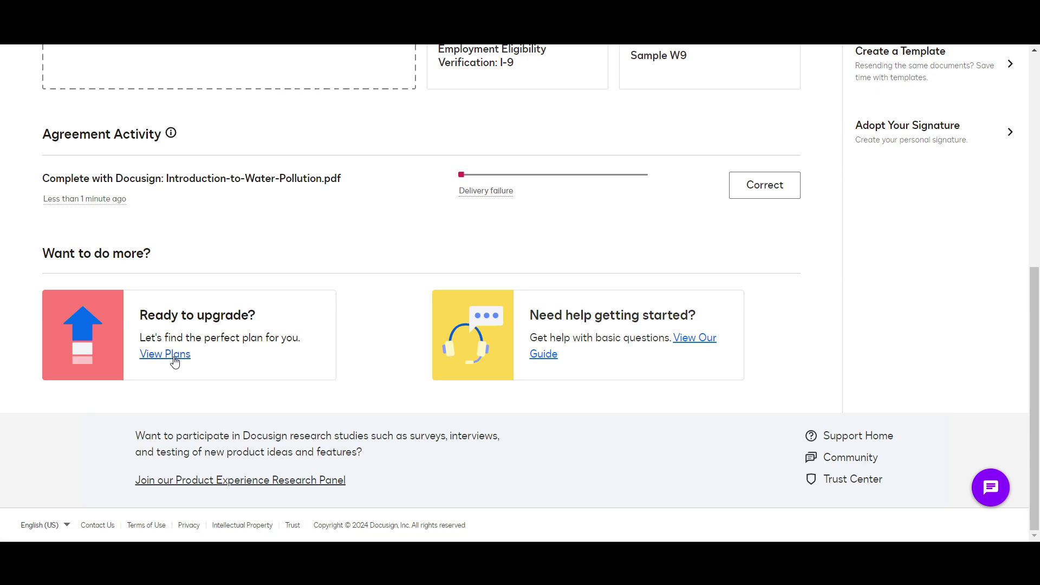
Open Upgrade your plan and compare the eSignature real estate and Developer API plans
click(174, 362)
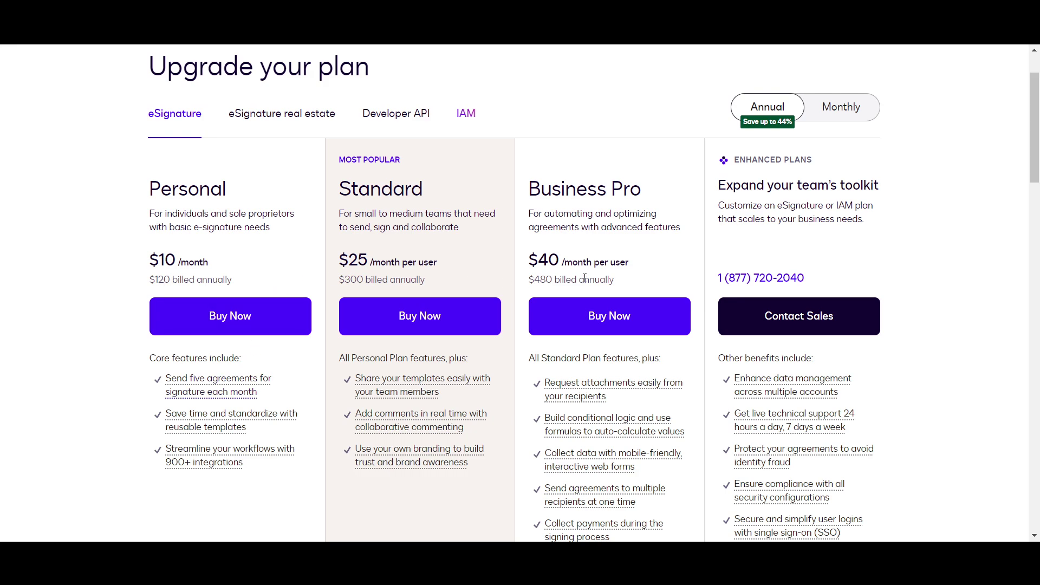
scroll(250, 185, down, 1)
scroll(246, 183, up, 1)
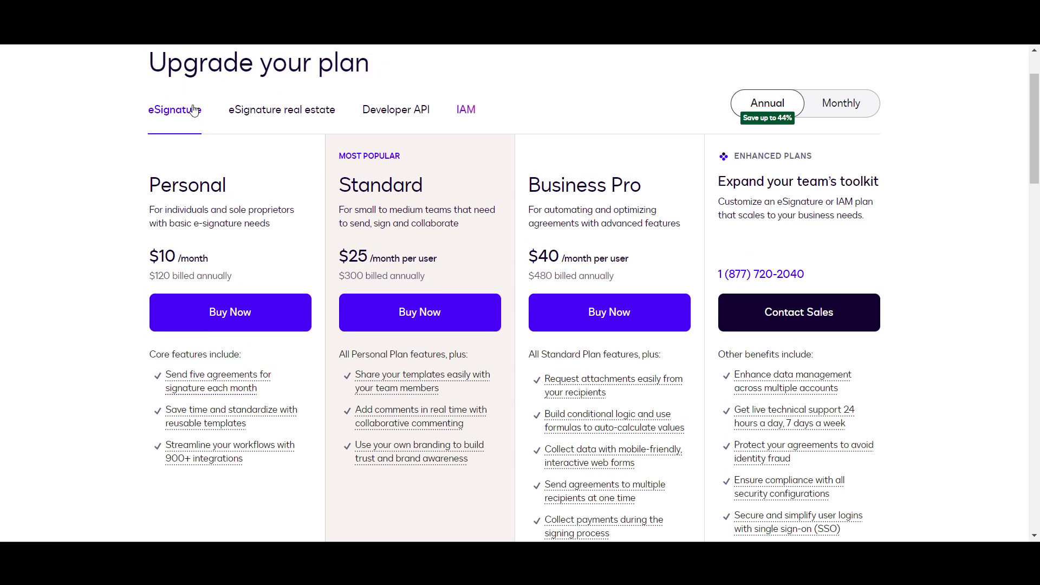
click(269, 124)
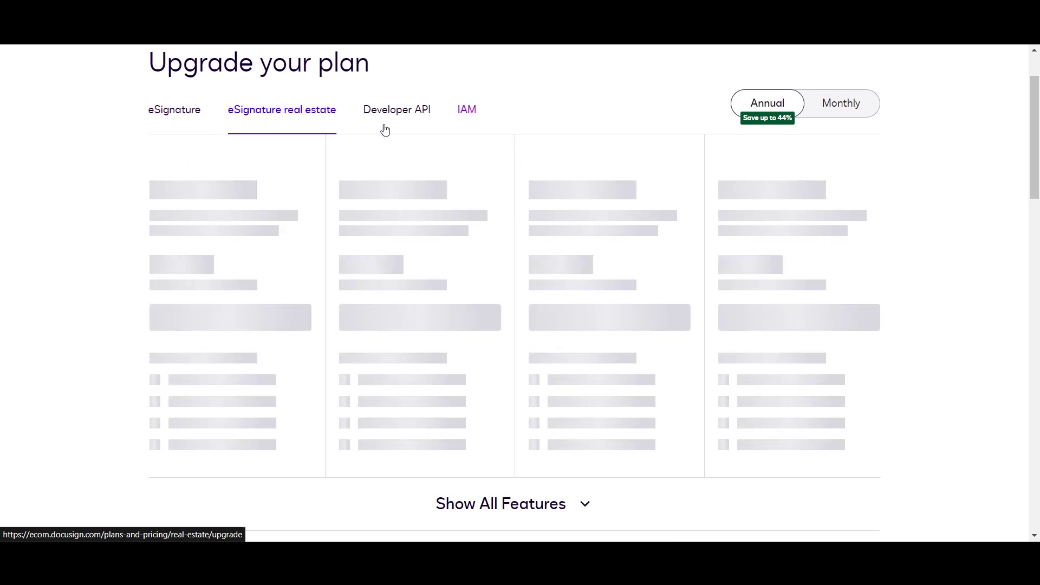
click(420, 116)
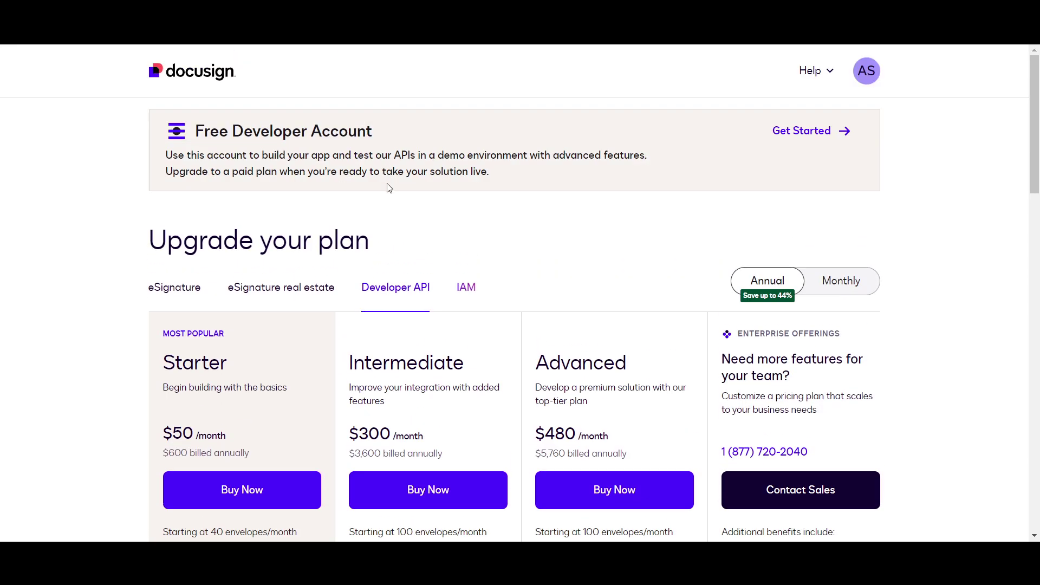
scroll(390, 271, down, 1)
scroll(390, 271, up, 1)
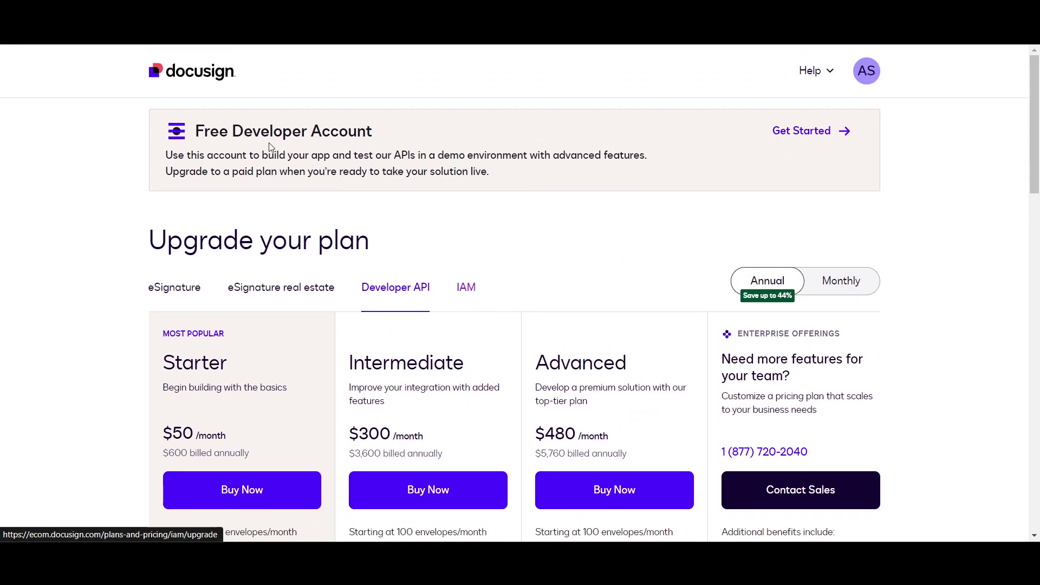
Revisit the real estate plans, then return to eSignature pricing: Personal $10, Standard $25, Business Pro $40
click(261, 292)
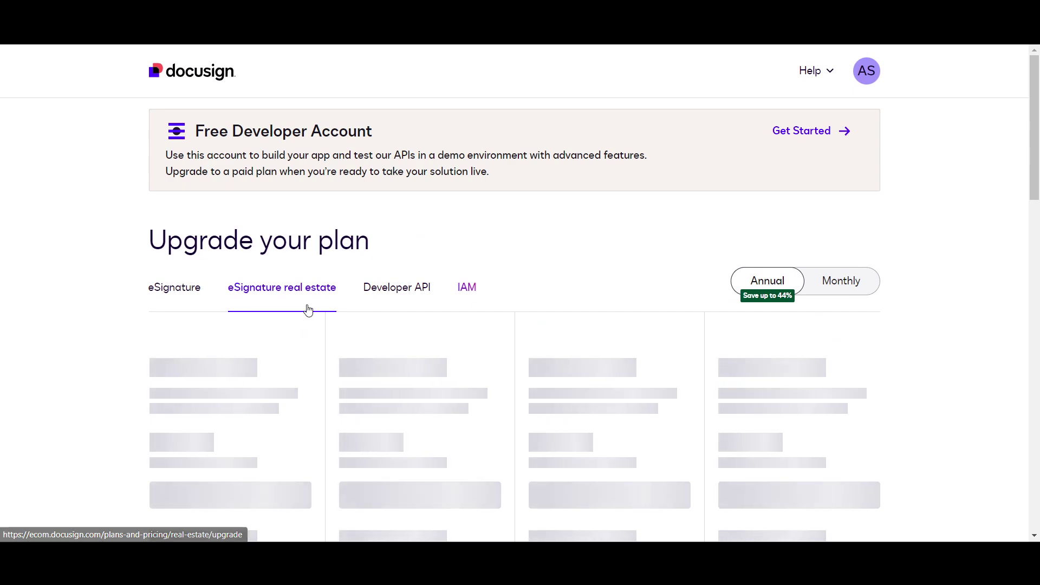
scroll(285, 271, down, 1)
scroll(317, 288, down, 2)
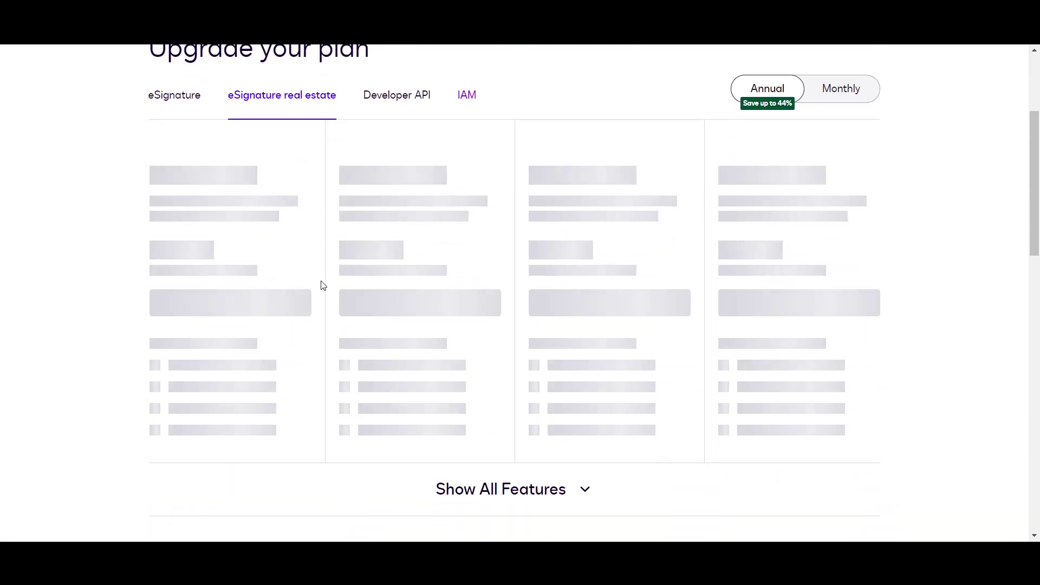
scroll(309, 296, down, 4)
scroll(293, 287, up, 2)
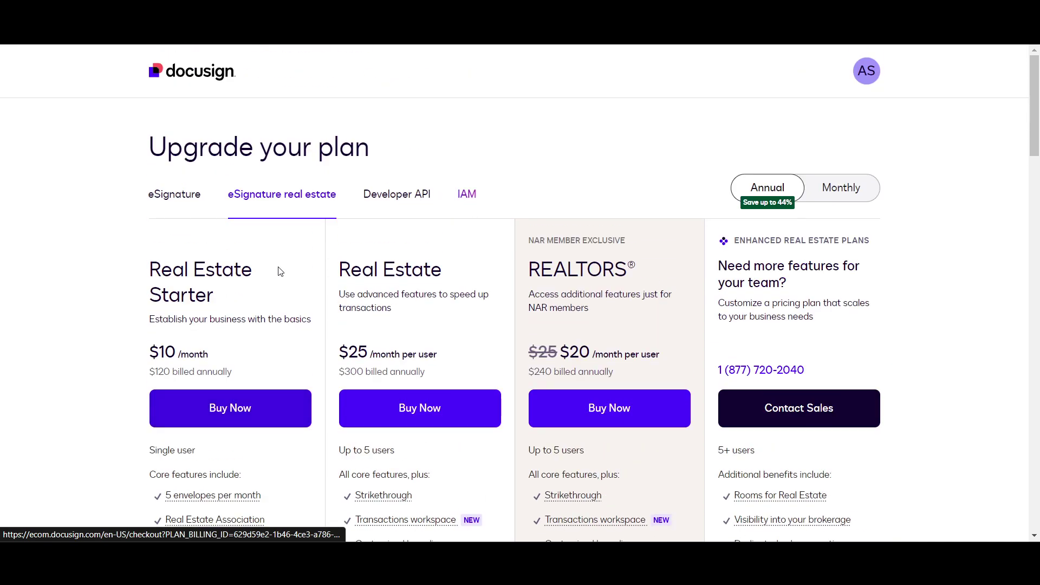
click(174, 194)
scroll(121, 303, down, 2)
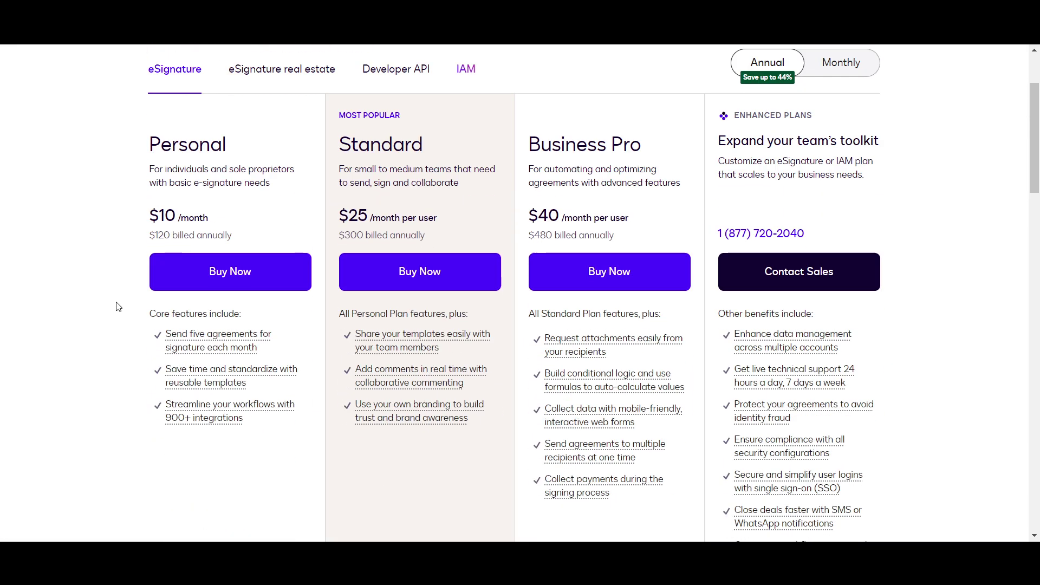
drag(128, 228, 172, 169)
click(48, 293)
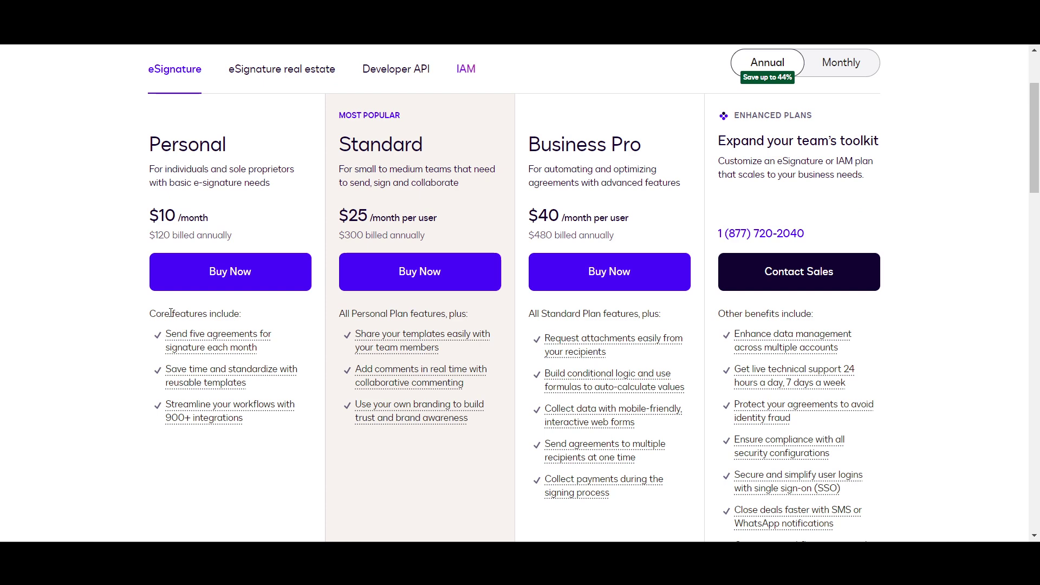
scroll(171, 325, down, 1)
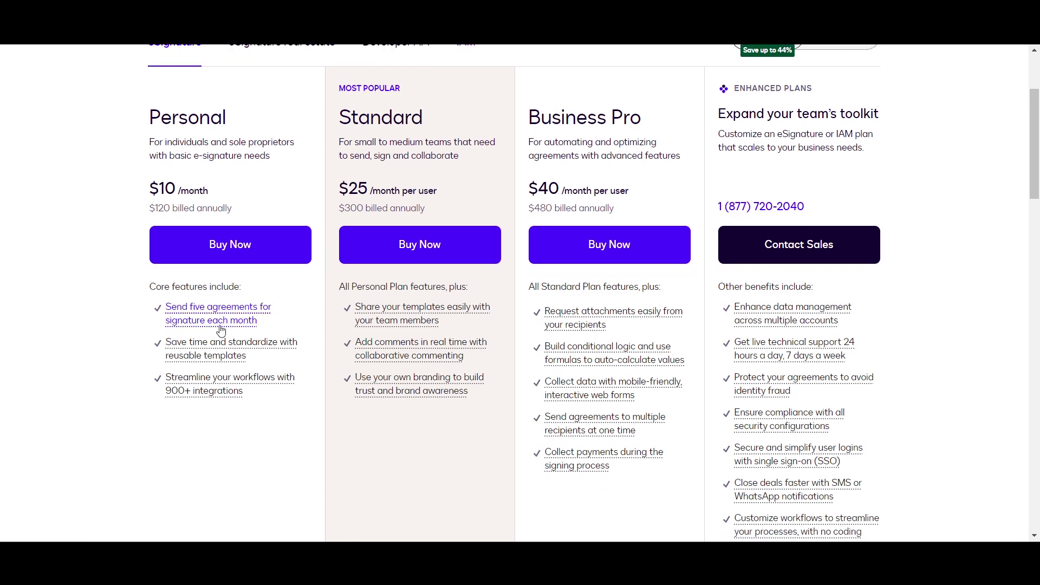
scroll(310, 341, down, 1)
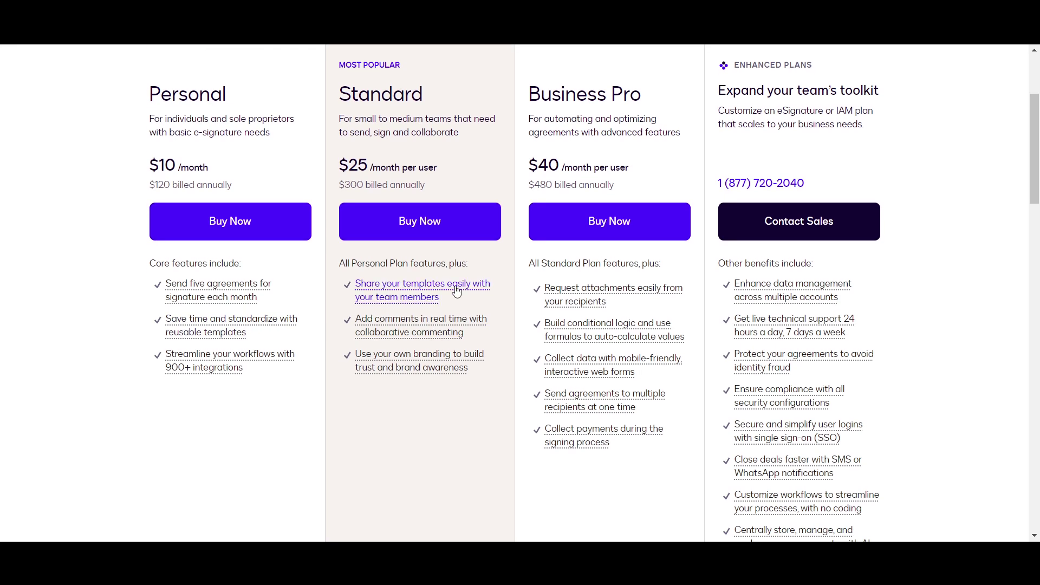
scroll(633, 222, up, 1)
scroll(631, 220, down, 1)
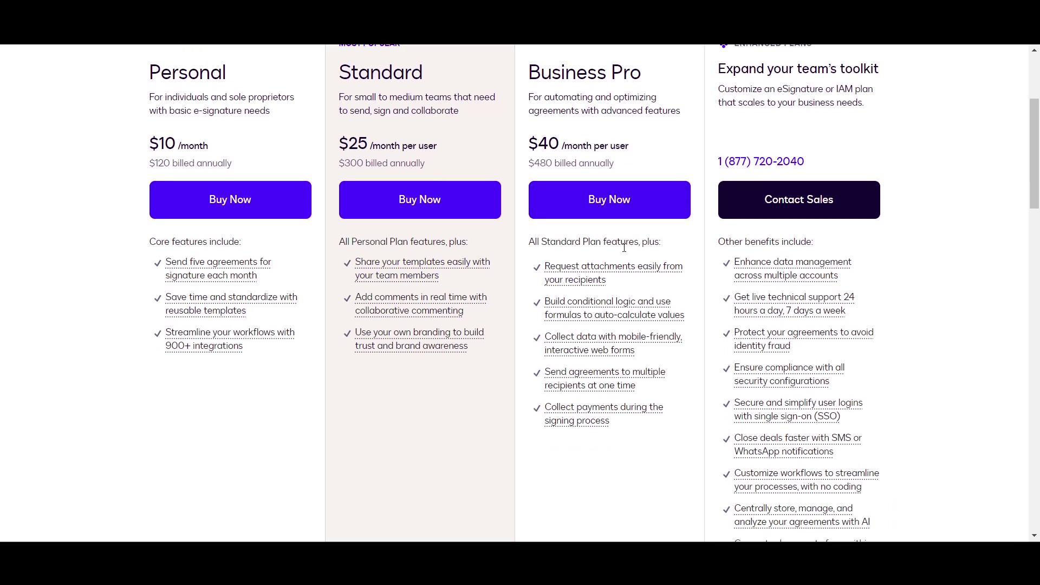
scroll(629, 223, down, 1)
scroll(621, 223, up, 1)
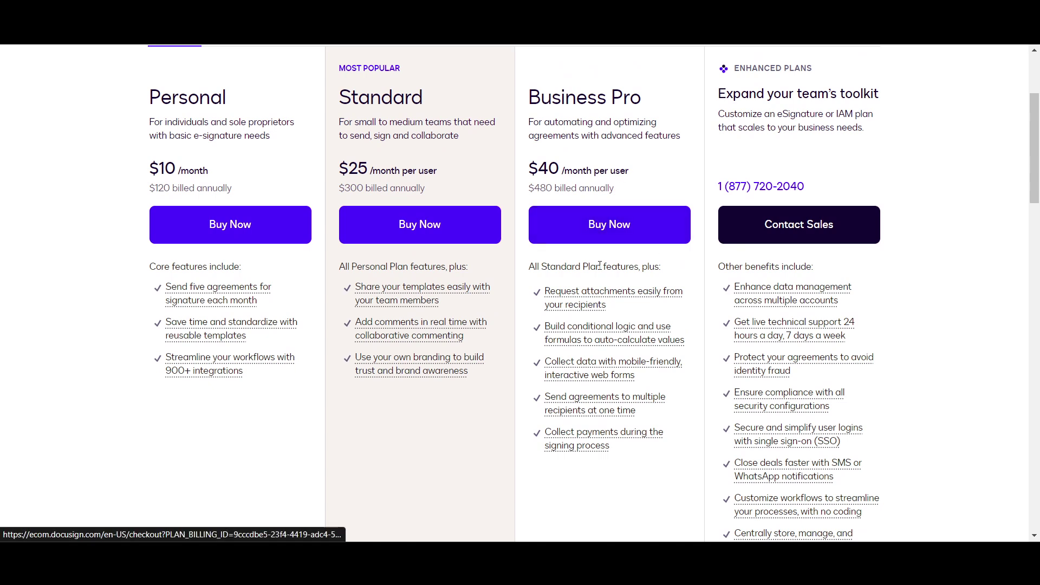
scroll(964, 293, down, 3)
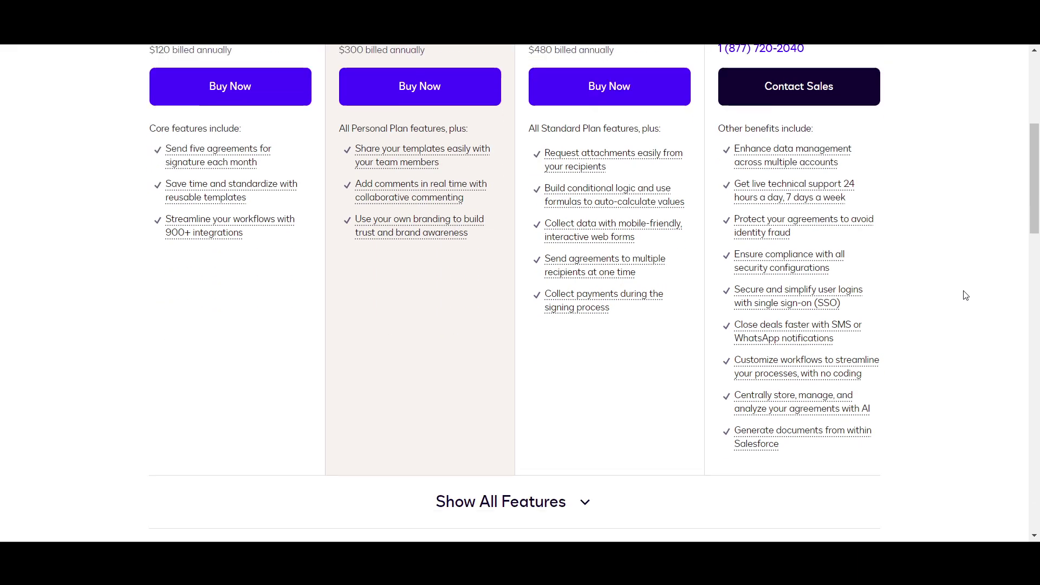
scroll(801, 357, up, 1)
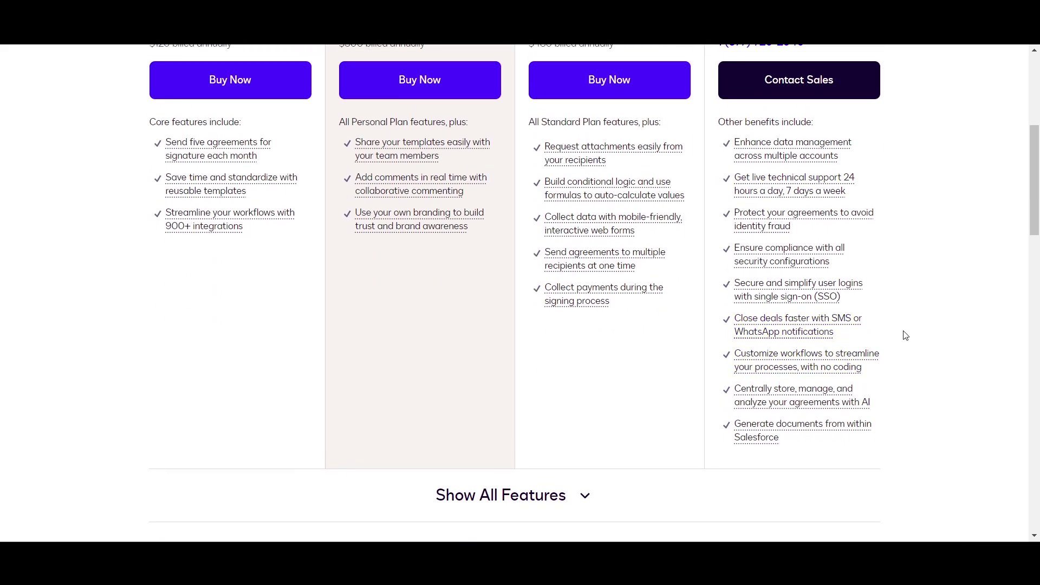
scroll(911, 333, down, 1)
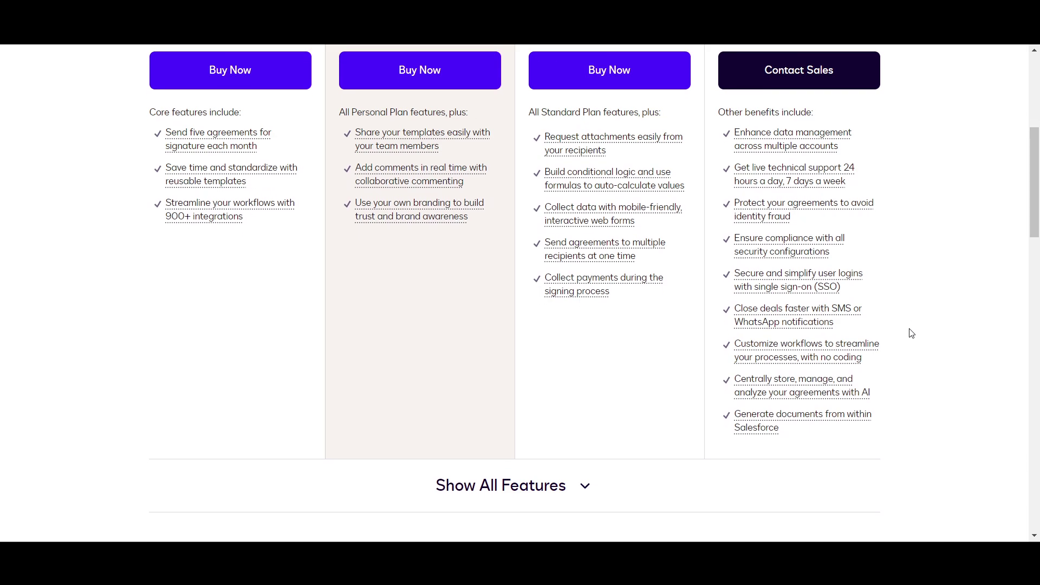
scroll(911, 333, up, 4)
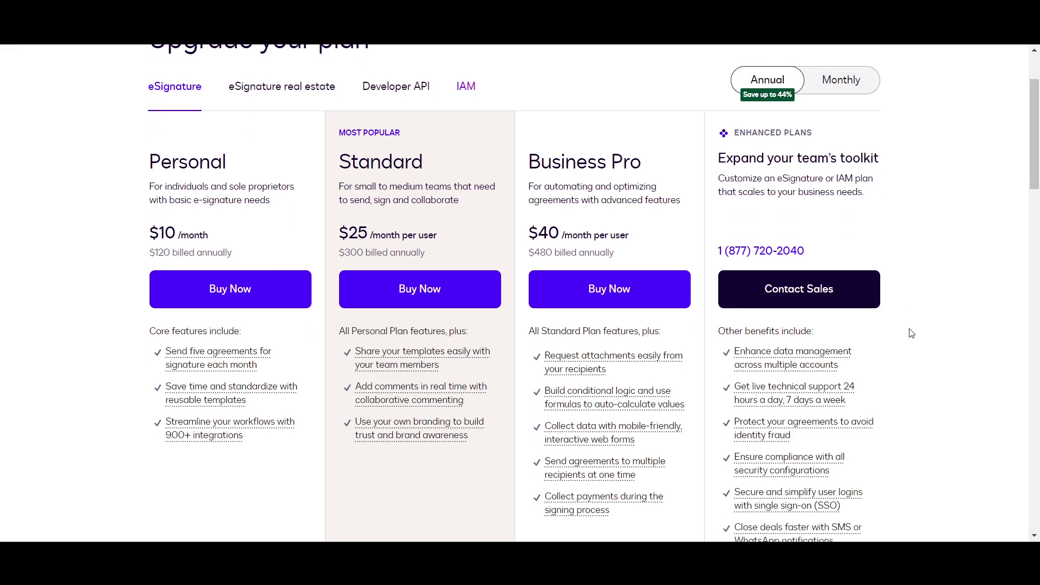
scroll(911, 333, down, 1)
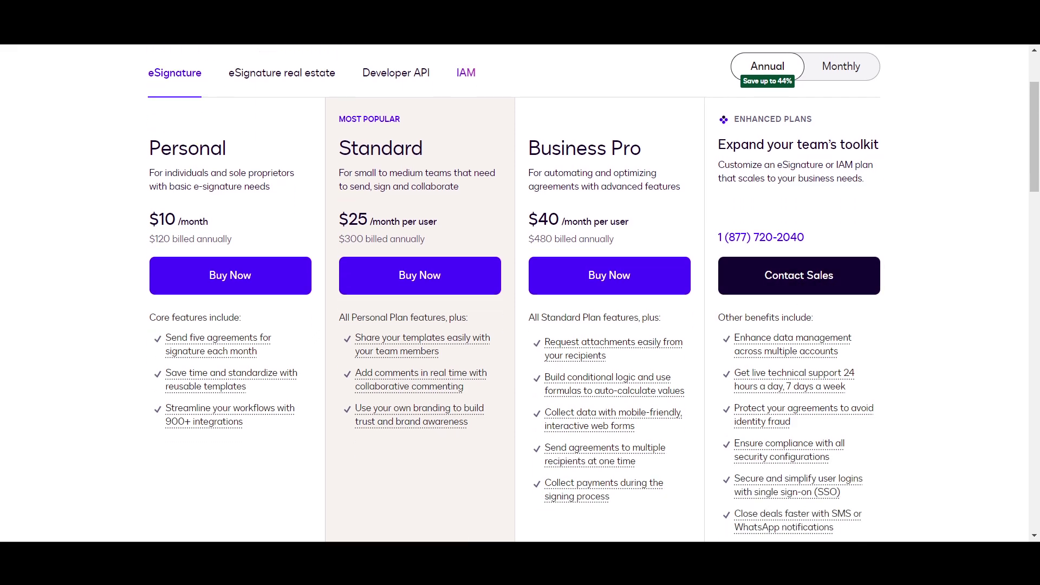
scroll(492, 390, down, 6)
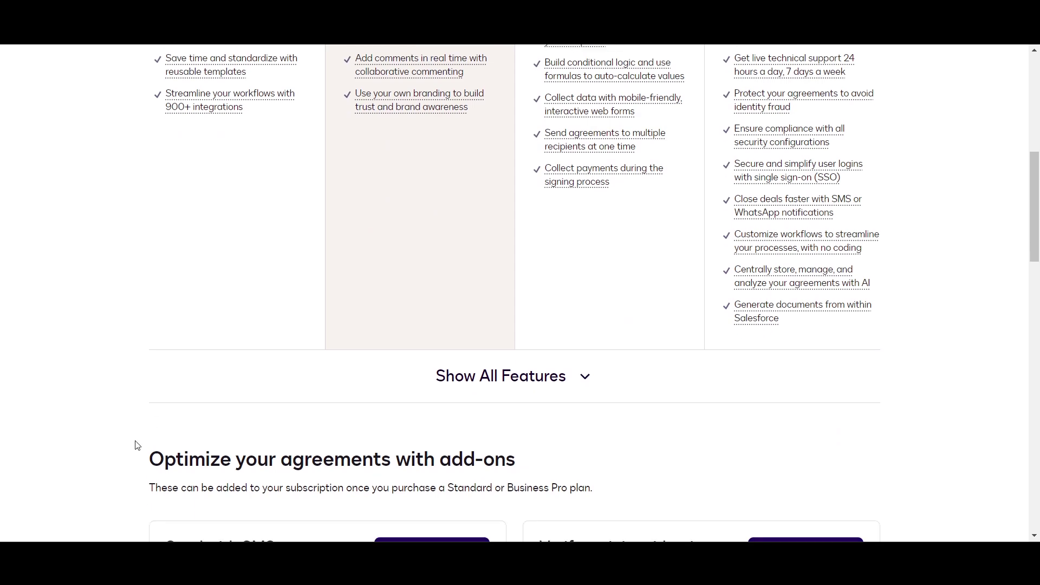